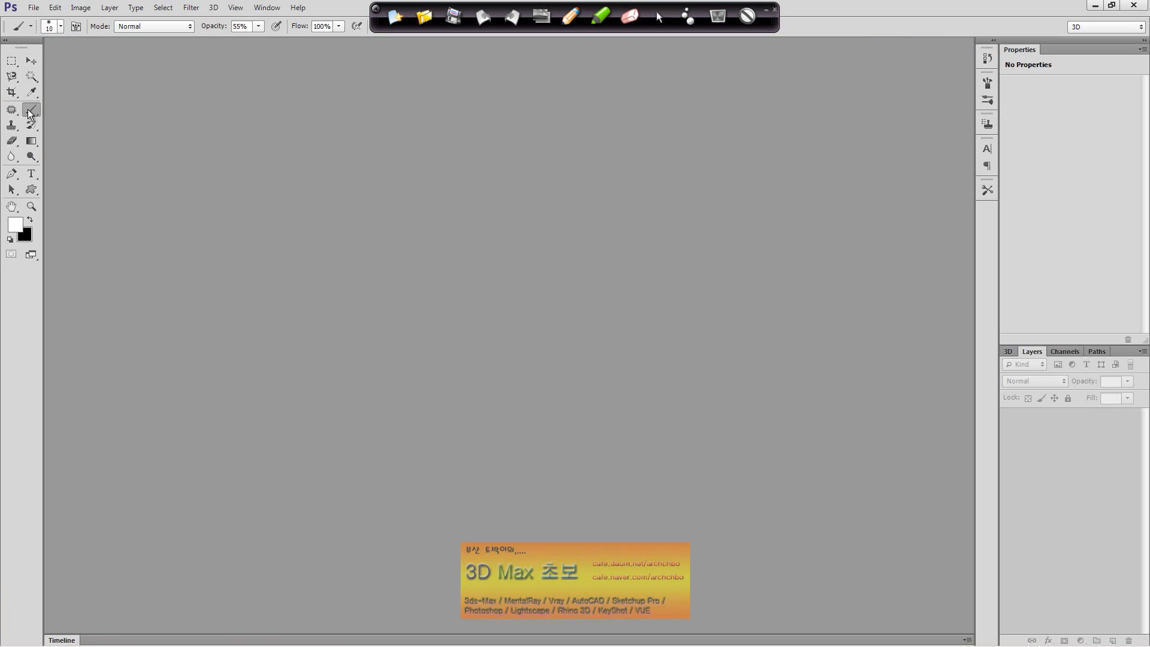
Switch the active painting tool from the Brush to the Pencil tool.
click(28, 113)
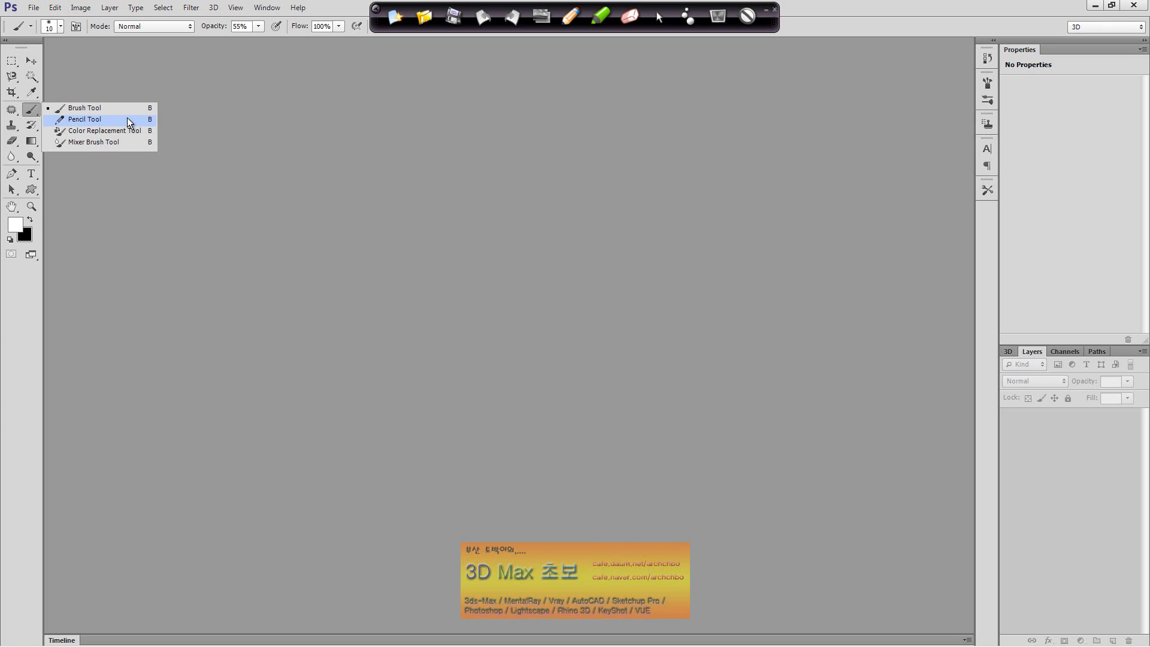
click(129, 119)
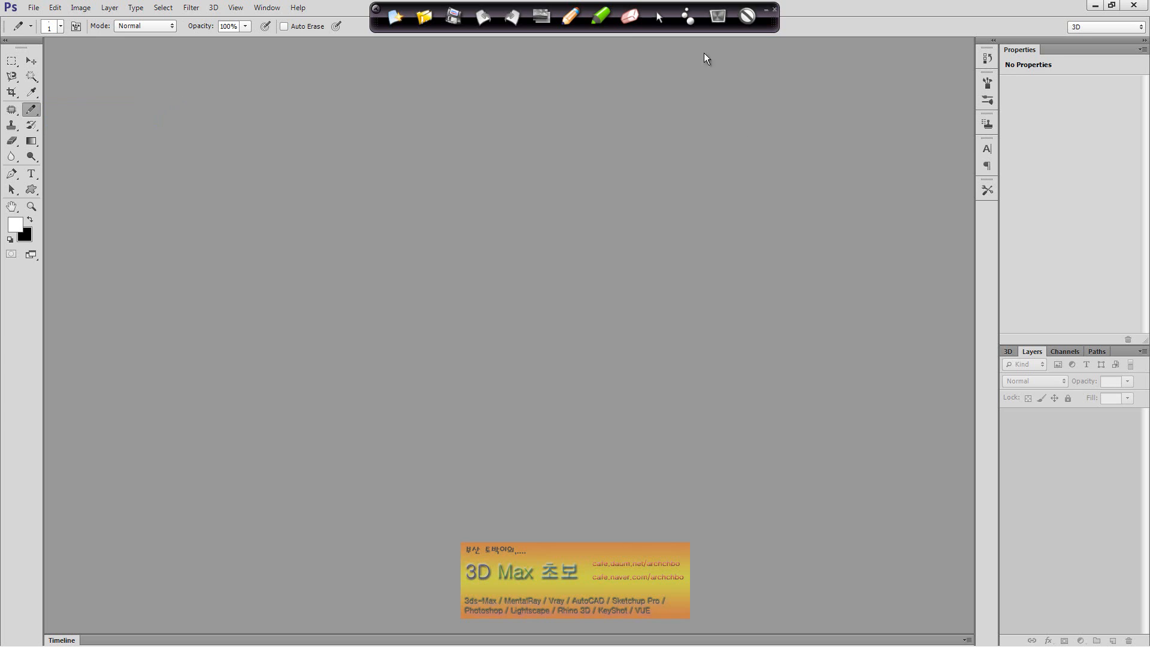
Handwrite yellow on-screen notes naming the brush and the pencil and their shared use for drawing and colouring.
click(718, 16)
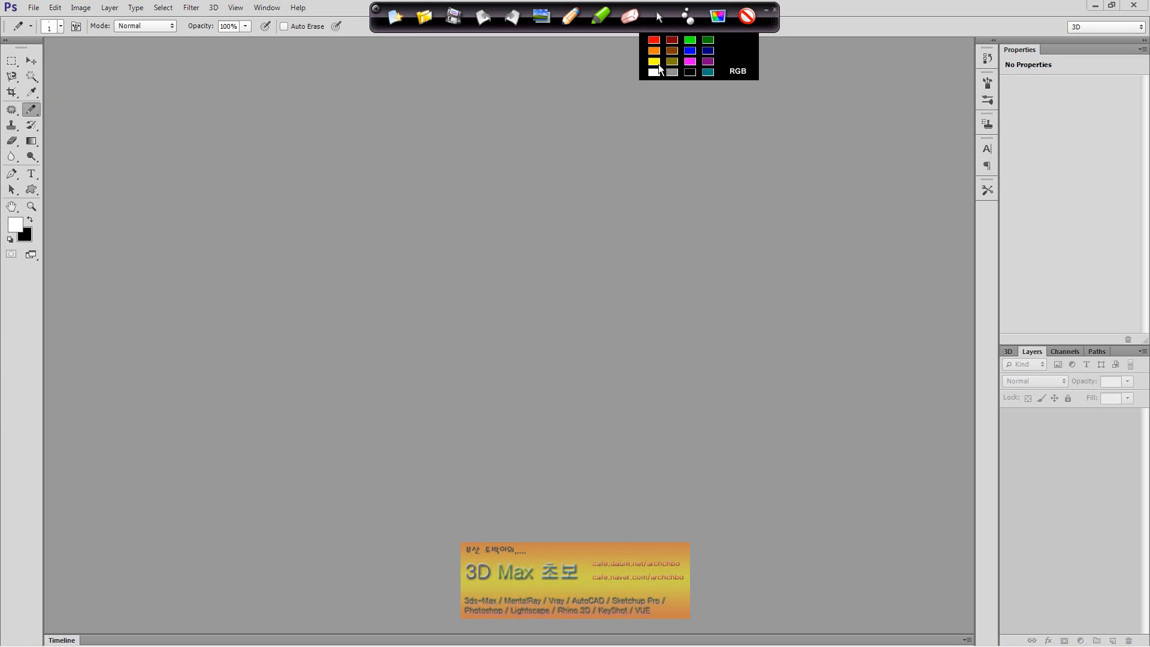
click(654, 61)
mouse_move(453, 171)
mouse_down()
mouse_move(465, 154)
mouse_move(446, 187)
mouse_move(475, 174)
mouse_move(497, 190)
mouse_move(537, 149)
mouse_move(537, 196)
mouse_up()
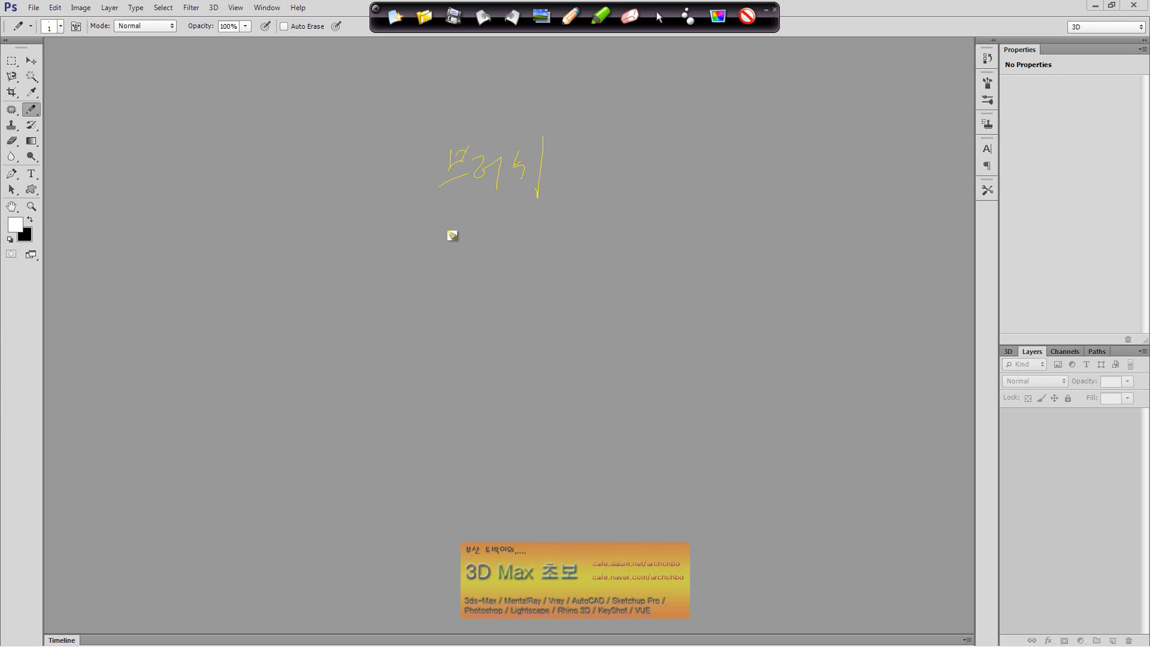
mouse_move(448, 234)
mouse_down()
mouse_move(500, 227)
mouse_move(497, 253)
mouse_move(538, 245)
mouse_up()
mouse_move(576, 171)
mouse_down()
mouse_move(589, 201)
mouse_move(644, 171)
mouse_move(654, 184)
mouse_move(673, 160)
mouse_move(674, 179)
mouse_move(699, 168)
mouse_move(790, 182)
mouse_up()
mouse_move(638, 209)
mouse_down()
mouse_move(664, 232)
mouse_move(687, 216)
mouse_move(687, 240)
mouse_move(778, 210)
mouse_move(785, 232)
mouse_move(813, 216)
mouse_move(799, 251)
mouse_move(775, 214)
mouse_move(853, 210)
mouse_move(846, 245)
mouse_up()
click(904, 242)
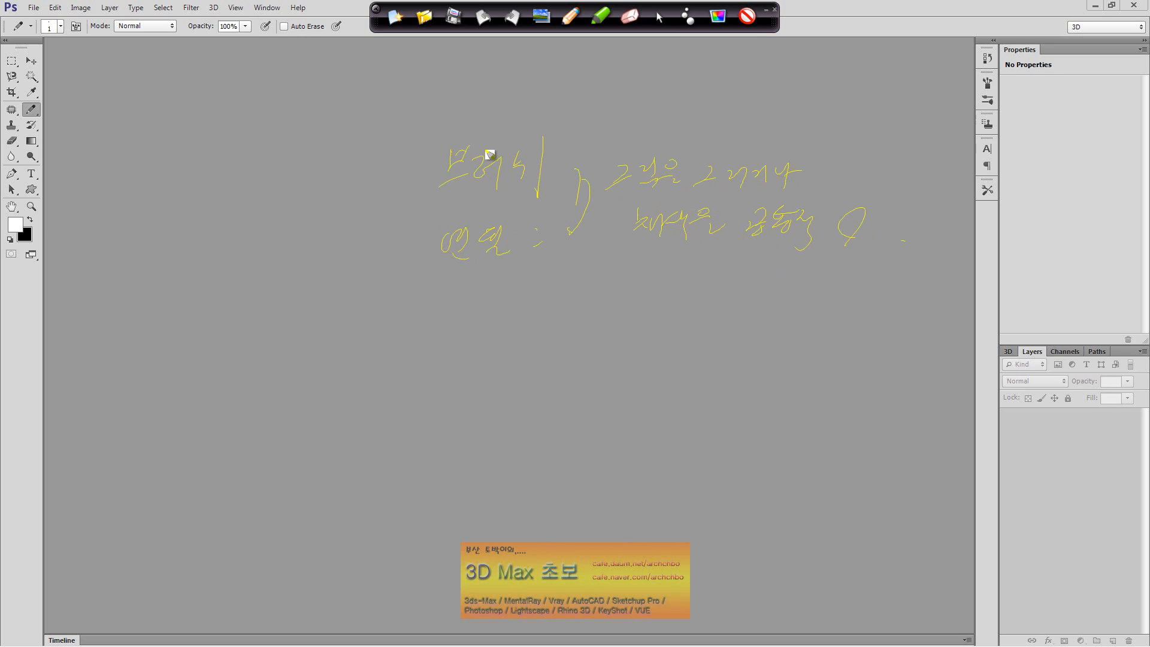
Add annotations marking antialiasing with an O for the brush and an X for the pencil.
mouse_move(435, 161)
mouse_down()
mouse_move(406, 152)
mouse_move(405, 167)
mouse_up()
mouse_move(223, 145)
mouse_down()
mouse_move(289, 147)
mouse_move(289, 166)
mouse_move(303, 155)
mouse_move(323, 171)
mouse_move(354, 141)
mouse_move(348, 171)
mouse_move(393, 163)
mouse_up()
drag(411, 245, 377, 247)
mouse_move(213, 244)
mouse_down()
mouse_move(240, 239)
mouse_move(249, 263)
mouse_move(271, 238)
mouse_move(301, 237)
mouse_move(311, 258)
mouse_move(347, 226)
mouse_move(339, 248)
mouse_move(371, 242)
mouse_up()
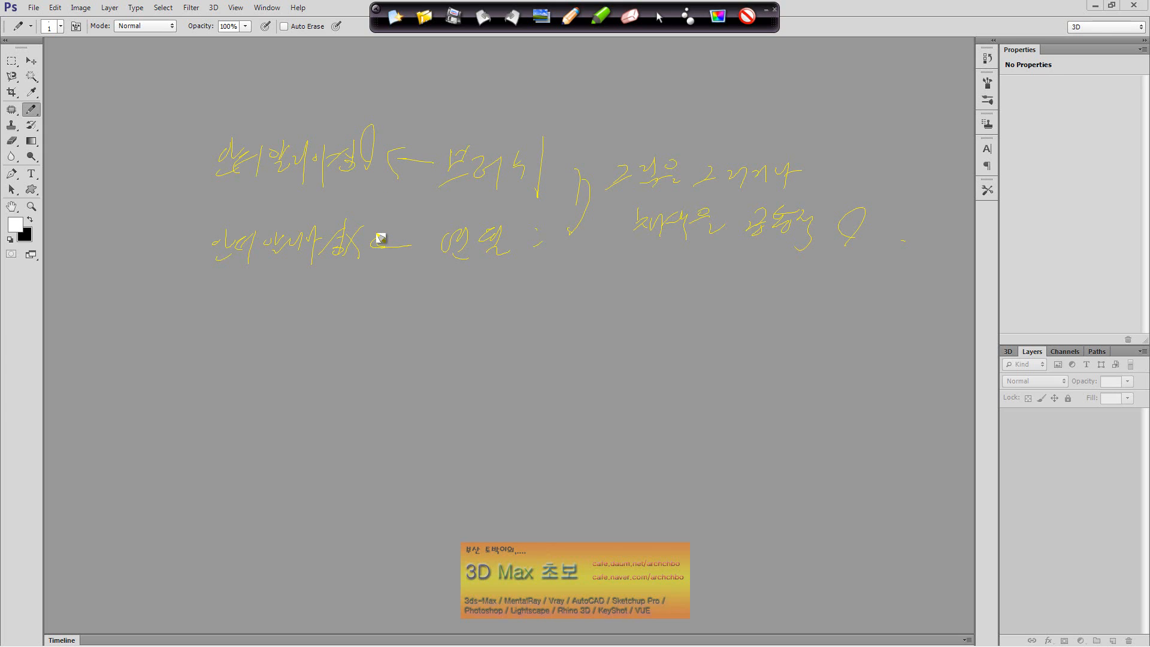
Circle both tool names and annotate the pencil's typical use, clearing all the handwritten notes at the end.
drag(534, 192, 545, 177)
mouse_move(509, 131)
mouse_down()
mouse_move(430, 102)
mouse_move(390, 113)
mouse_move(400, 127)
mouse_up()
mouse_move(508, 287)
mouse_down()
mouse_move(444, 241)
mouse_move(520, 244)
mouse_move(484, 276)
mouse_move(355, 281)
mouse_move(343, 258)
mouse_up()
mouse_move(496, 286)
mouse_down()
mouse_move(560, 291)
mouse_move(550, 330)
mouse_move(581, 306)
mouse_move(557, 313)
mouse_move(583, 322)
mouse_move(623, 308)
mouse_move(625, 327)
mouse_move(658, 311)
mouse_move(650, 325)
mouse_move(691, 309)
mouse_move(698, 324)
mouse_move(729, 313)
mouse_move(734, 324)
mouse_move(757, 305)
mouse_move(754, 328)
mouse_move(839, 326)
mouse_up()
mouse_move(504, 396)
mouse_down()
mouse_move(815, 397)
mouse_move(772, 385)
mouse_up()
drag(716, 336, 568, 410)
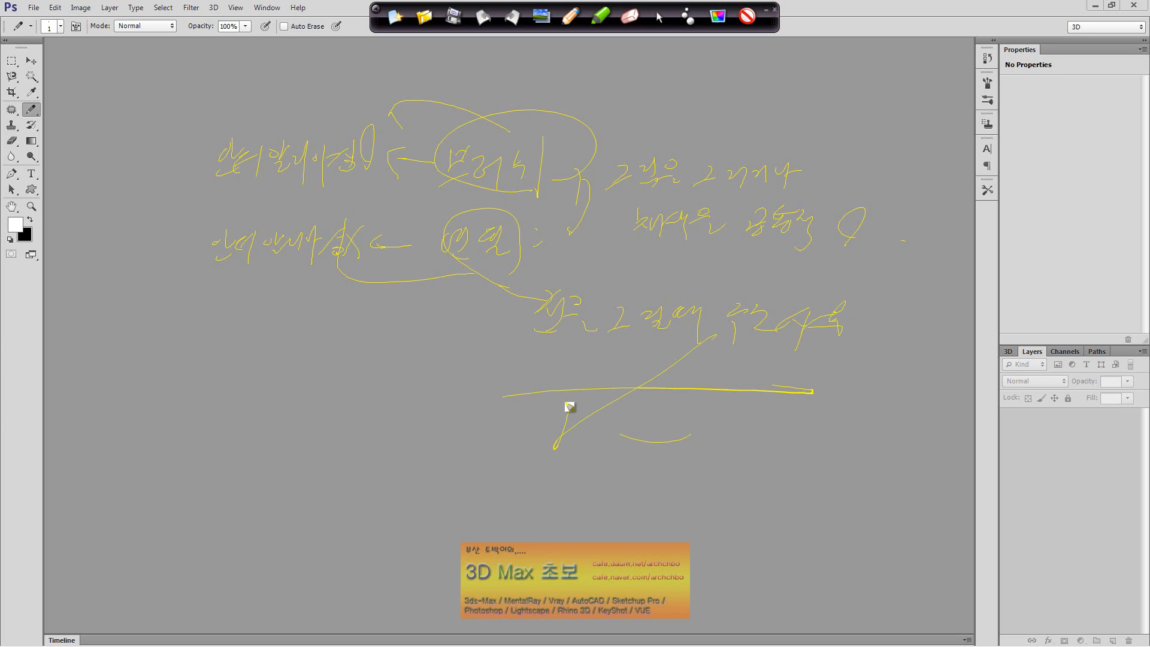
drag(658, 430, 690, 436)
mouse_move(527, 249)
mouse_down()
mouse_move(561, 245)
mouse_move(556, 306)
mouse_up()
click(397, 19)
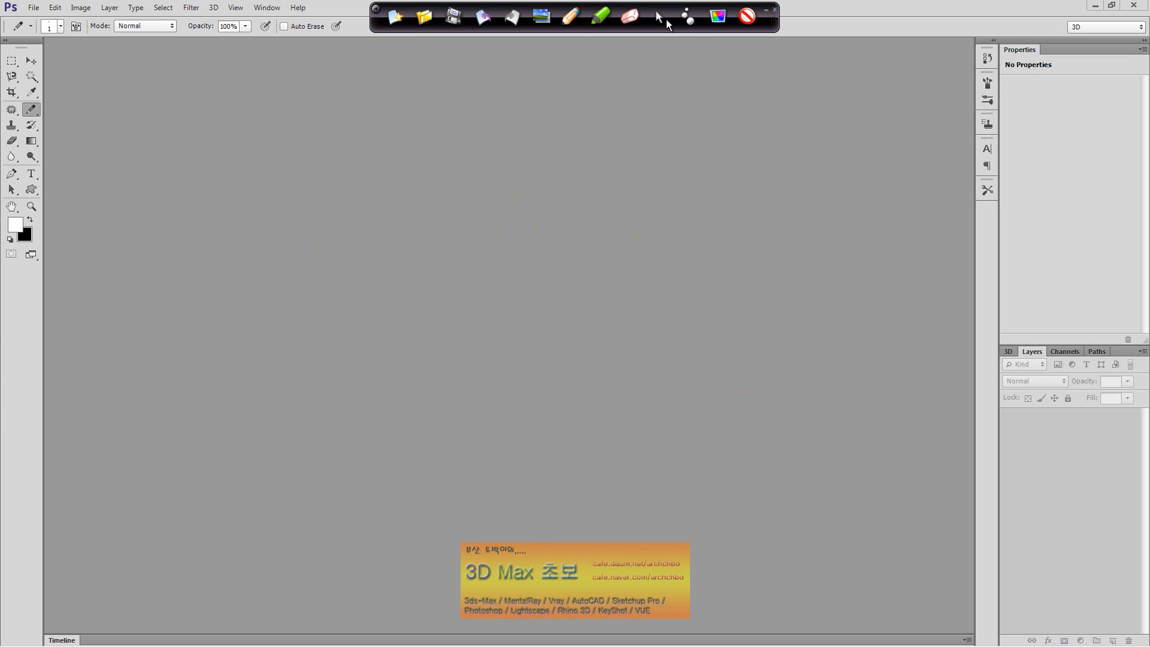
Create a new white RGB document 210 mm wide and 297 mm high.
click(34, 7)
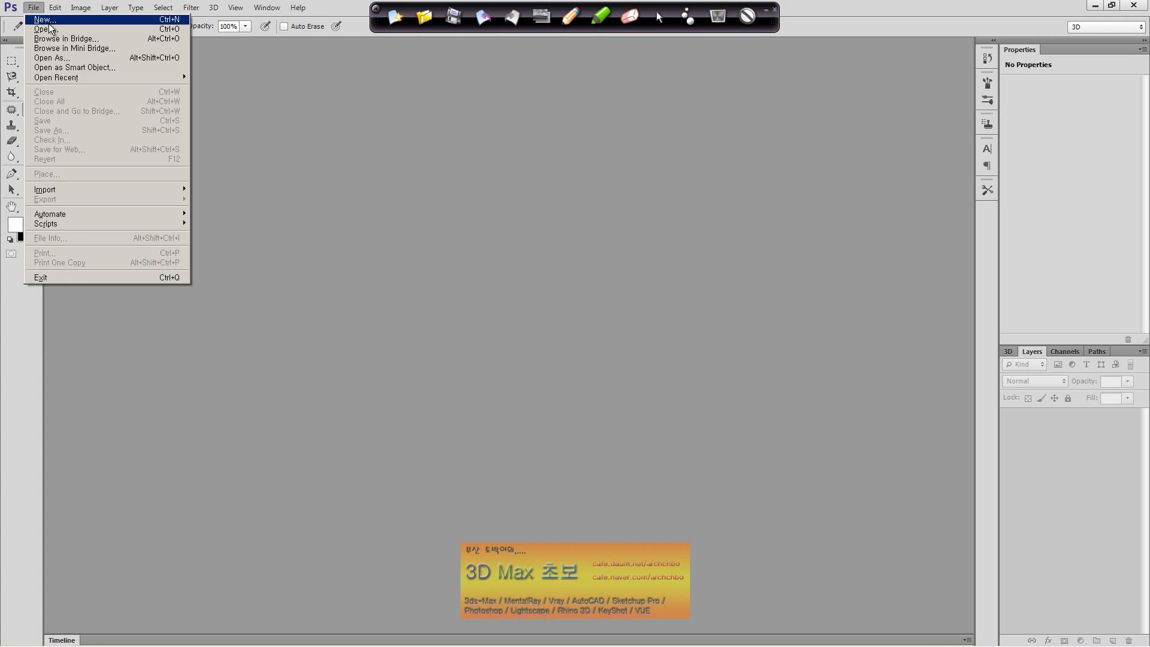
click(41, 18)
click(266, 198)
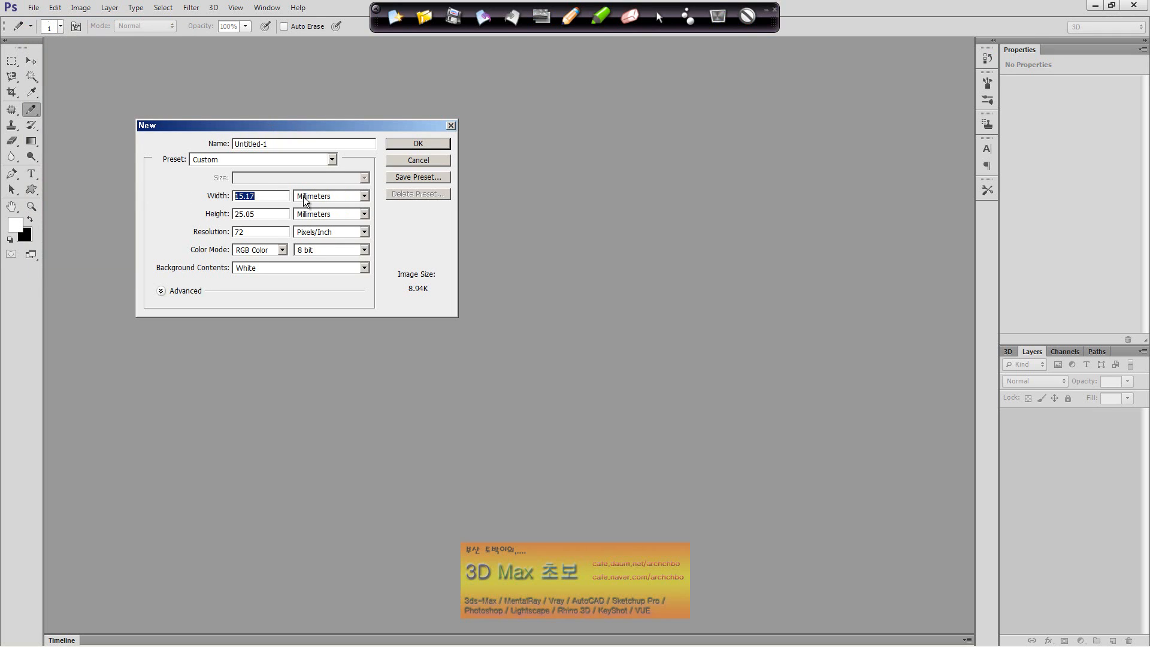
text(210)
key(Tab)
key(Tab)
text(297)
key(Return)
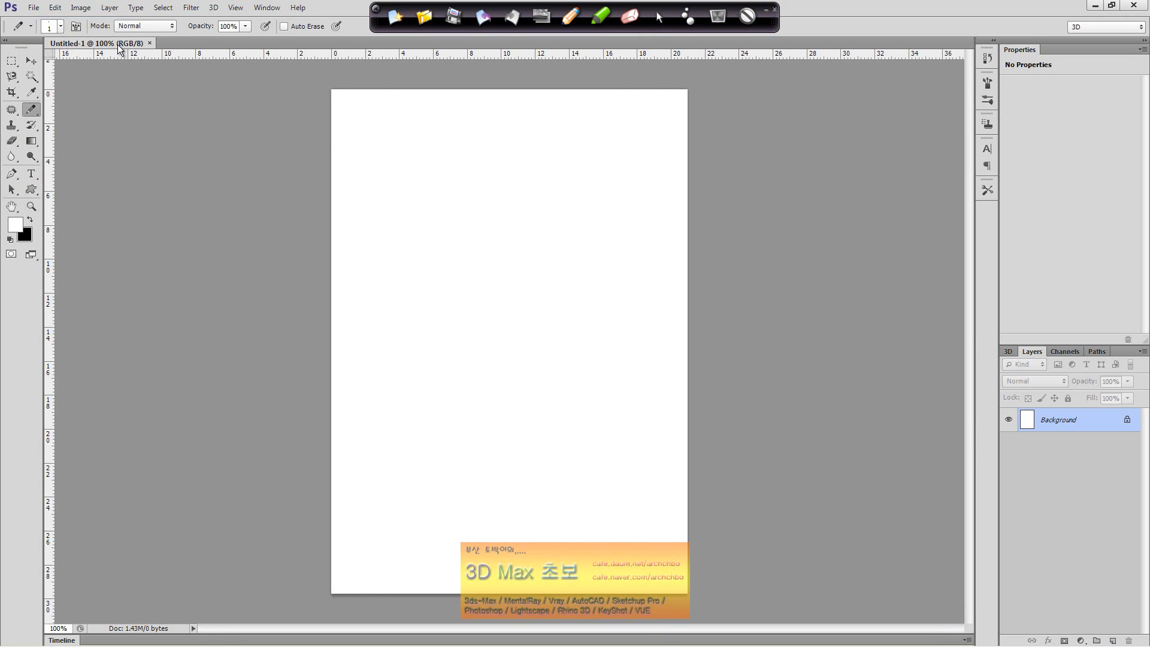
Float the blank document in its own window and switch to the Brush tool.
drag(119, 44, 180, 84)
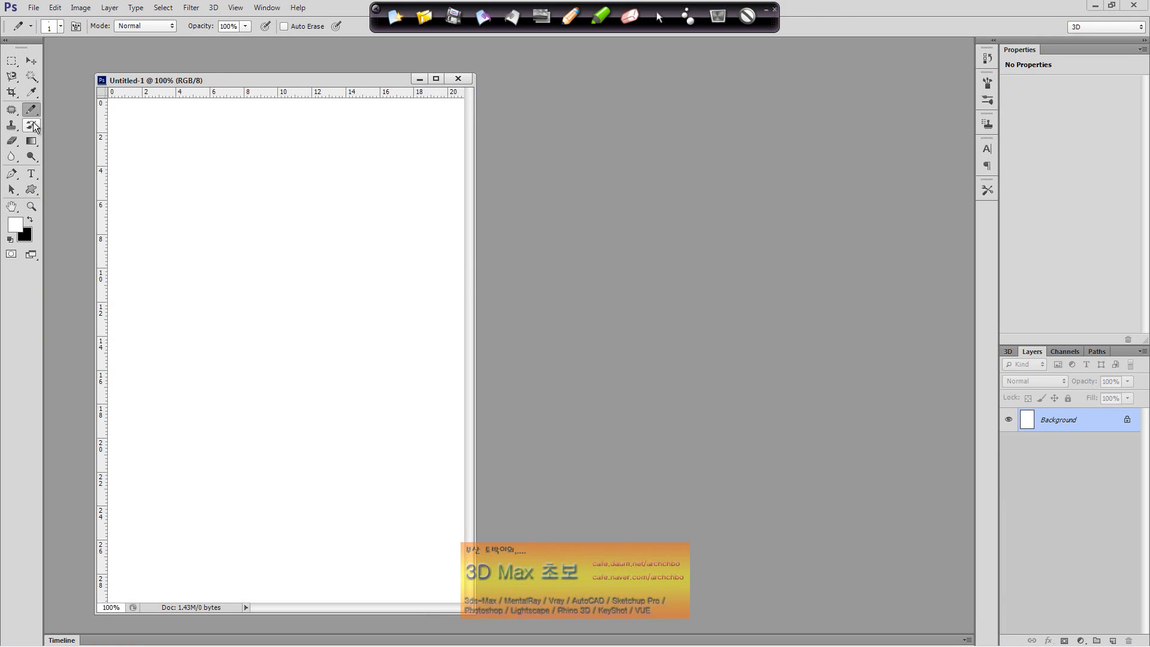
right_click(32, 109)
click(84, 111)
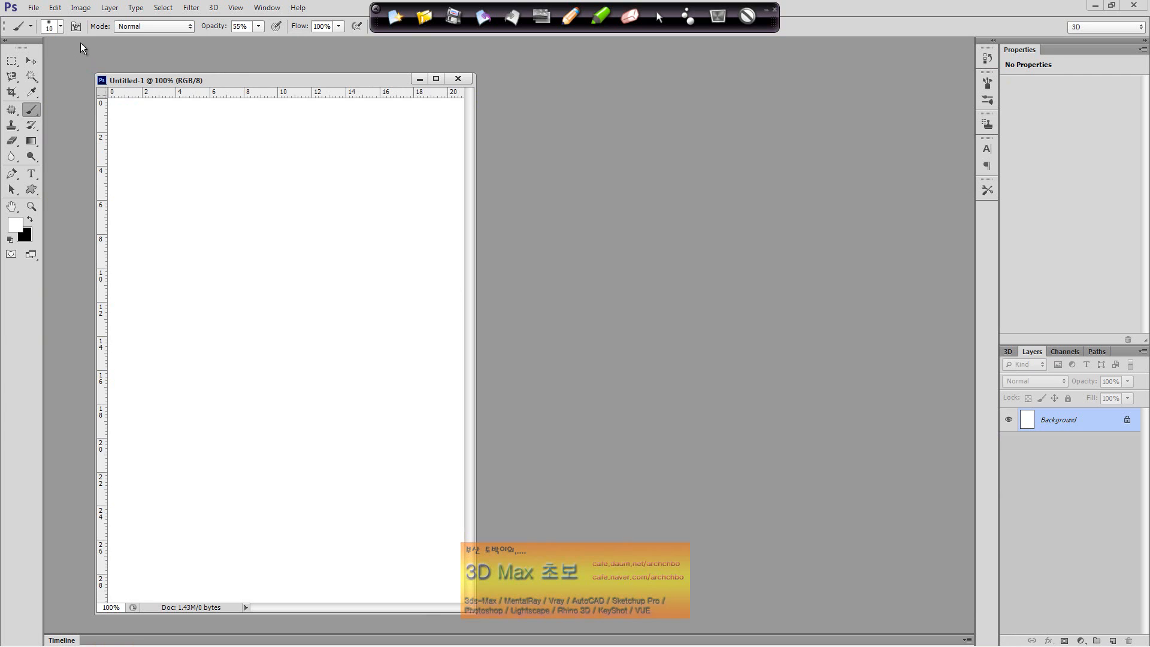
Handwrite yellow annotations beside the document listing the brush's type, size, shape and strength.
drag(380, 24, 606, 24)
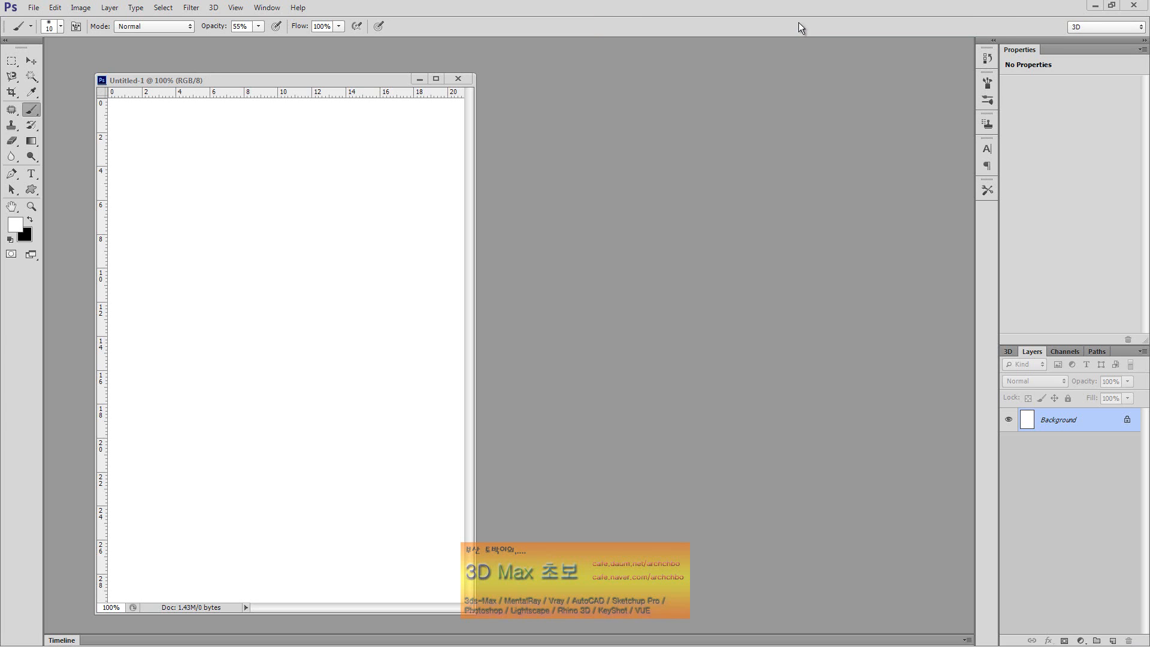
click(796, 16)
mouse_move(566, 97)
mouse_down()
mouse_move(585, 123)
mouse_move(606, 112)
mouse_move(653, 135)
mouse_move(688, 112)
mouse_move(702, 123)
mouse_move(739, 108)
mouse_move(738, 119)
mouse_move(616, 86)
mouse_move(653, 87)
mouse_move(633, 52)
mouse_up()
mouse_move(638, 55)
mouse_down()
mouse_move(626, 74)
mouse_move(674, 87)
mouse_up()
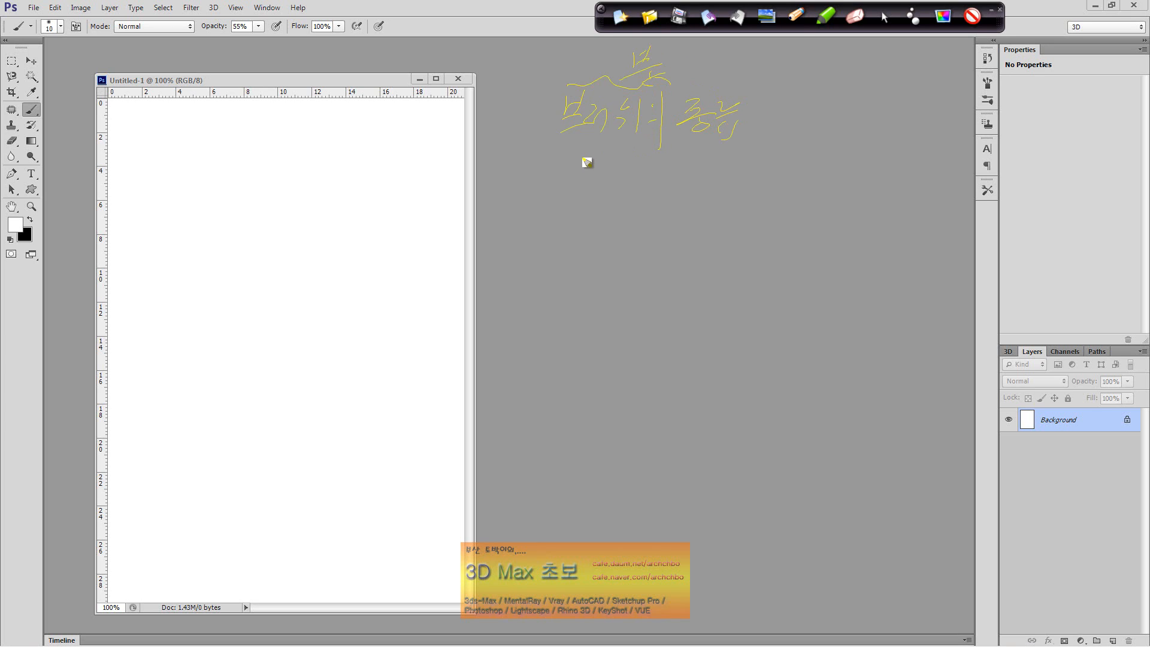
mouse_move(637, 181)
mouse_down()
mouse_move(633, 191)
mouse_move(701, 186)
mouse_move(729, 209)
mouse_up()
drag(635, 226, 628, 238)
mouse_move(650, 225)
mouse_down()
mouse_move(644, 238)
mouse_move(731, 232)
mouse_move(729, 241)
mouse_move(742, 223)
mouse_up()
drag(695, 261, 756, 278)
click(780, 278)
Annotate the workflow from setting options to choosing a colour and painting, clearing the notes at the end.
drag(786, 116, 770, 262)
mouse_move(811, 164)
mouse_down()
mouse_move(827, 154)
mouse_move(817, 164)
mouse_move(849, 173)
mouse_move(888, 164)
mouse_move(893, 205)
mouse_move(901, 169)
mouse_move(933, 162)
mouse_move(974, 185)
mouse_up()
mouse_move(851, 251)
mouse_down()
mouse_move(842, 318)
mouse_move(869, 308)
mouse_up()
mouse_move(815, 353)
mouse_down()
mouse_move(813, 400)
mouse_move(821, 375)
mouse_move(855, 361)
mouse_move(843, 374)
mouse_move(873, 377)
mouse_move(903, 347)
mouse_move(920, 384)
mouse_move(929, 368)
mouse_move(857, 426)
mouse_up()
mouse_move(790, 464)
mouse_down()
mouse_move(801, 455)
mouse_move(881, 487)
mouse_up()
drag(932, 451, 923, 473)
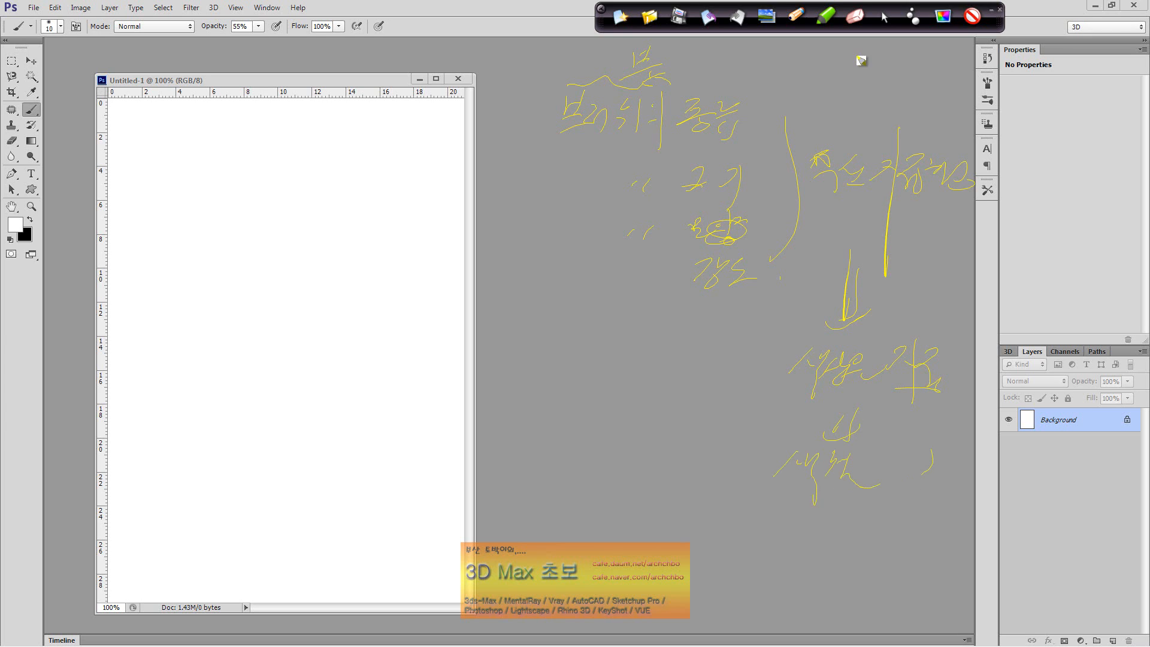
click(614, 25)
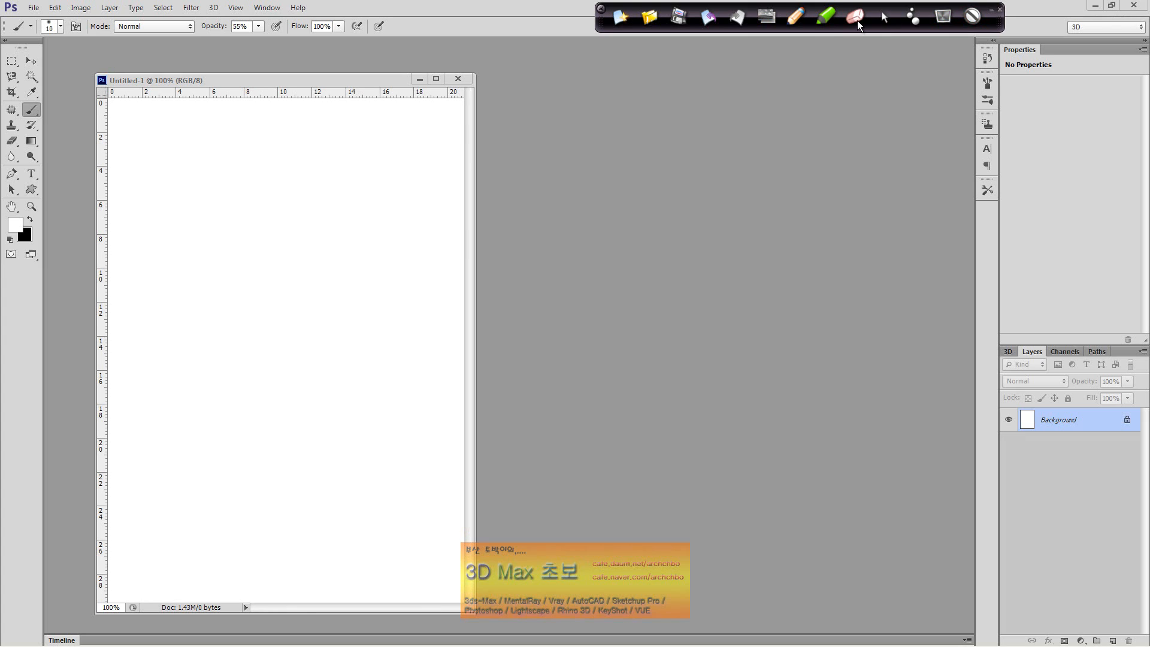
Swap the foreground colour to black and open the brush preset picker.
click(30, 220)
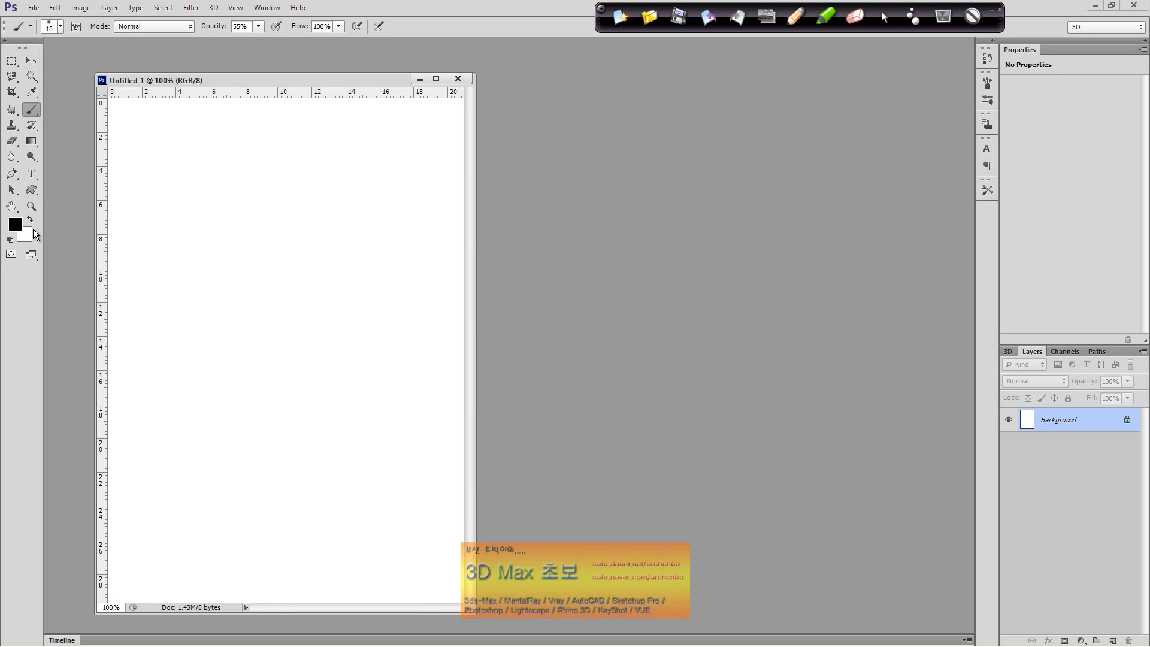
click(31, 27)
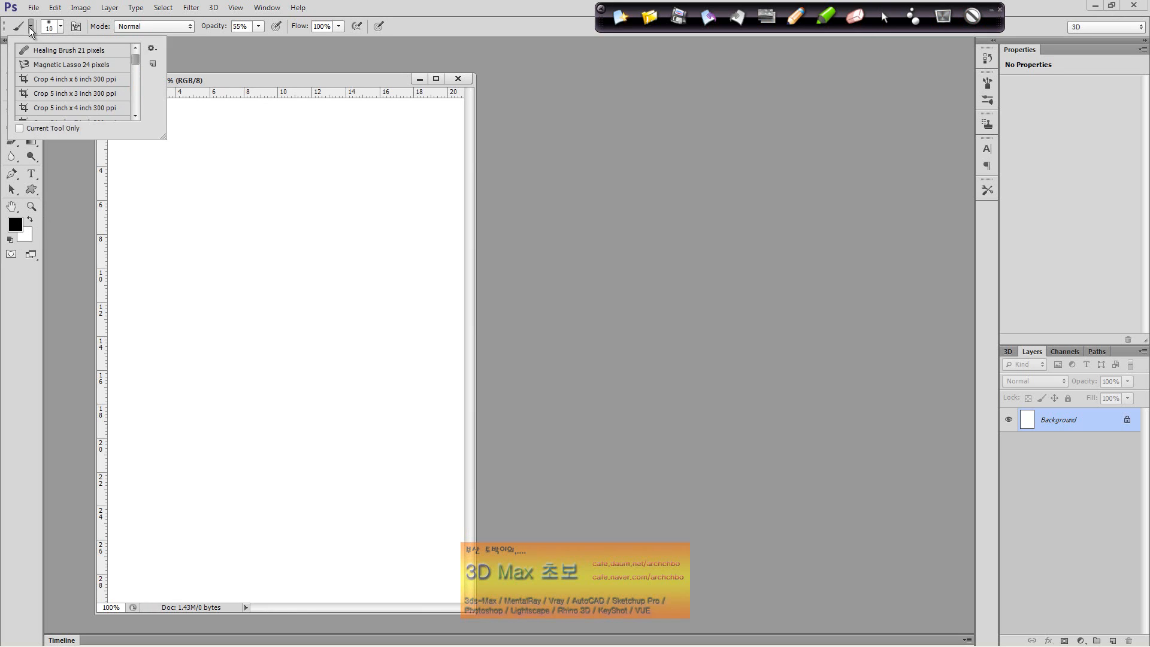
click(60, 27)
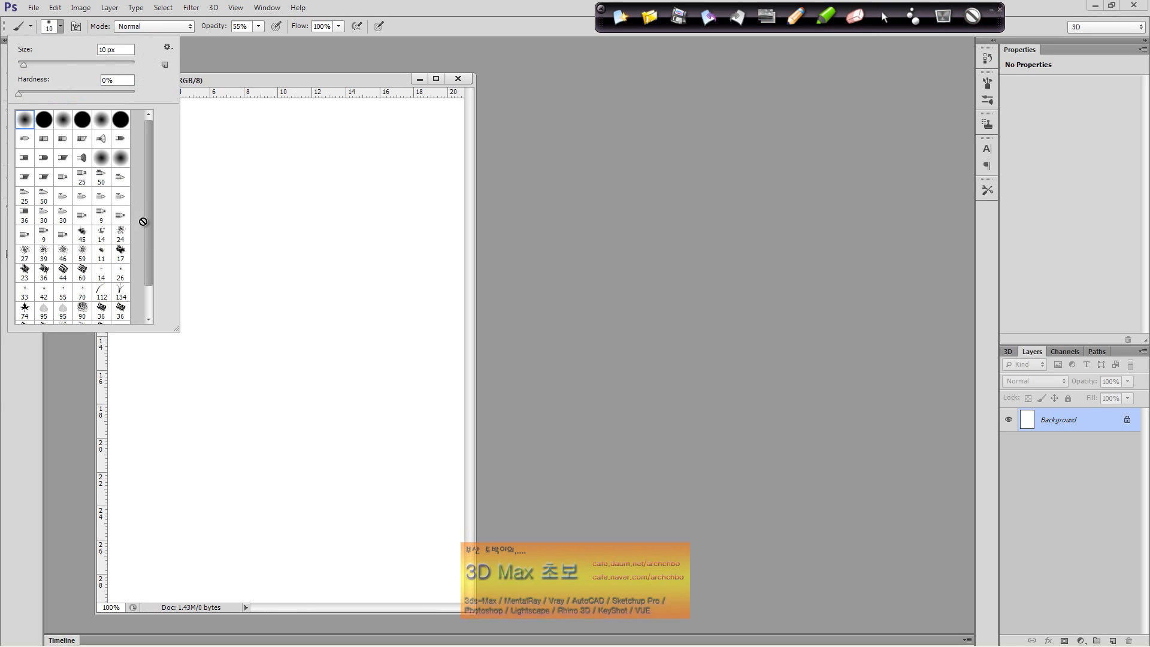
mouse_move(151, 235)
mouse_down()
mouse_move(147, 288)
mouse_move(144, 143)
mouse_up()
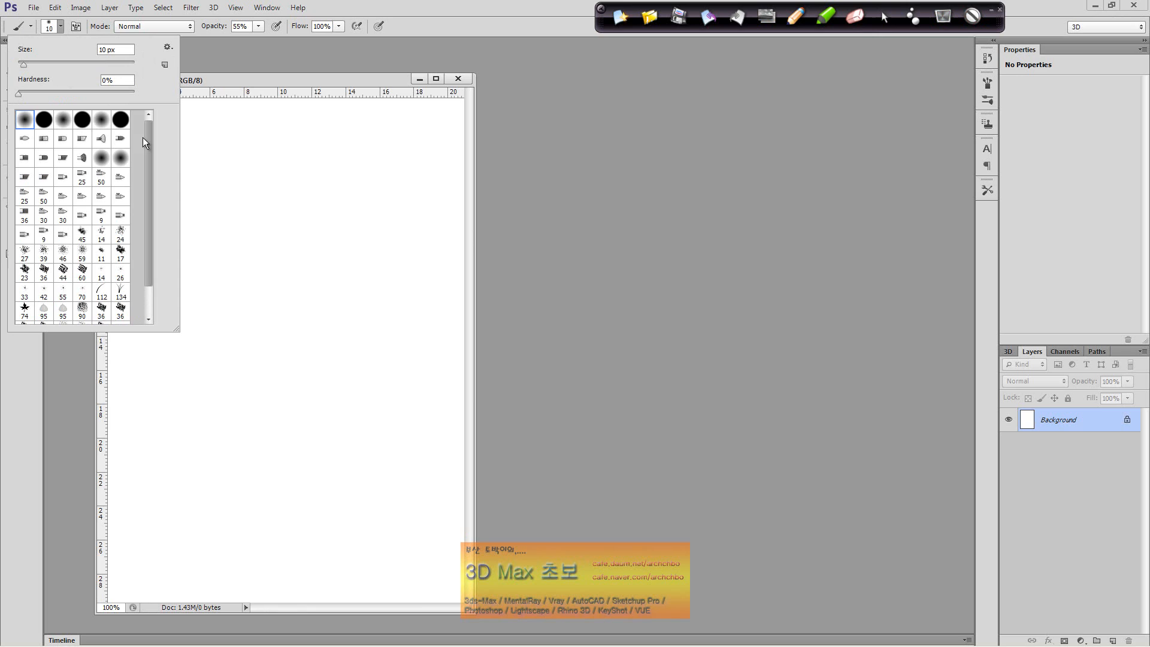
Show the brush presets as Text Only and return them to Small Thumbnail.
click(167, 47)
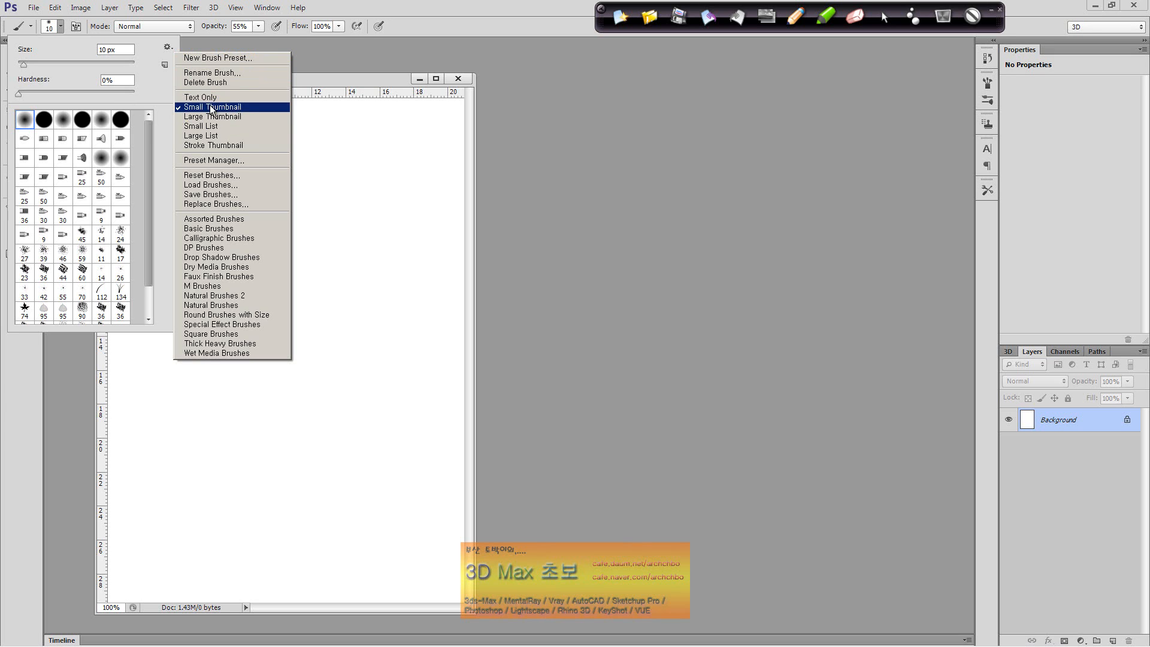
click(231, 99)
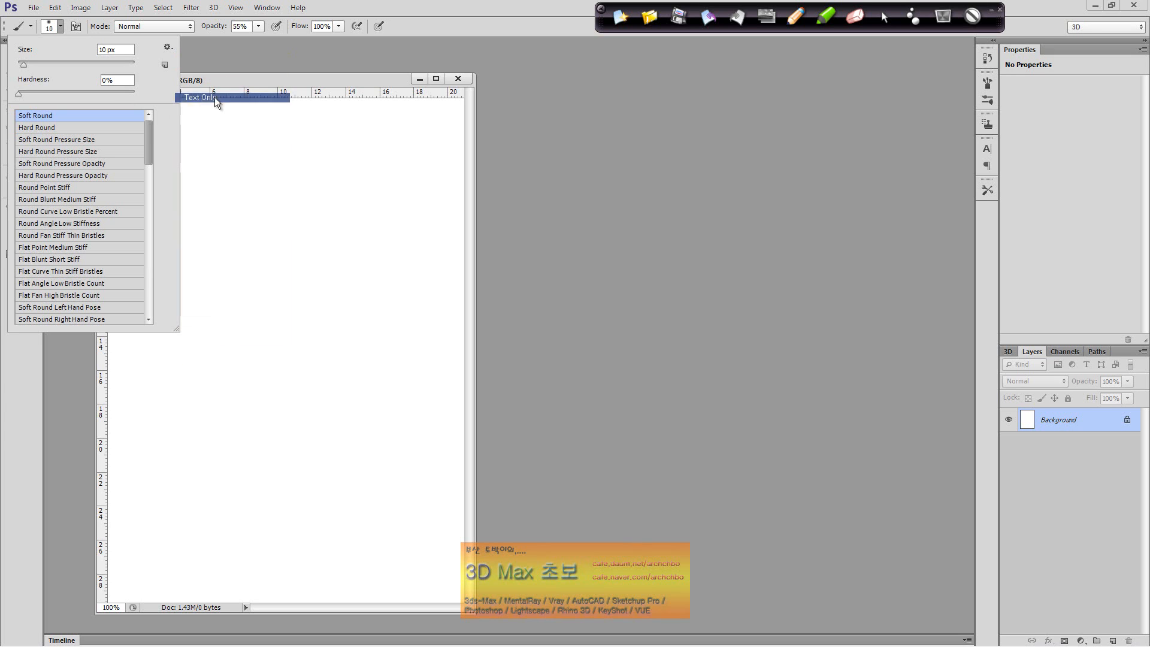
click(164, 65)
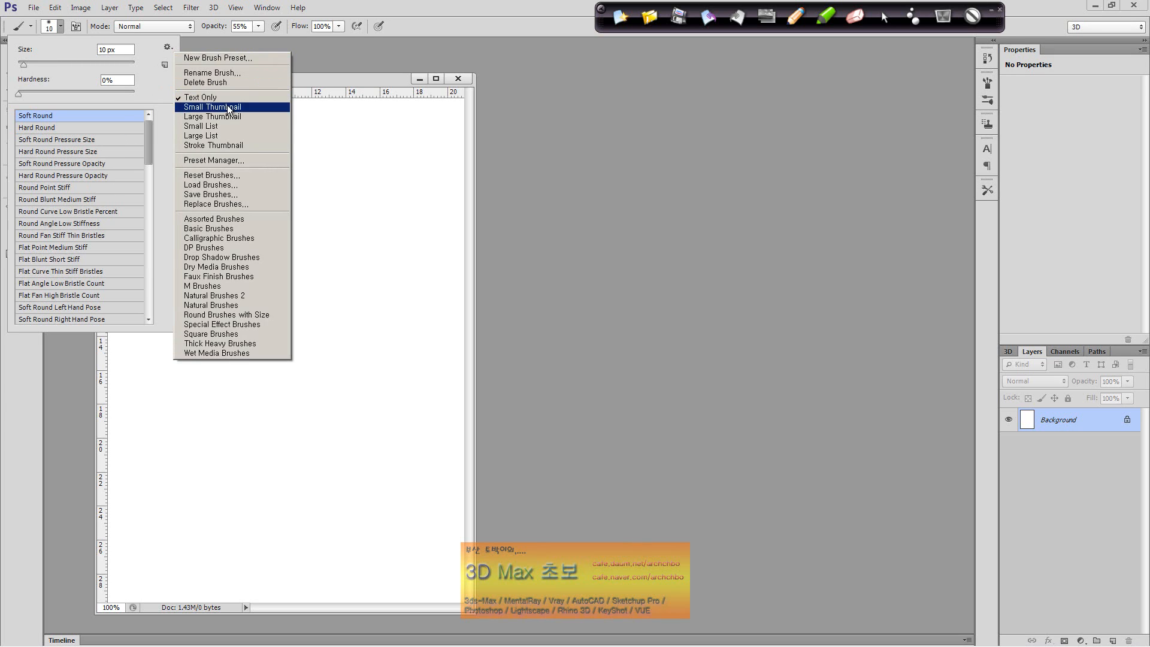
click(229, 108)
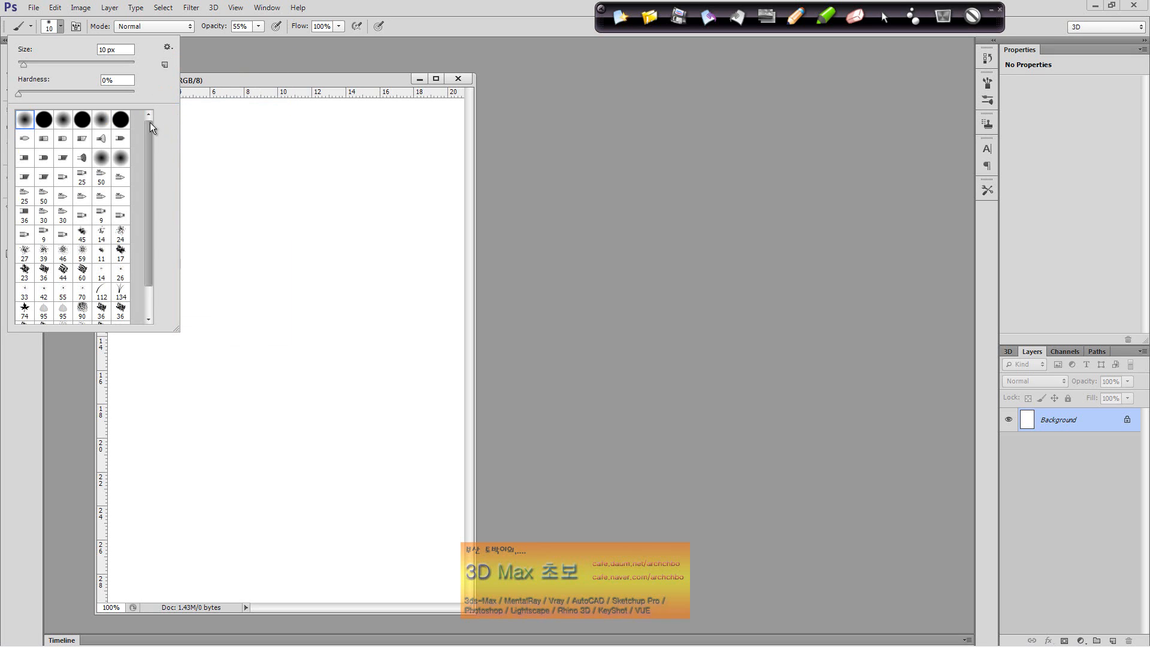
Display the brush presets as Large Thumbnail.
click(169, 47)
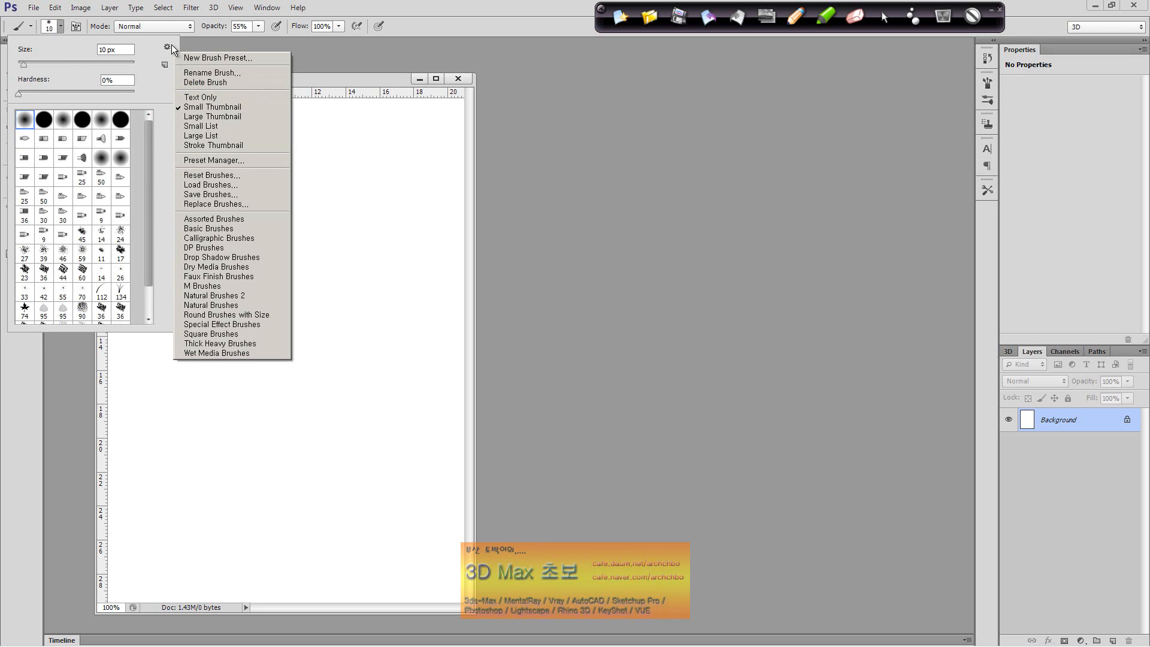
click(239, 117)
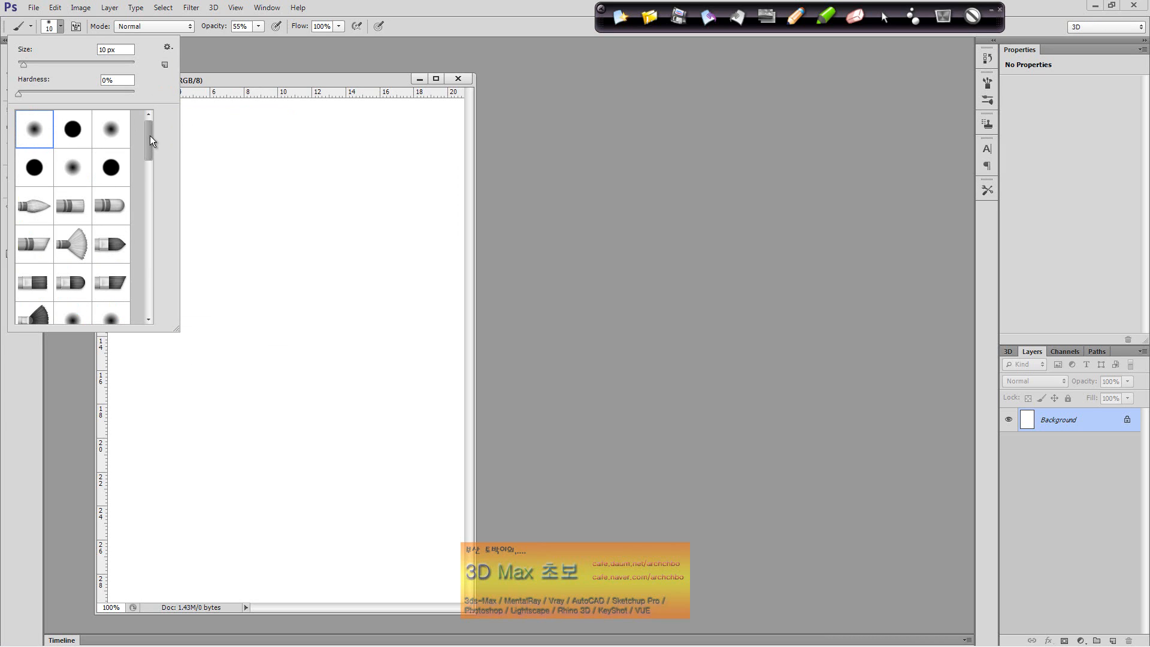
mouse_move(150, 136)
mouse_down()
mouse_move(153, 174)
mouse_move(156, 120)
mouse_up()
Choose the Soft Round brush and paint a horizontal stroke about 9 cm long in the page's upper part.
click(78, 136)
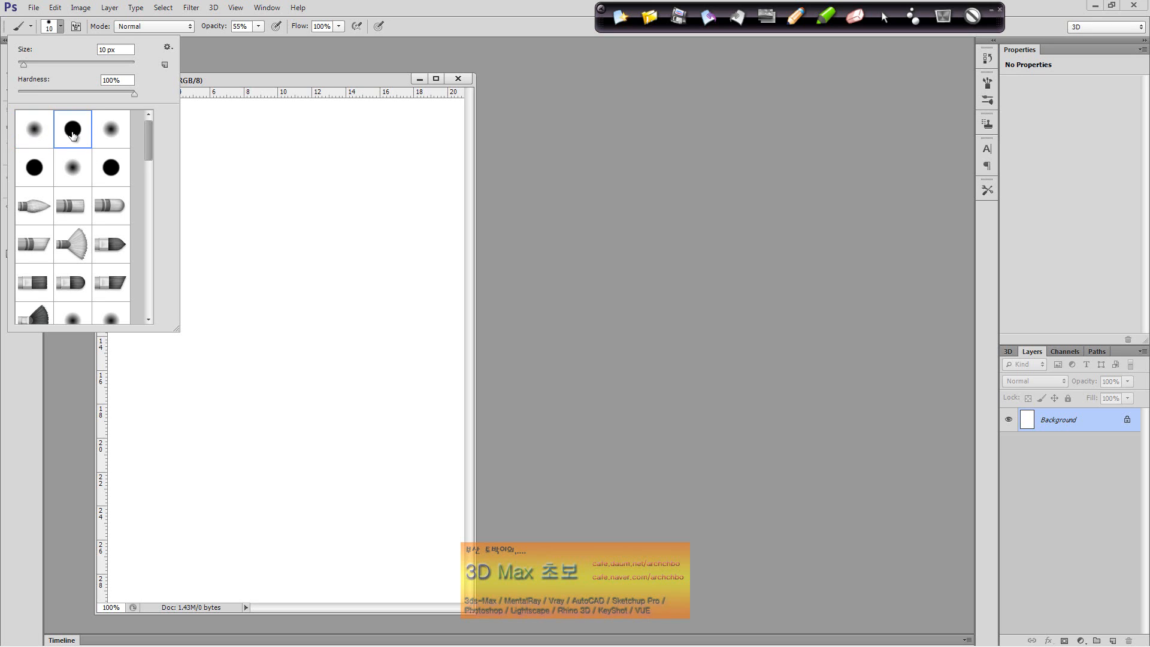
click(35, 136)
drag(213, 188, 360, 191)
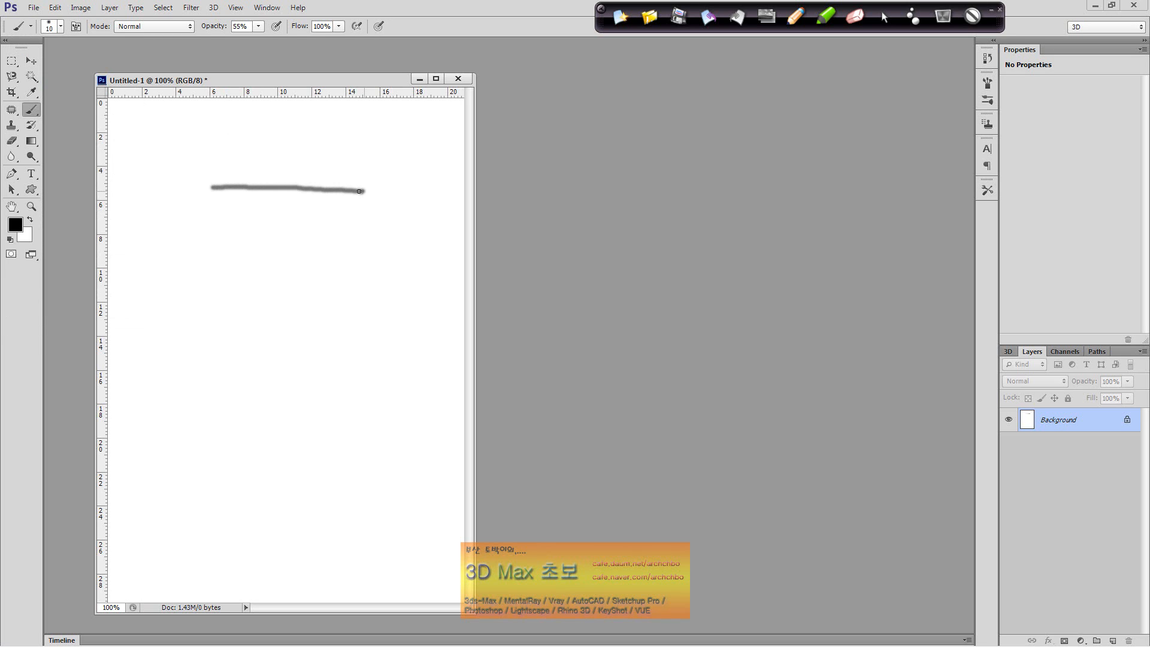
Paint a horizontal soft stroke about 12 cm long near mid-page with 100% opacity and a 60 px brush.
click(256, 29)
drag(264, 42, 310, 49)
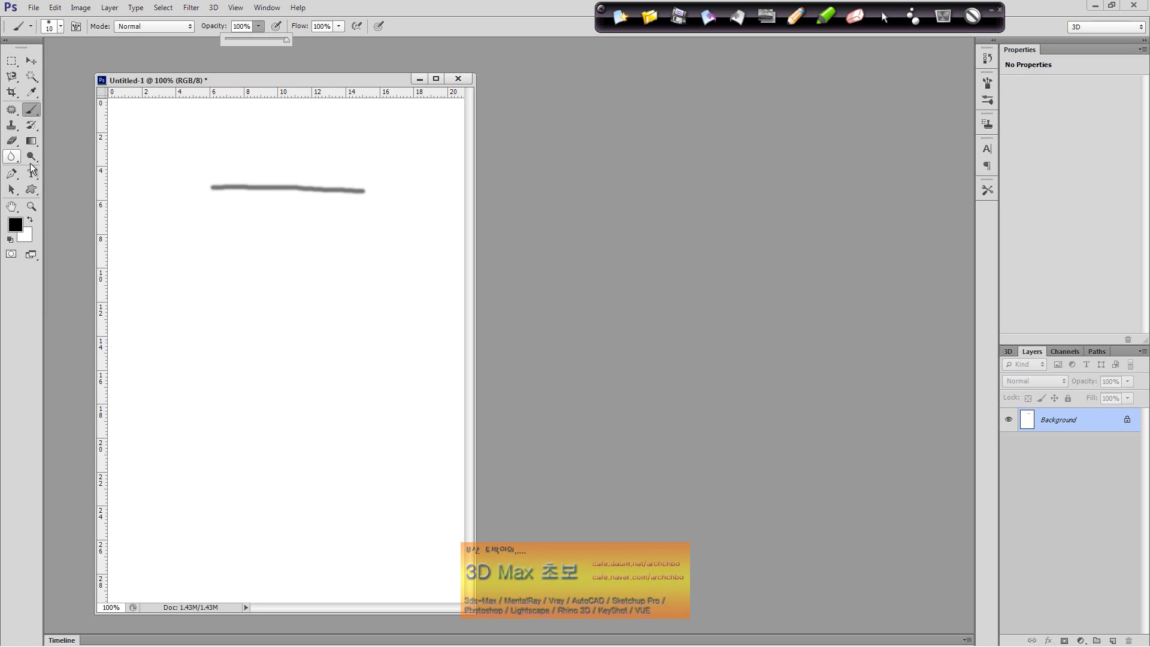
click(61, 27)
click(52, 63)
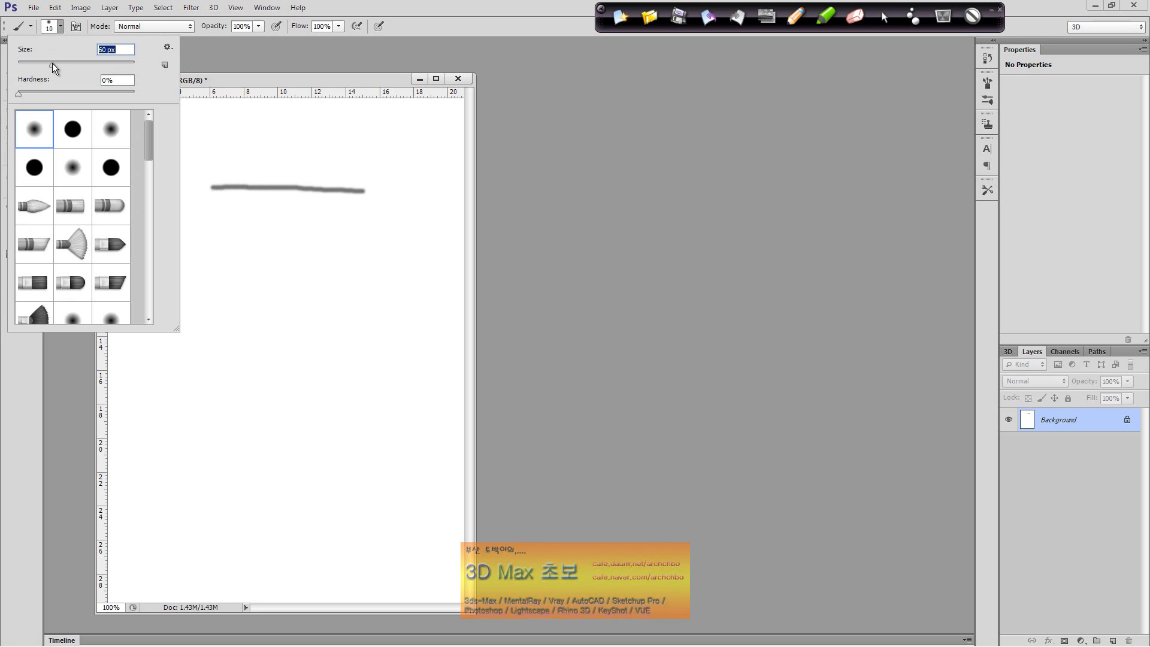
drag(177, 384, 385, 376)
Paint a horizontal stroke about 7 cm long above the thick soft stroke using the Hard Round brush.
click(31, 206)
click(261, 397)
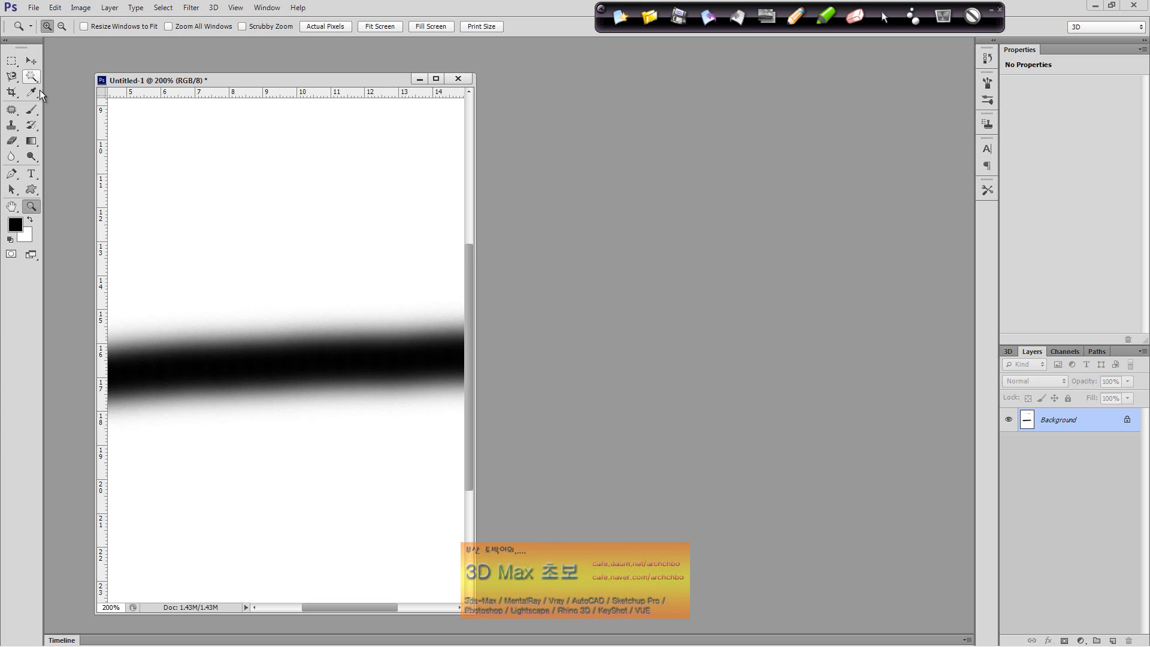
click(33, 110)
click(60, 26)
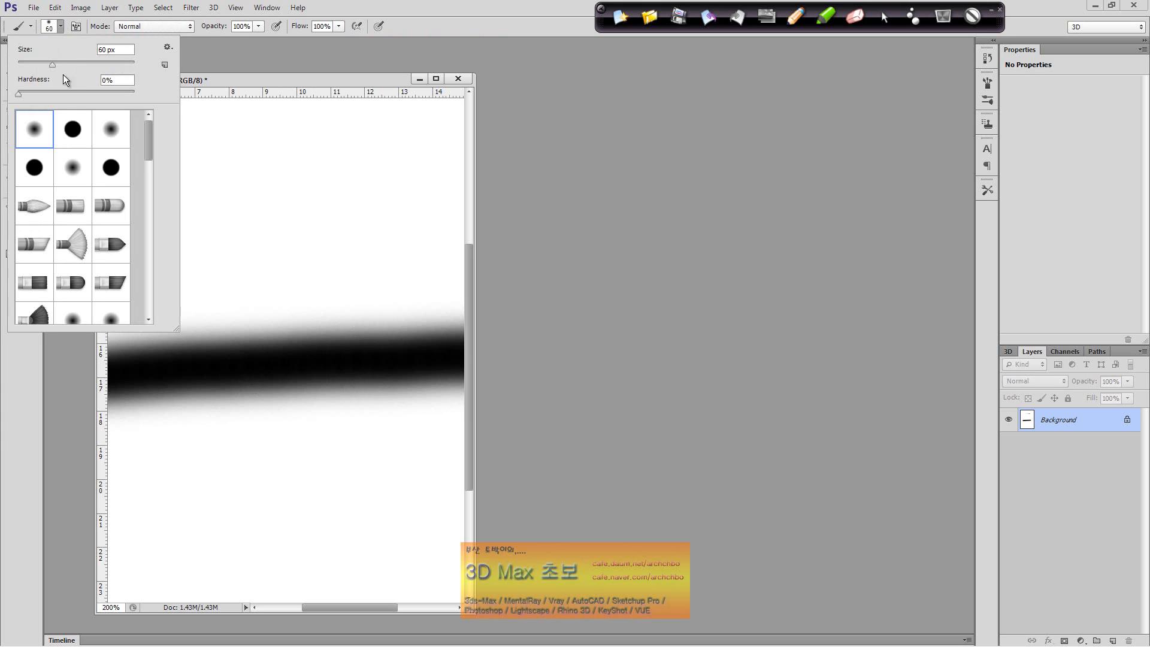
click(72, 128)
drag(231, 202, 408, 201)
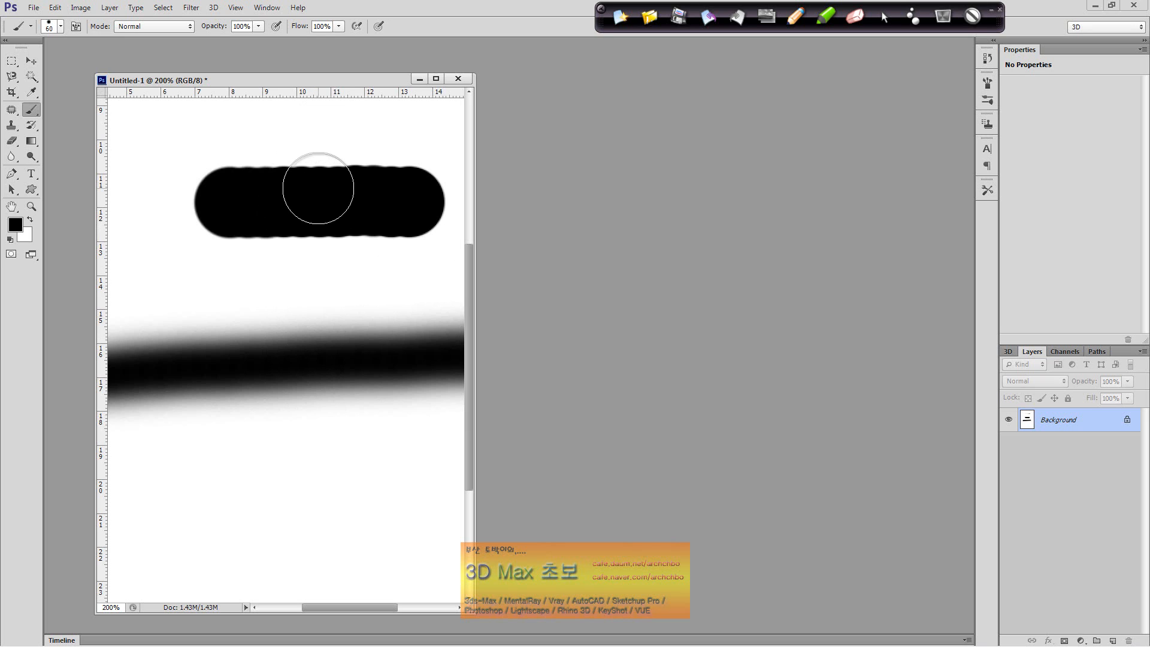
Open the image 여성.JPG from the 연습Image folder.
double_click(602, 192)
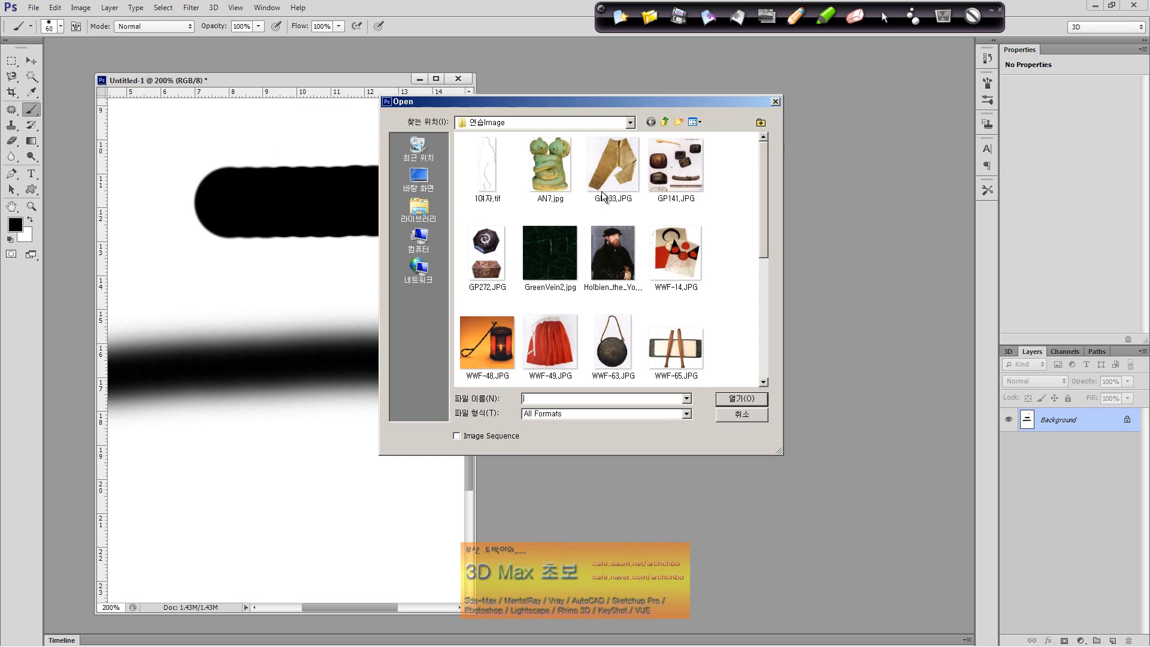
click(686, 332)
scroll(705, 324, down, 5)
double_click(682, 257)
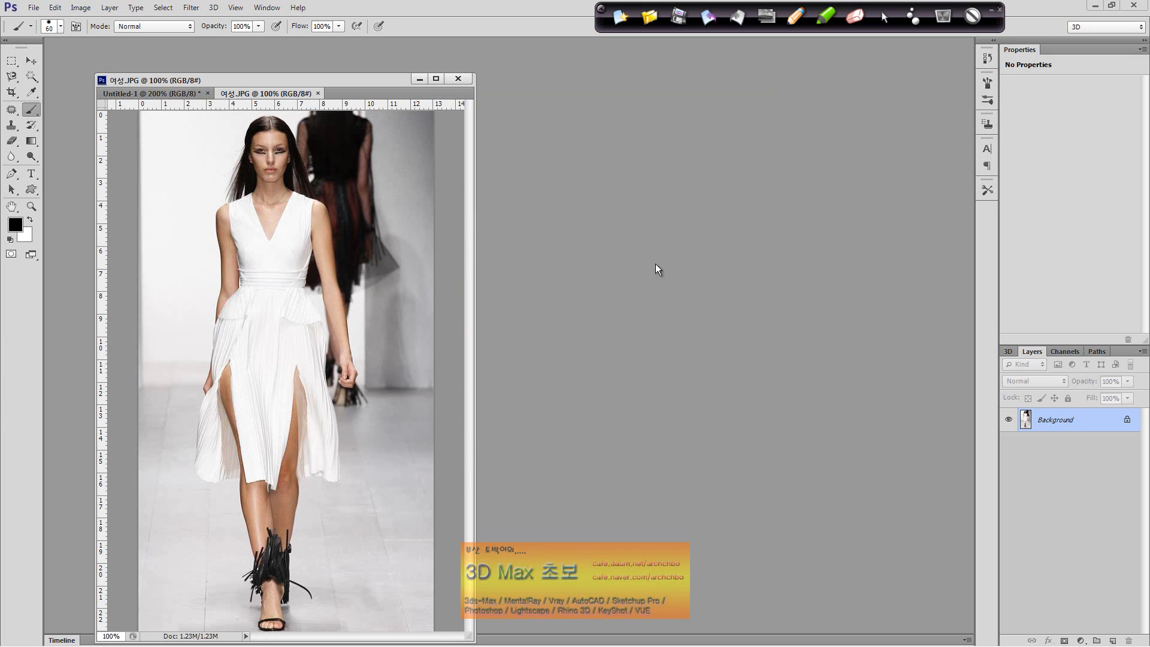
Paint a black stroke with the 60 px soft brush from the woman's neckline across the shoulder and down to the waist.
click(31, 206)
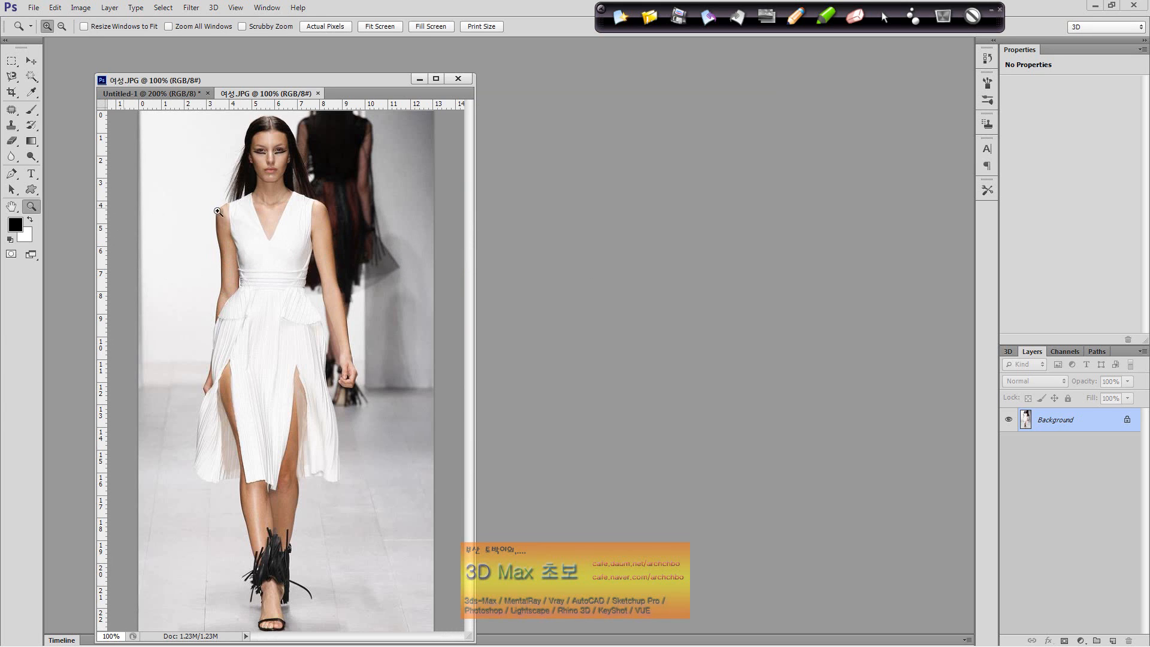
click(232, 210)
click(243, 213)
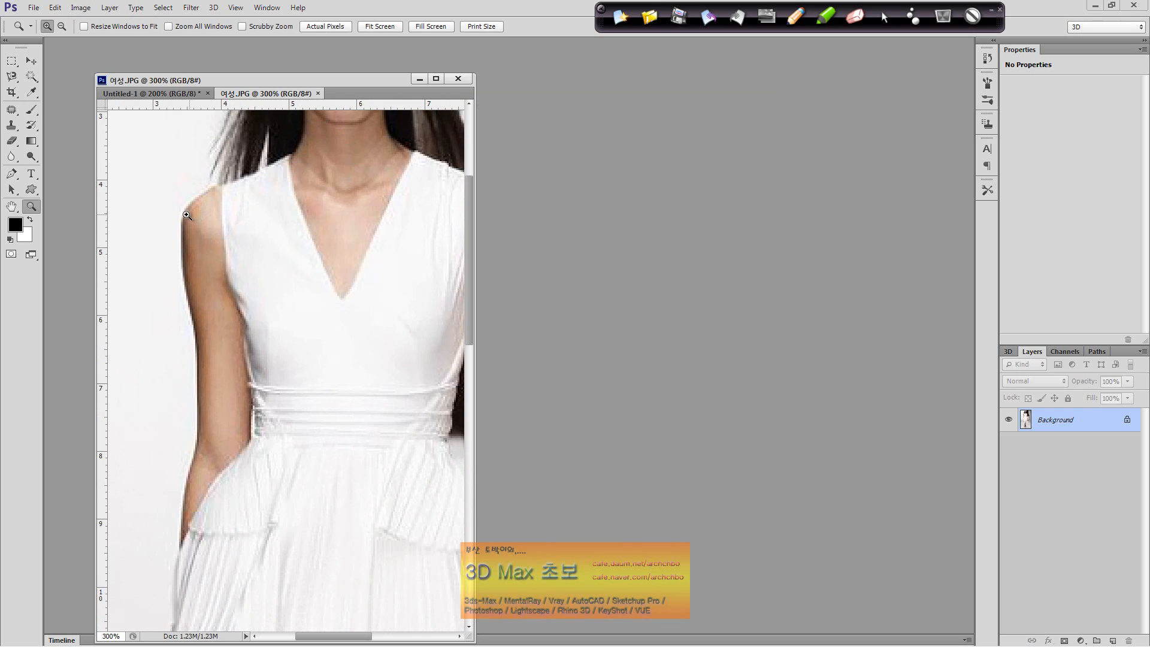
click(34, 112)
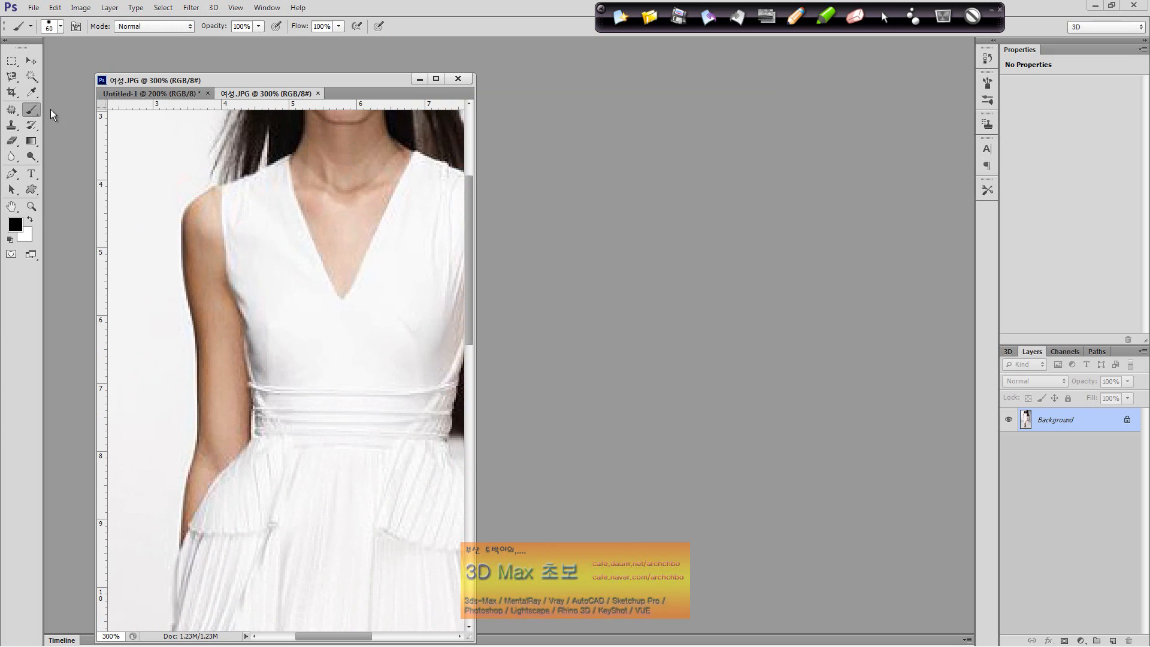
click(61, 26)
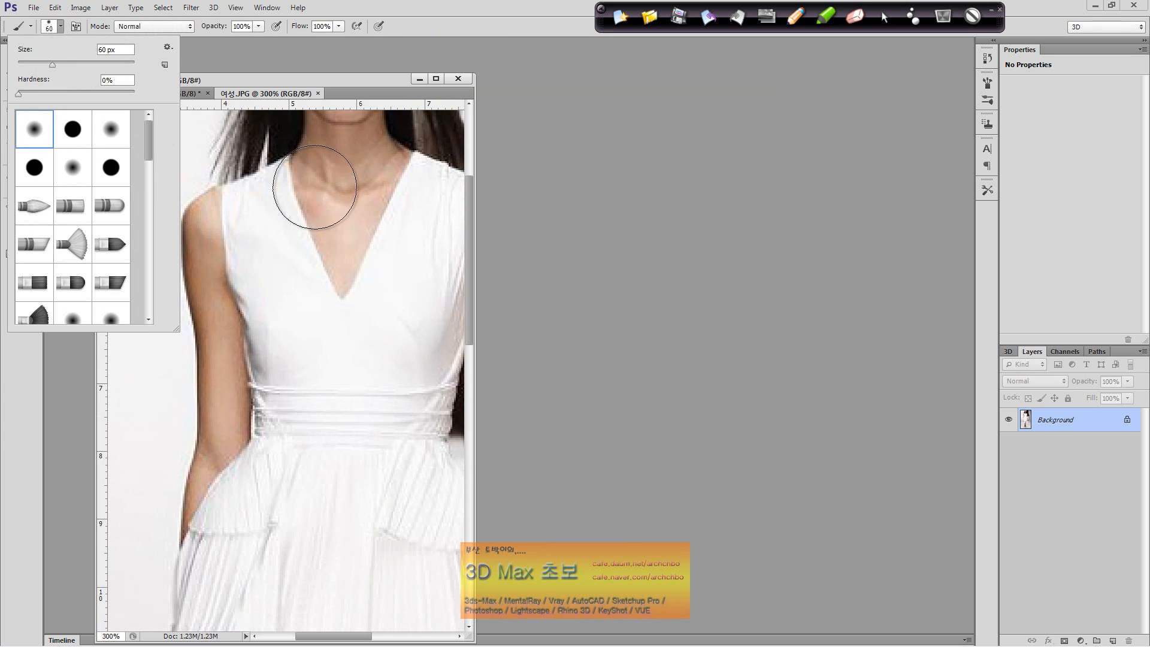
click(327, 202)
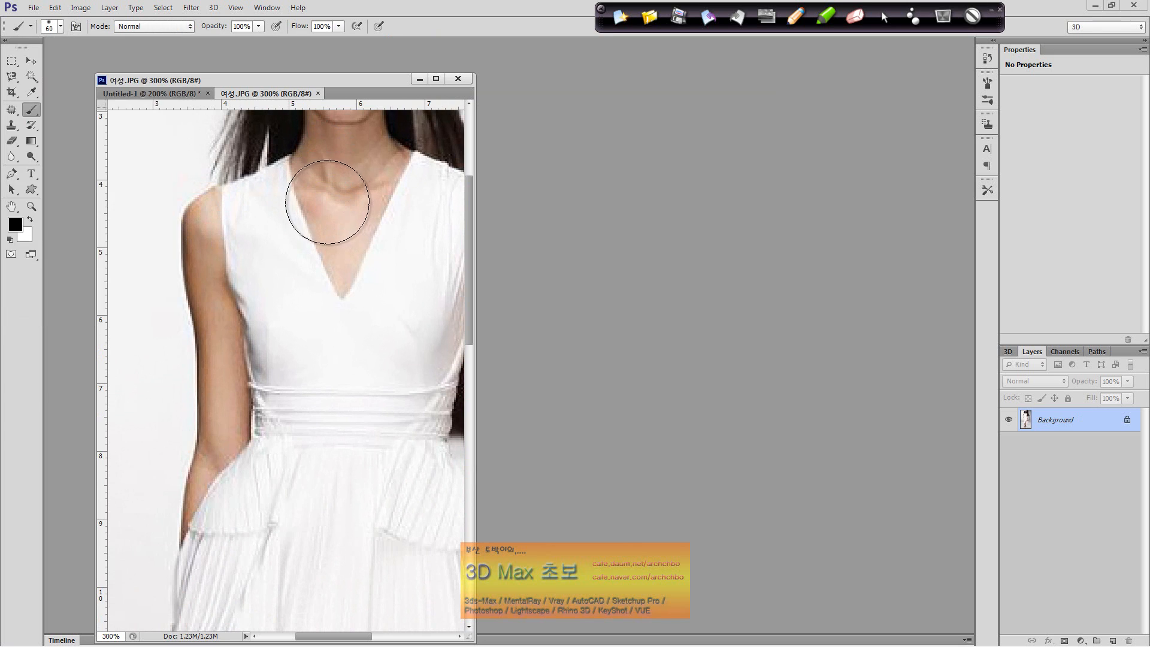
mouse_move(327, 202)
mouse_down()
mouse_move(269, 222)
mouse_move(264, 279)
mouse_move(267, 241)
mouse_move(241, 238)
mouse_move(250, 421)
mouse_up()
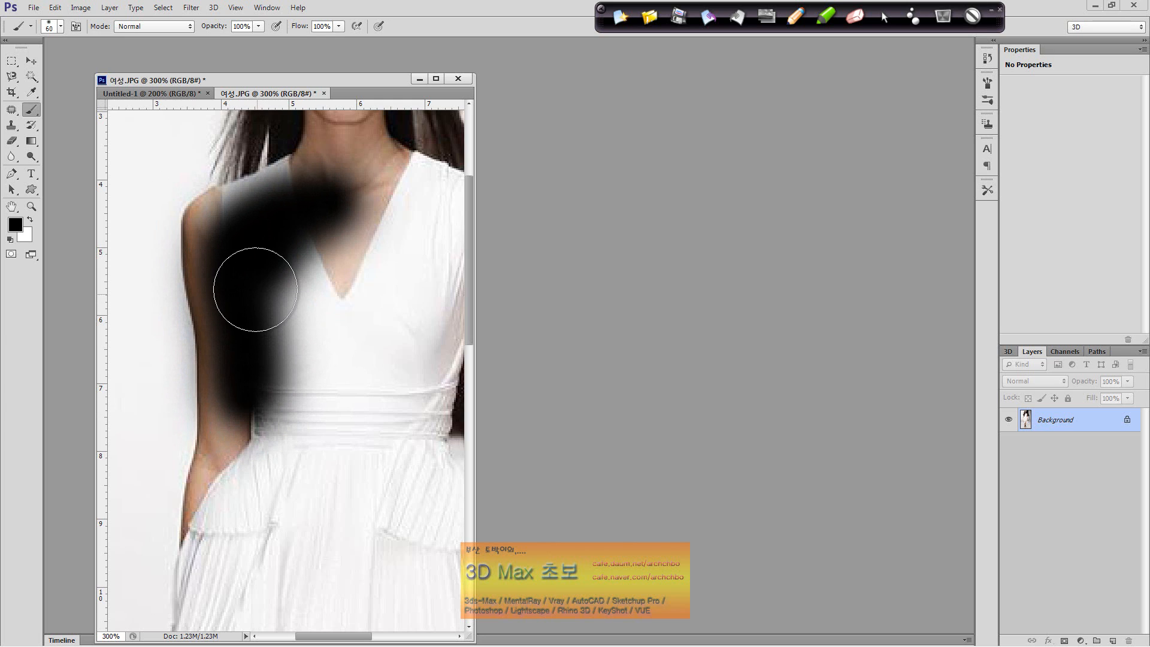
Set the soft brush size to 21 px and paint along the woman's shoulder line up to the neck.
click(61, 26)
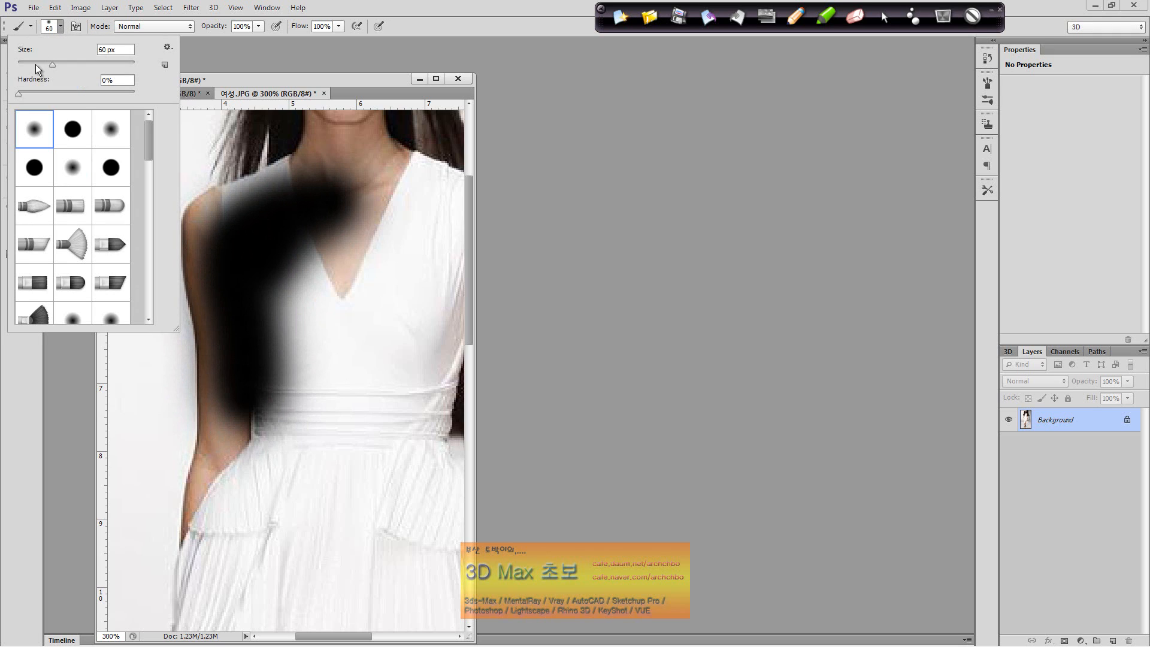
drag(35, 64, 31, 65)
click(233, 200)
mouse_move(233, 200)
mouse_down()
mouse_move(290, 182)
mouse_move(236, 196)
mouse_move(267, 193)
mouse_move(307, 164)
mouse_move(198, 215)
mouse_up()
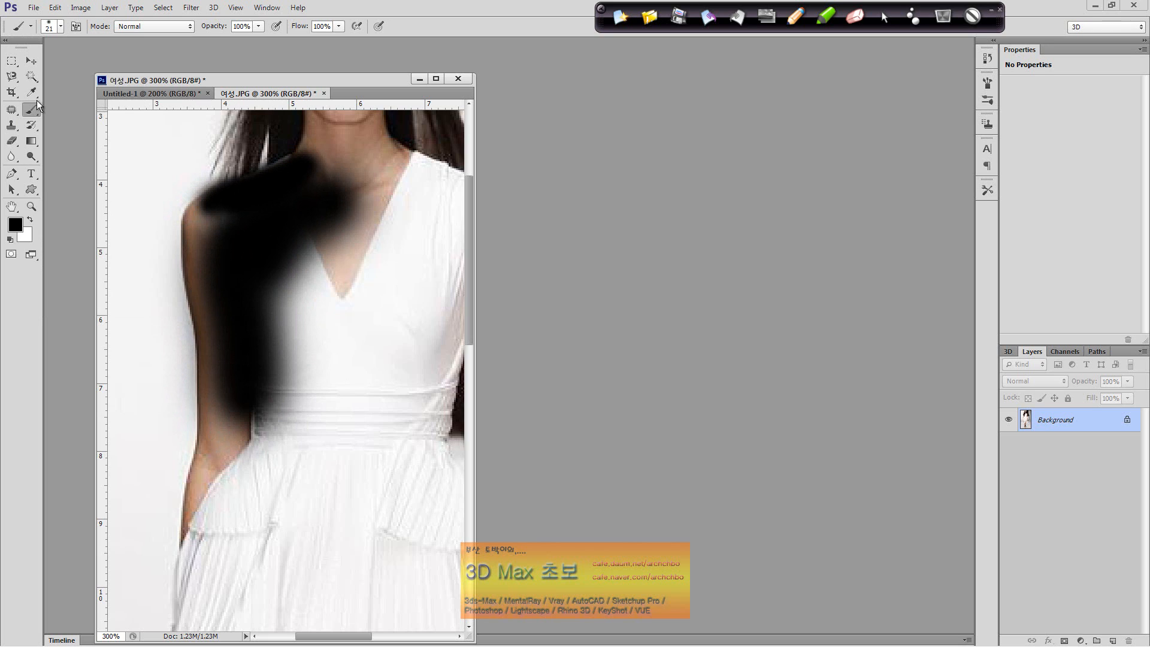
Choose the Hard Round brush at 21 px and paint a stroke about 3 cm long down the woman's forearm.
click(60, 26)
click(72, 129)
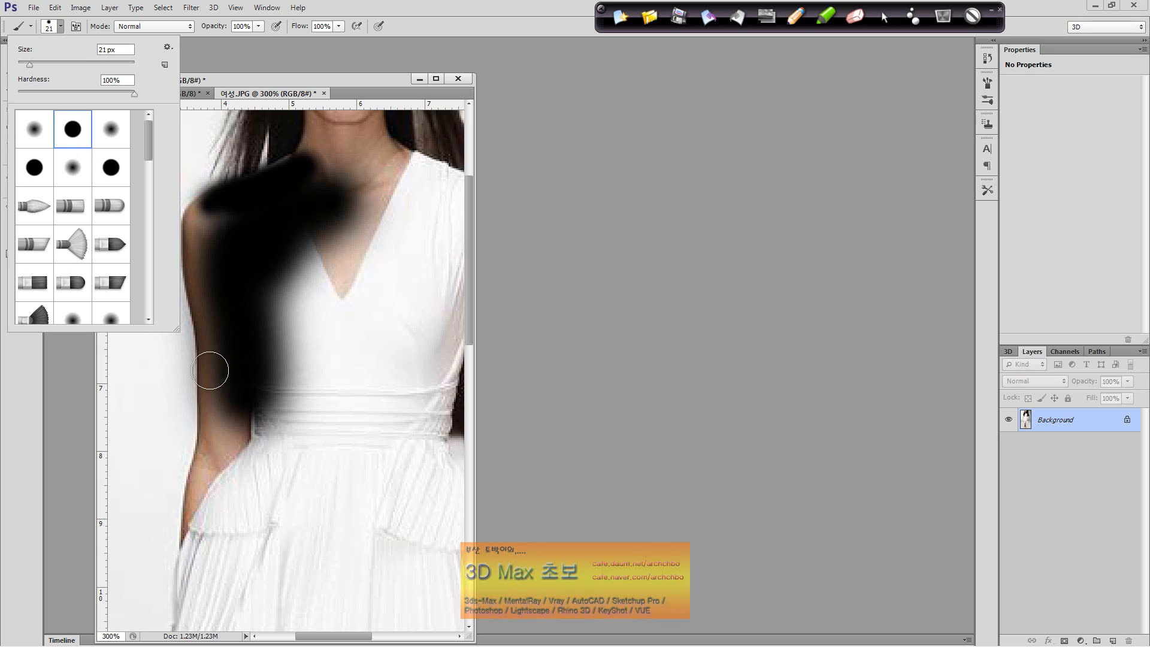
click(218, 426)
drag(215, 443, 201, 551)
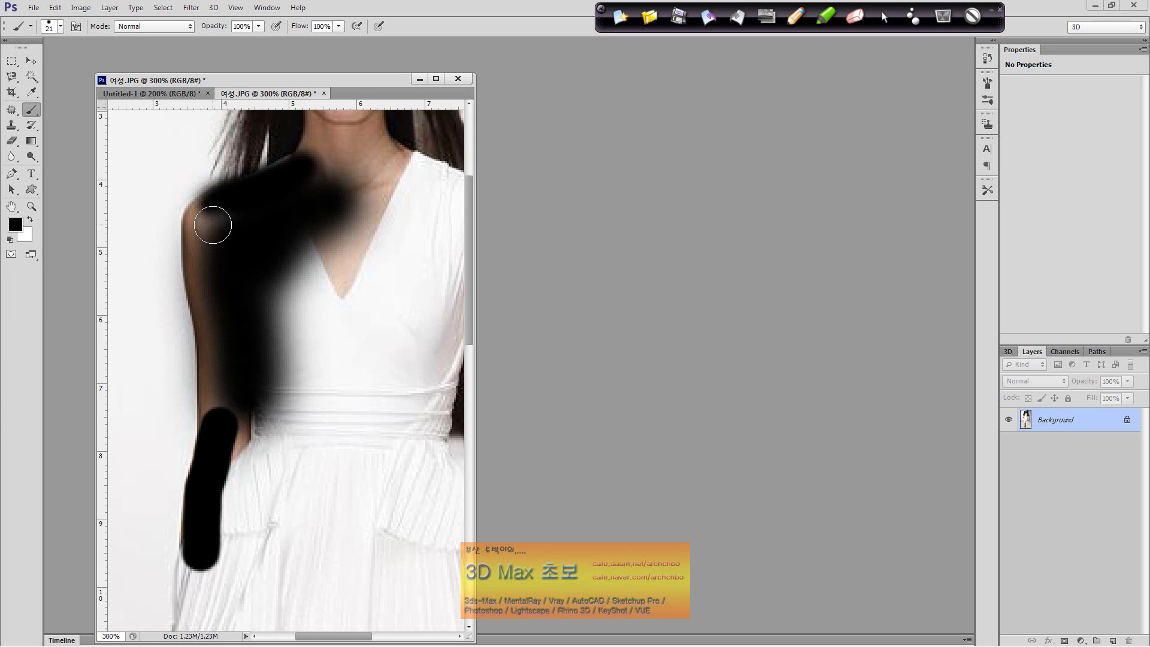
drag(200, 544, 192, 597)
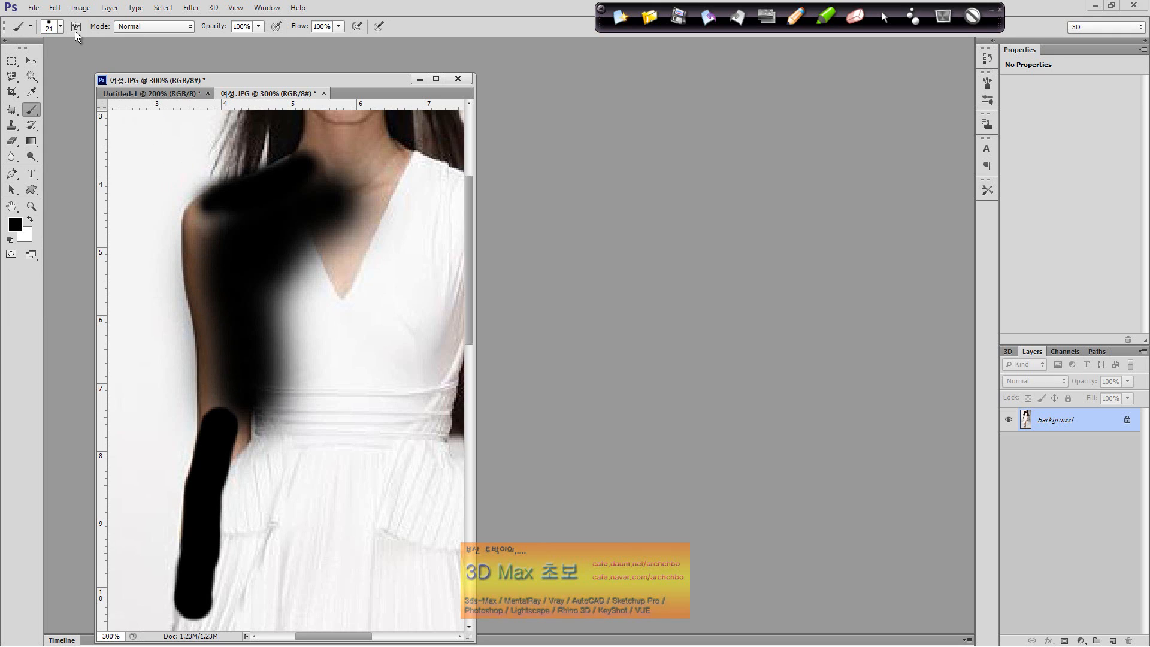
Switch back to the Soft Round brush at 21 px and paint a short stroke along the side of the woman's neck.
click(61, 26)
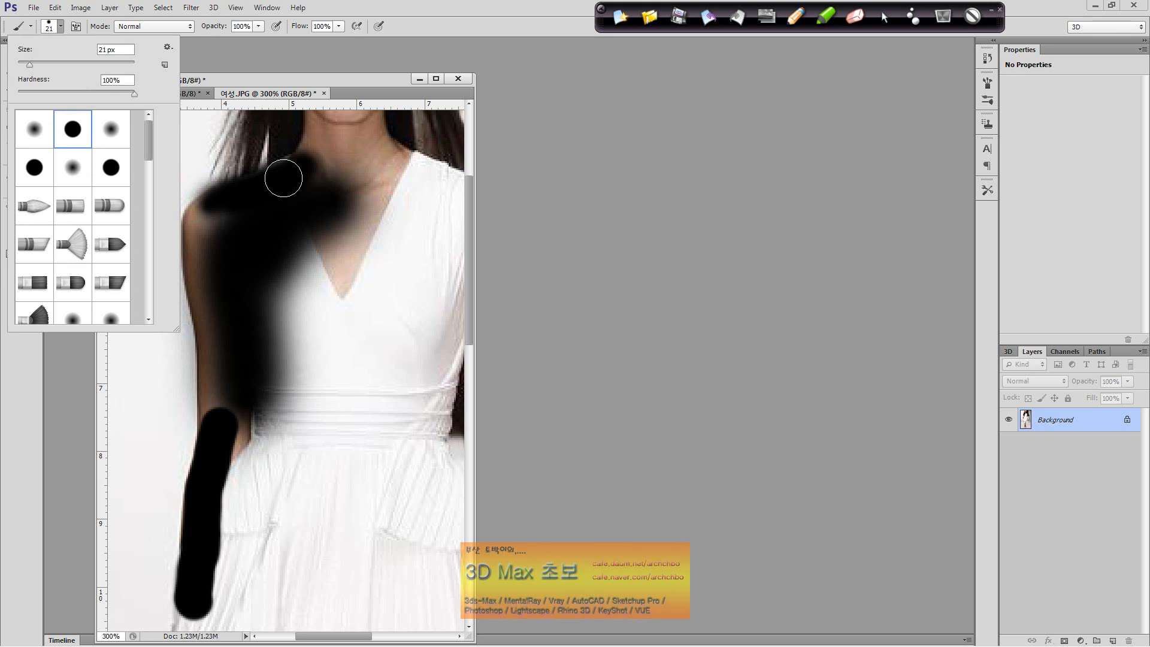
click(37, 135)
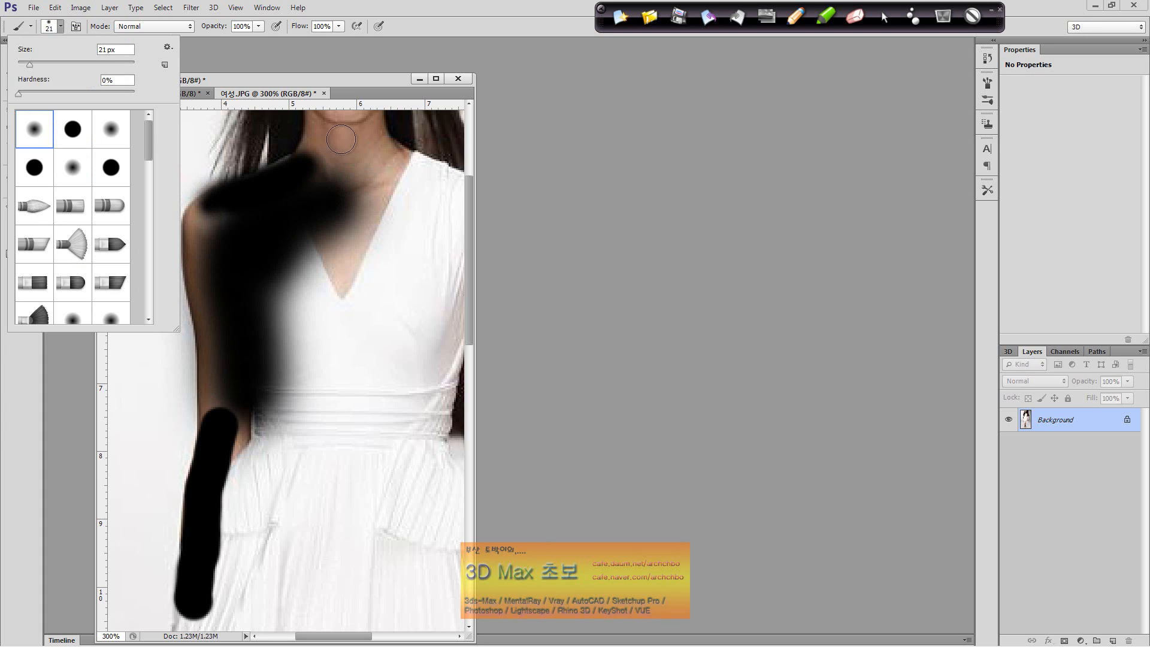
drag(327, 121, 298, 164)
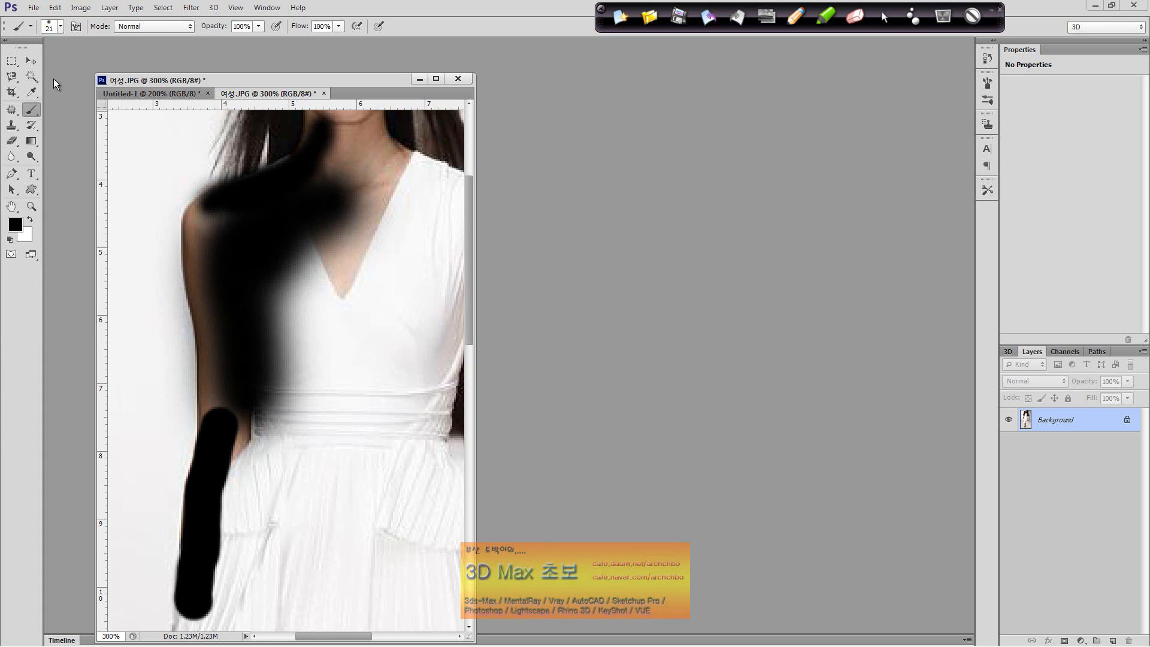
Set the brush size to 9 px, choose the pointed round bristle brush and paint a diagonal stroke below the dress's waistband.
click(60, 26)
drag(27, 63, 22, 64)
click(311, 127)
click(61, 26)
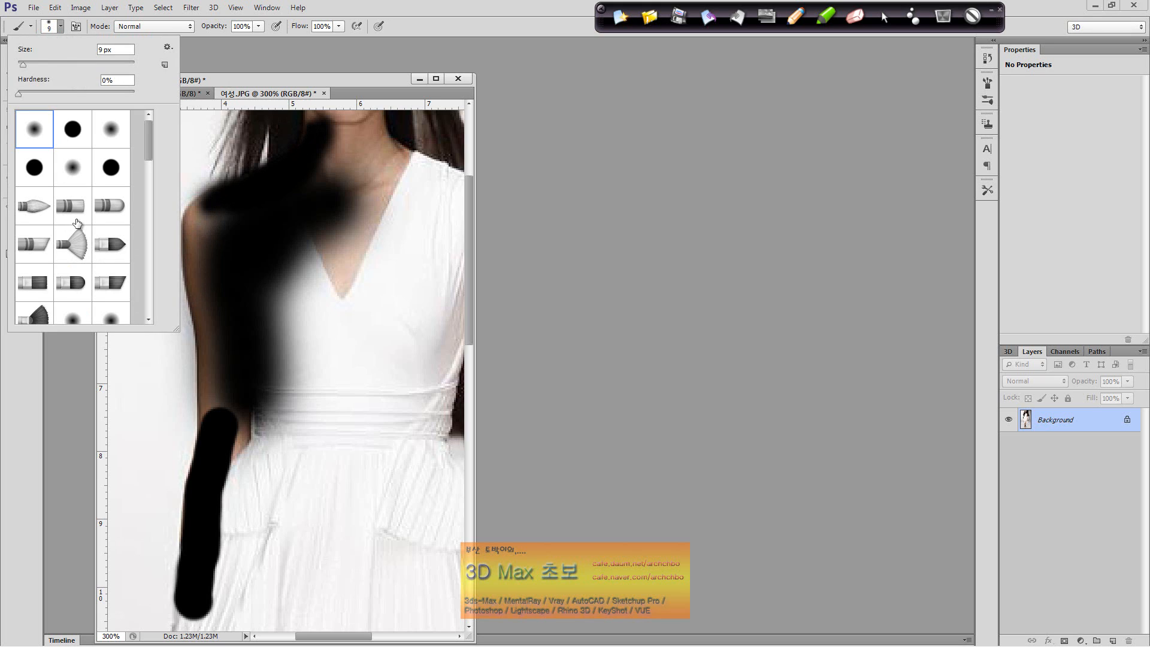
scroll(77, 223, down, 3)
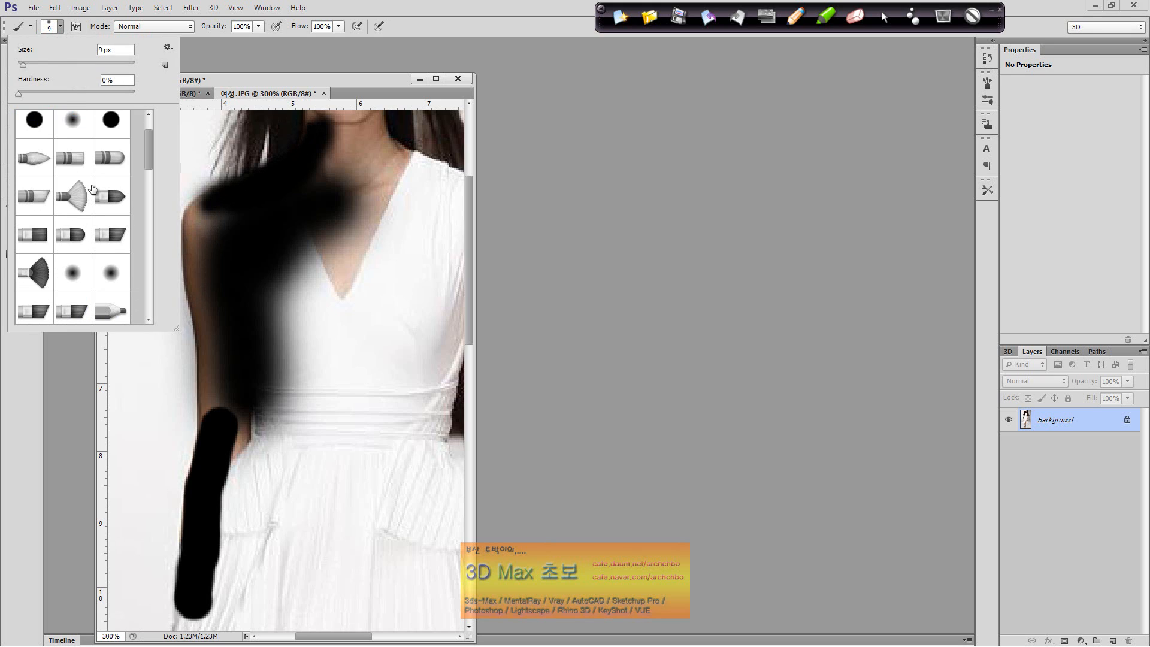
click(42, 159)
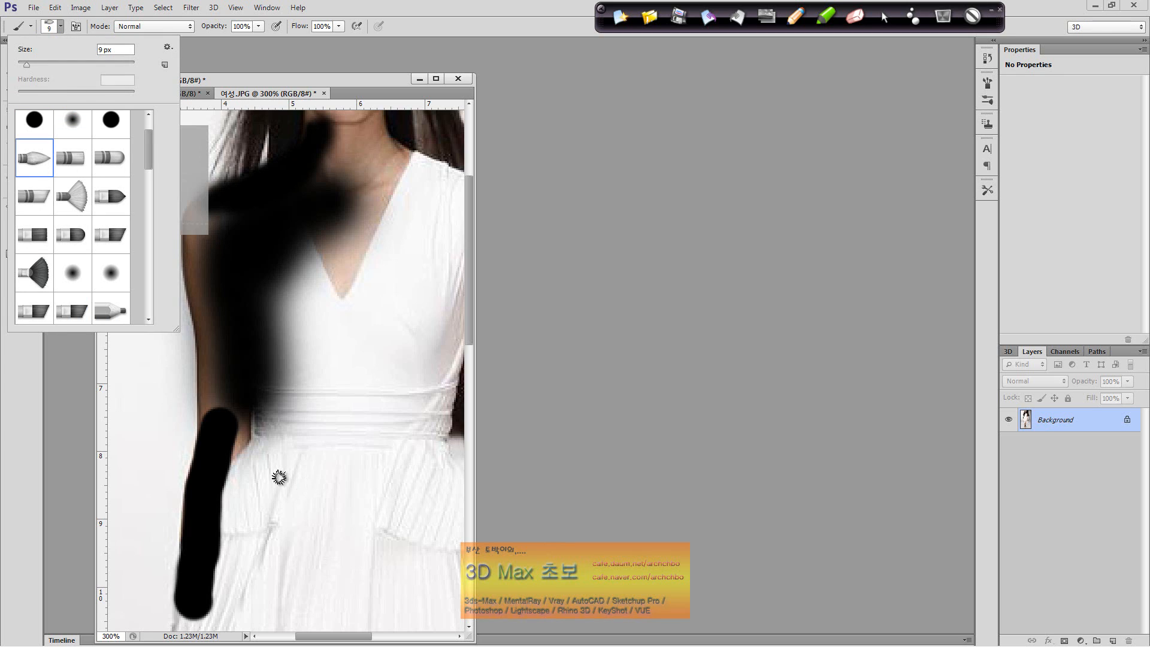
drag(275, 477, 376, 411)
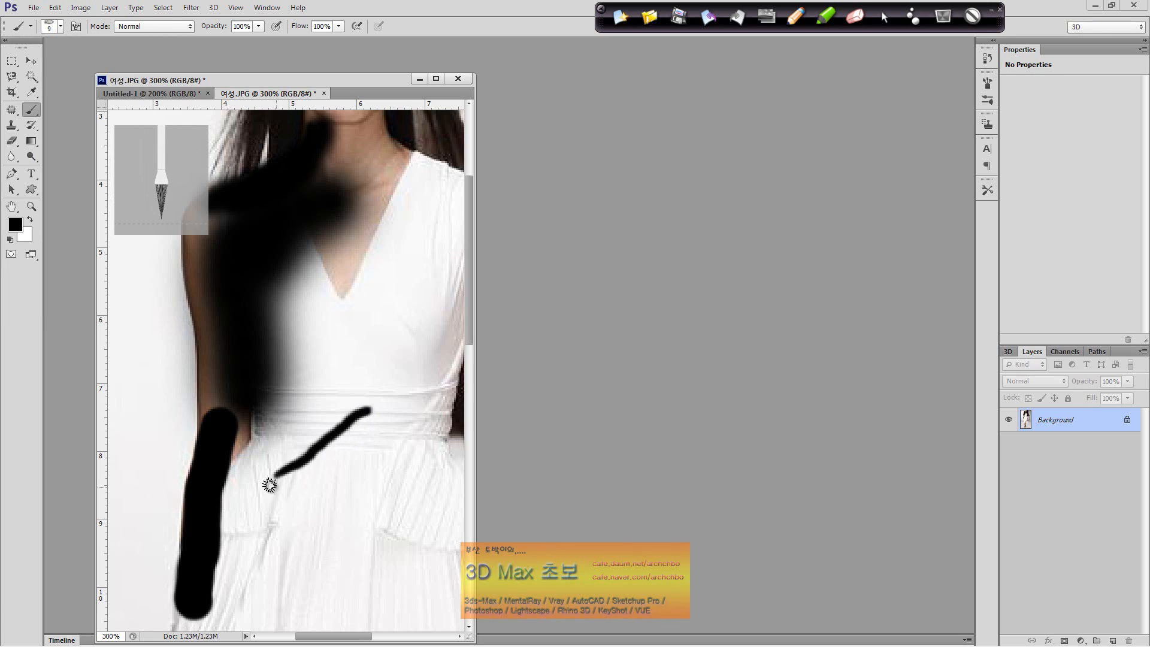
Choose the blunt round bristle brush and paint a diagonal stroke below the first bristle stroke on the skirt.
click(57, 28)
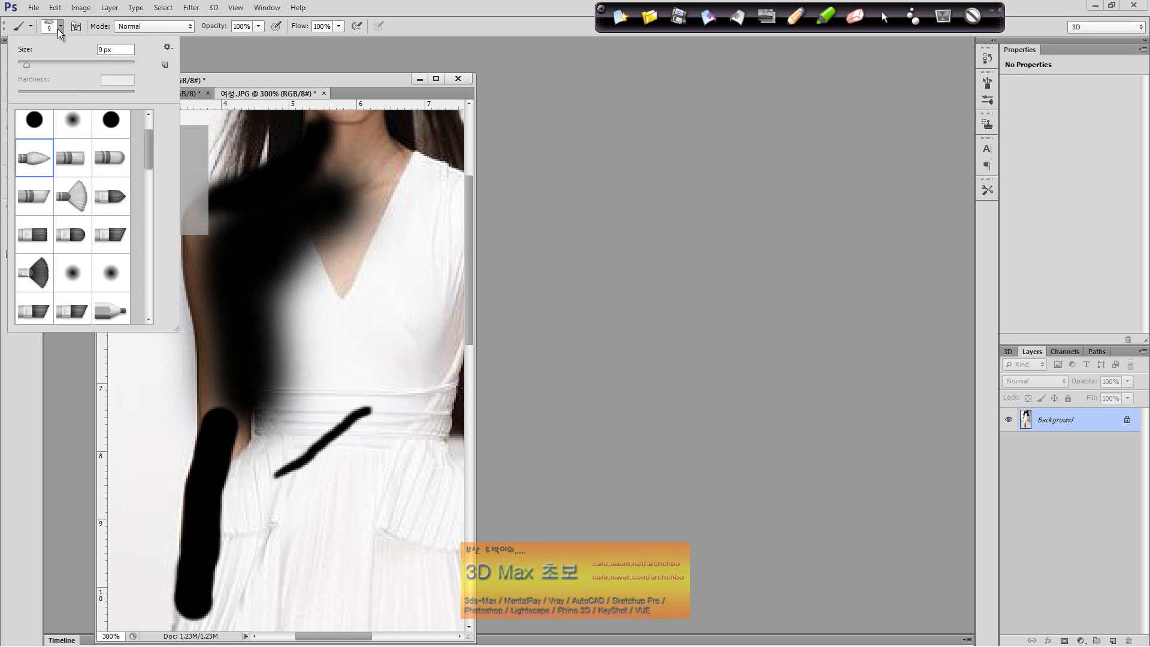
click(86, 161)
click(290, 524)
drag(266, 512, 393, 459)
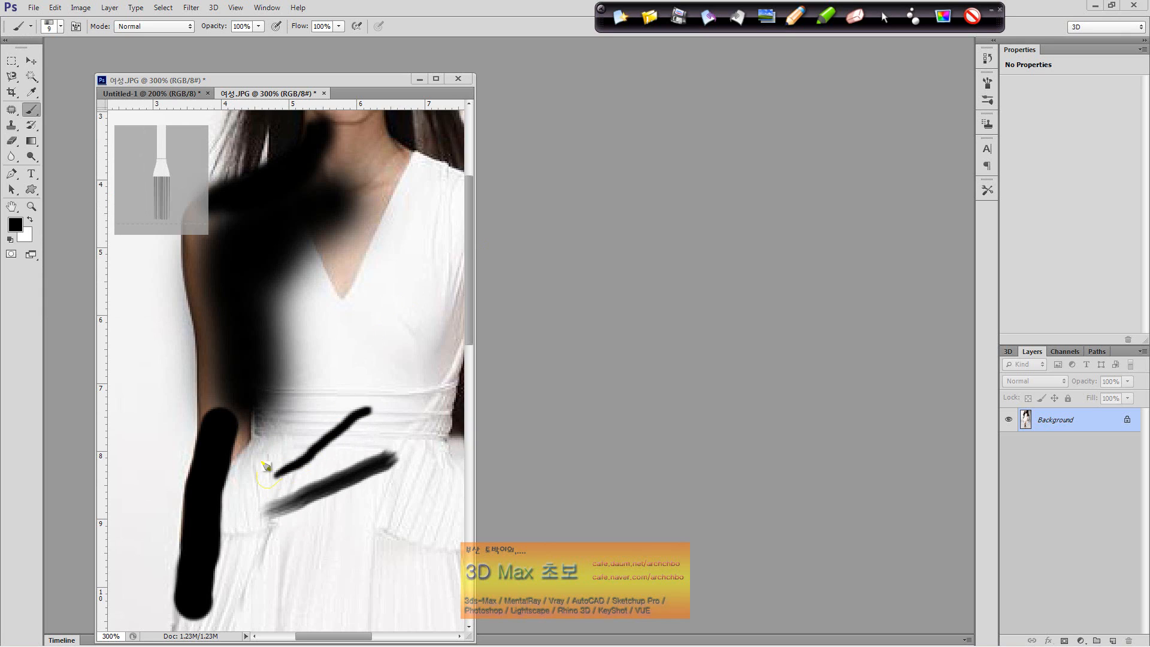
Set the screen annotation pen to blue and circle the starting ends of the two diagonal bristle strokes.
click(945, 21)
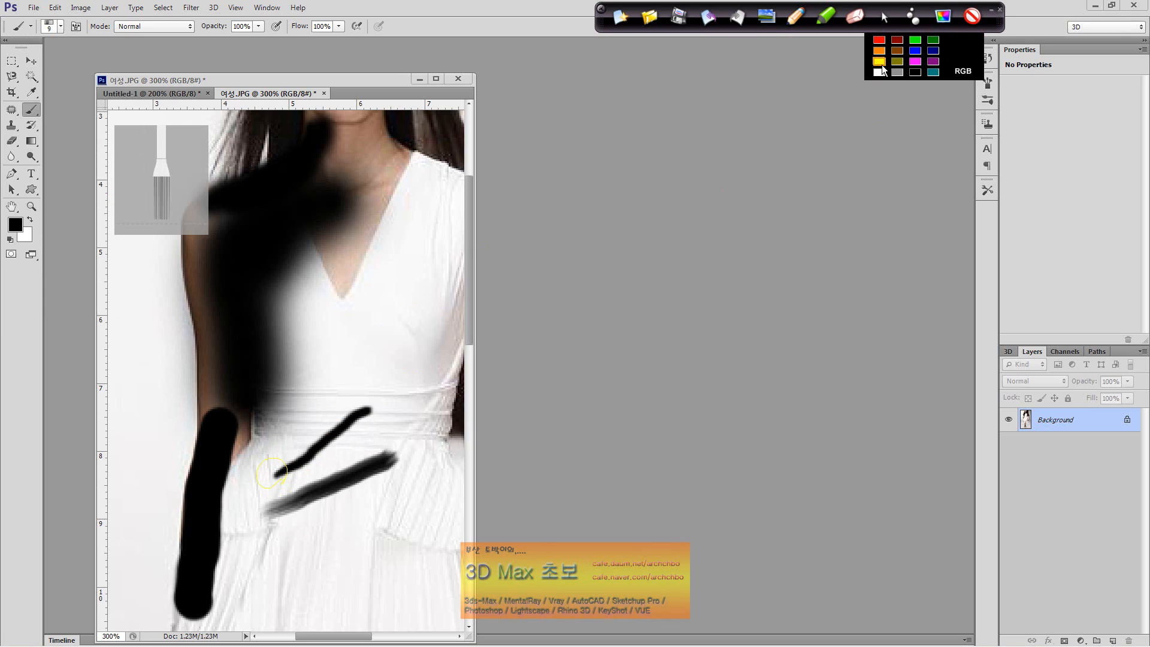
click(915, 51)
mouse_move(279, 491)
mouse_down()
mouse_move(281, 455)
mouse_move(285, 486)
mouse_up()
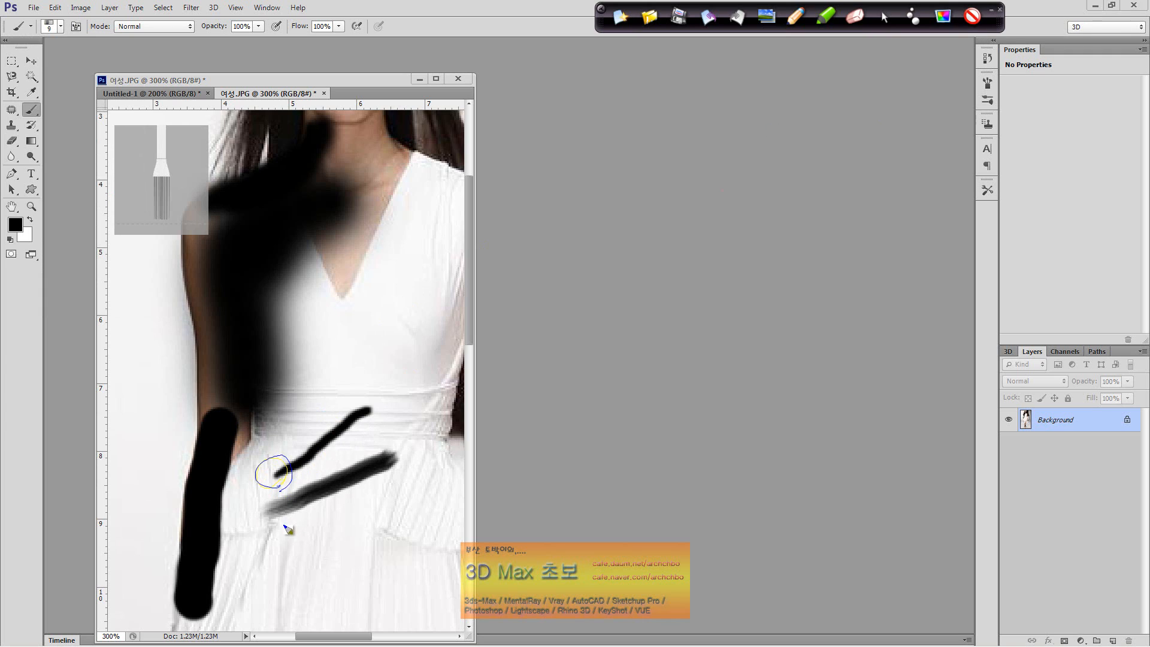
mouse_move(285, 526)
mouse_down()
mouse_move(267, 509)
mouse_move(269, 522)
mouse_up()
mouse_move(355, 507)
mouse_down()
mouse_move(330, 536)
mouse_move(367, 524)
mouse_move(356, 506)
mouse_up()
click(892, 24)
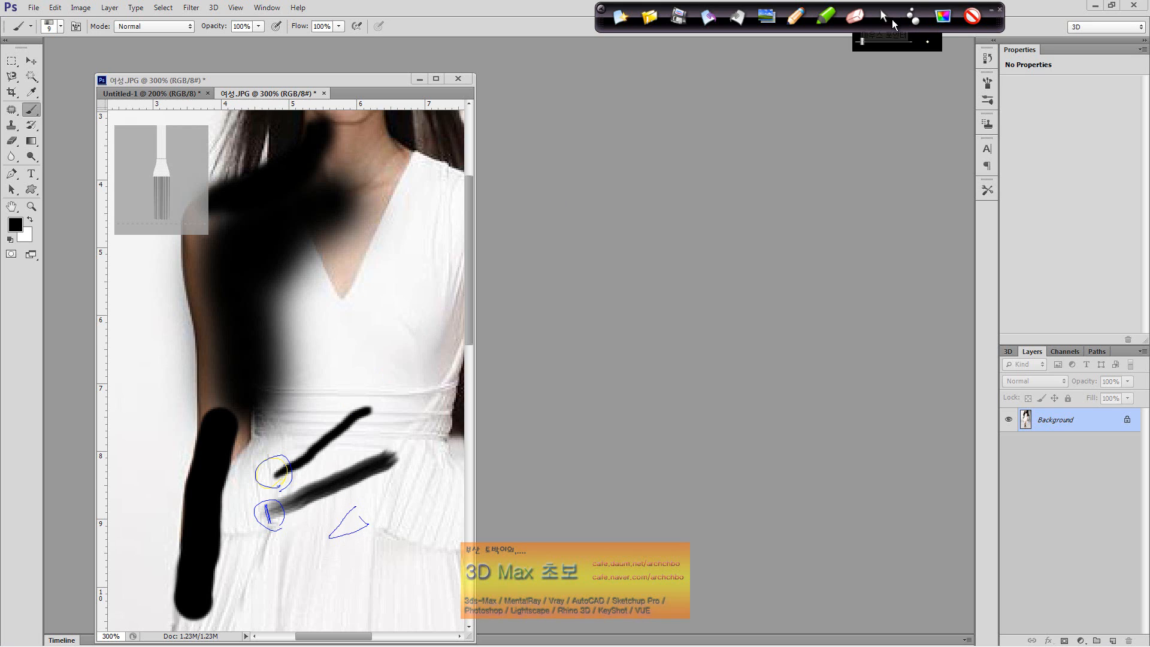
Choose the curved round bristle brush and paint a slightly rising stroke about 1.2 cm long on the dress's bodice.
click(60, 27)
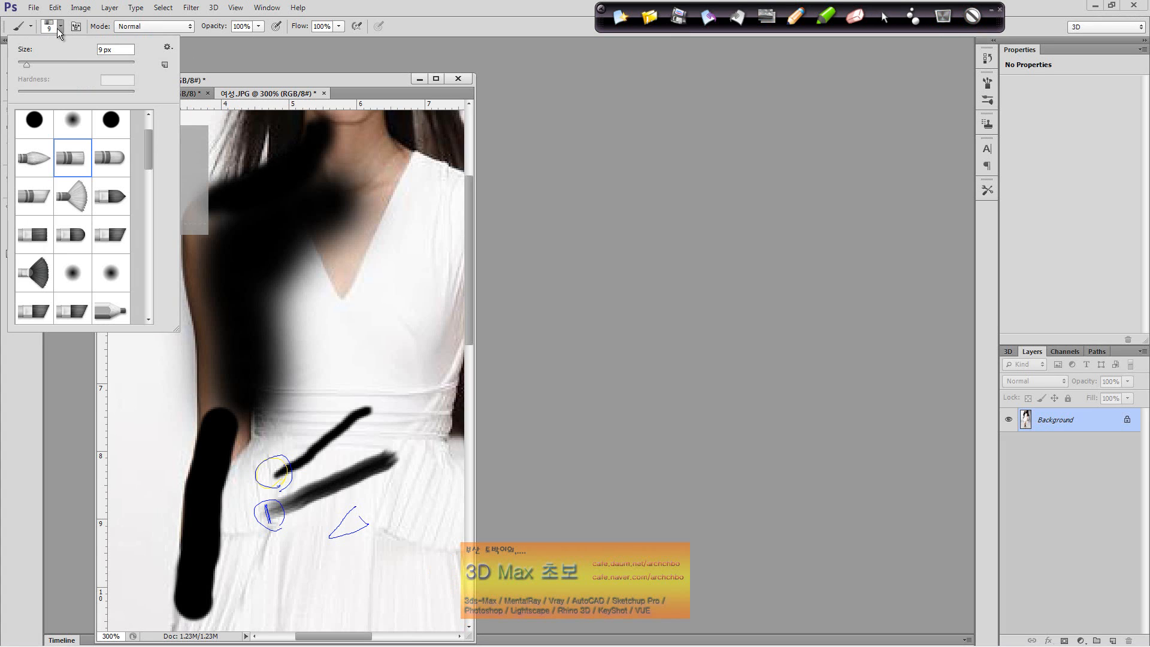
click(113, 167)
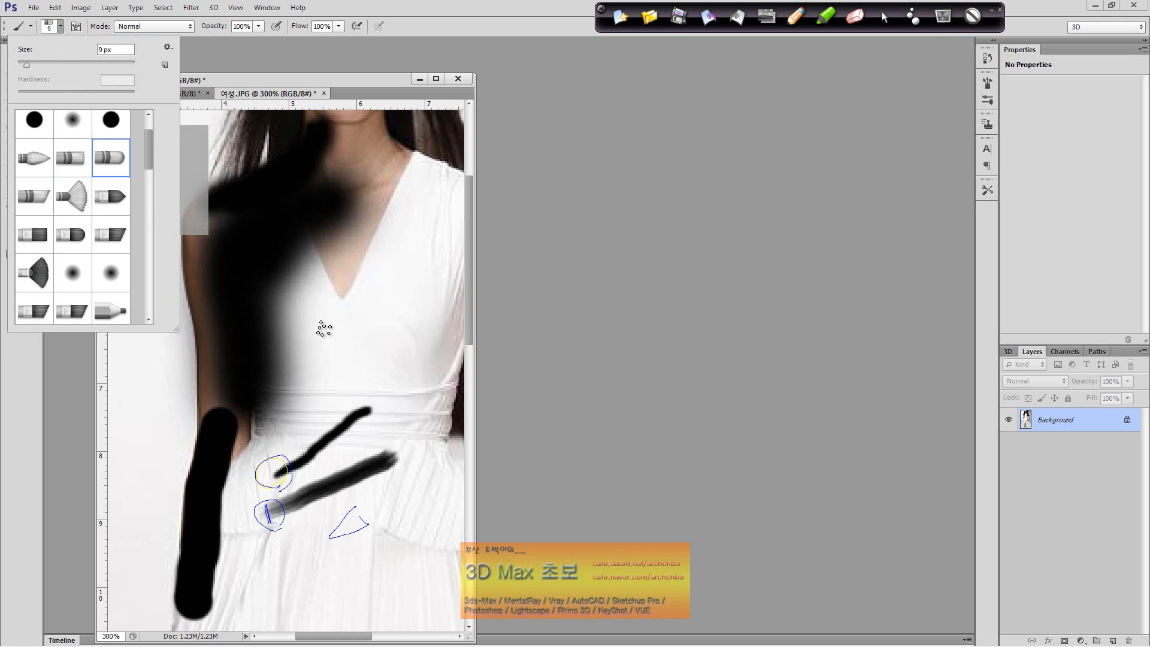
click(306, 337)
drag(297, 341, 378, 324)
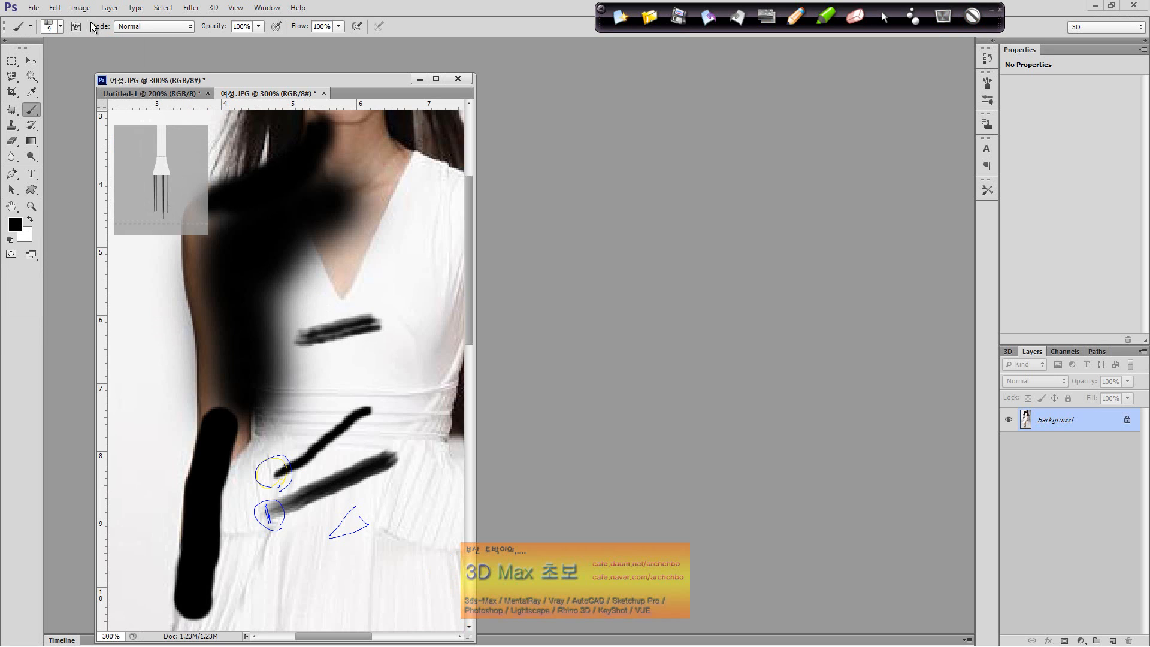
Choose the angled round bristle brush and paint a horizontal stroke about 1.2 cm long just above the dress's waistband.
click(60, 27)
click(42, 204)
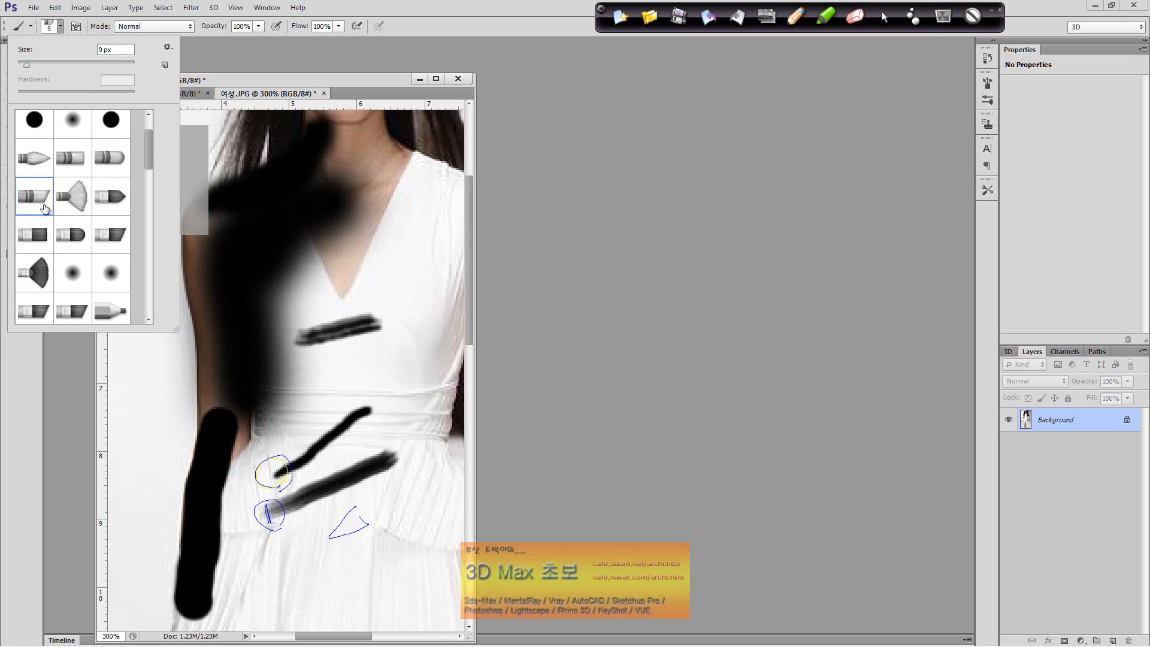
click(315, 375)
drag(315, 375, 399, 377)
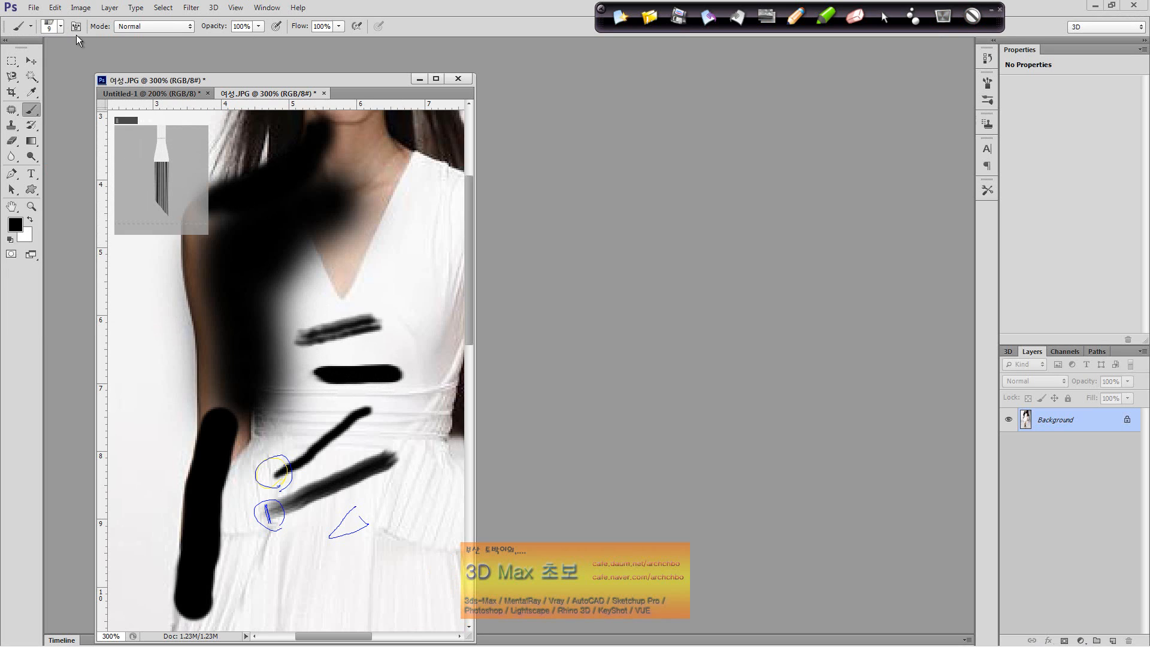
Choose the flat fan bristle brush and paint a horizontal stroke about 2 cm long across the lower skirt.
click(61, 26)
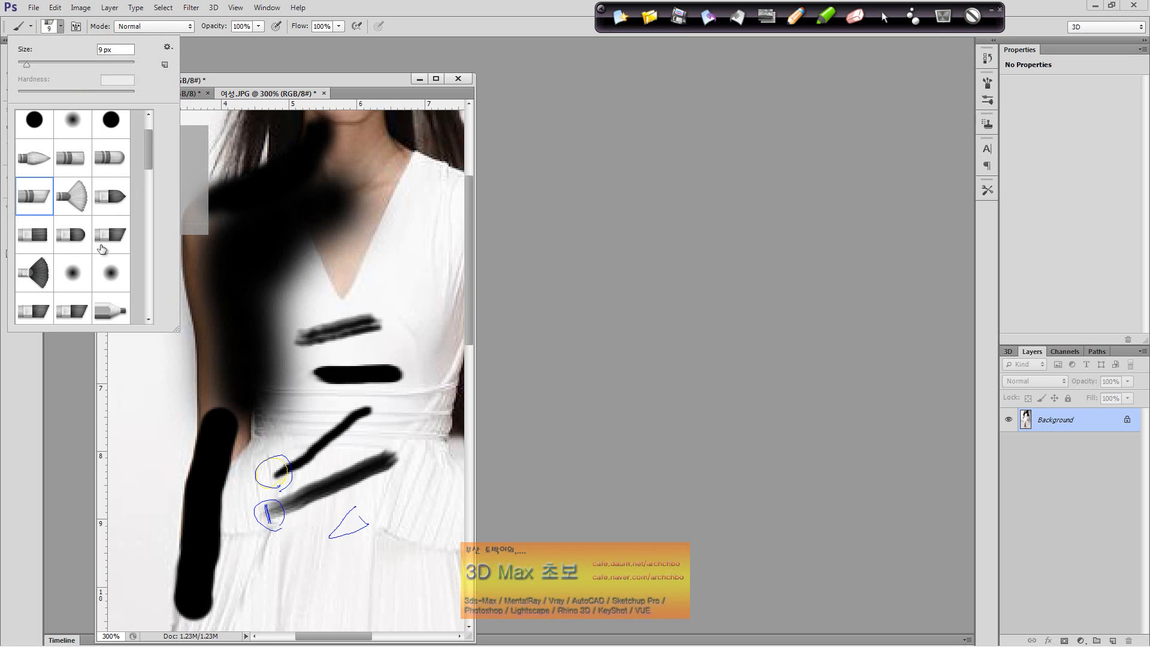
click(34, 272)
click(263, 569)
drag(261, 569, 404, 568)
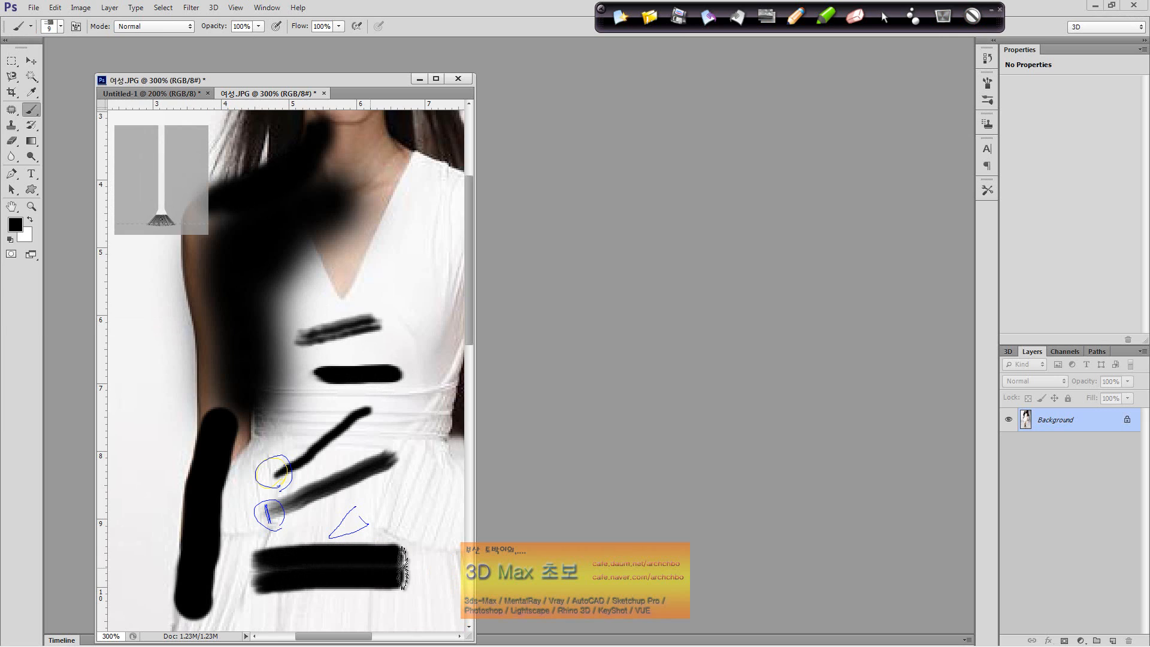
Choose the 25 px textured brush preset and paint a horizontal stroke about 2.5 cm long across the upper bodice.
click(61, 27)
scroll(108, 266, down, 5)
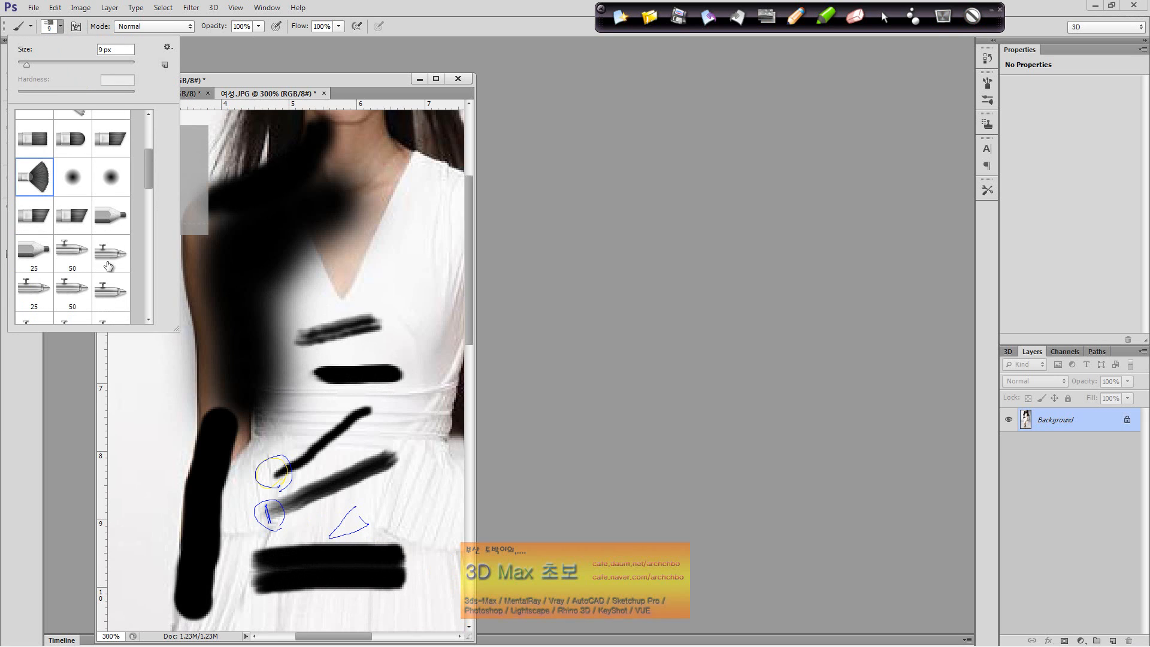
click(34, 252)
drag(302, 268, 436, 271)
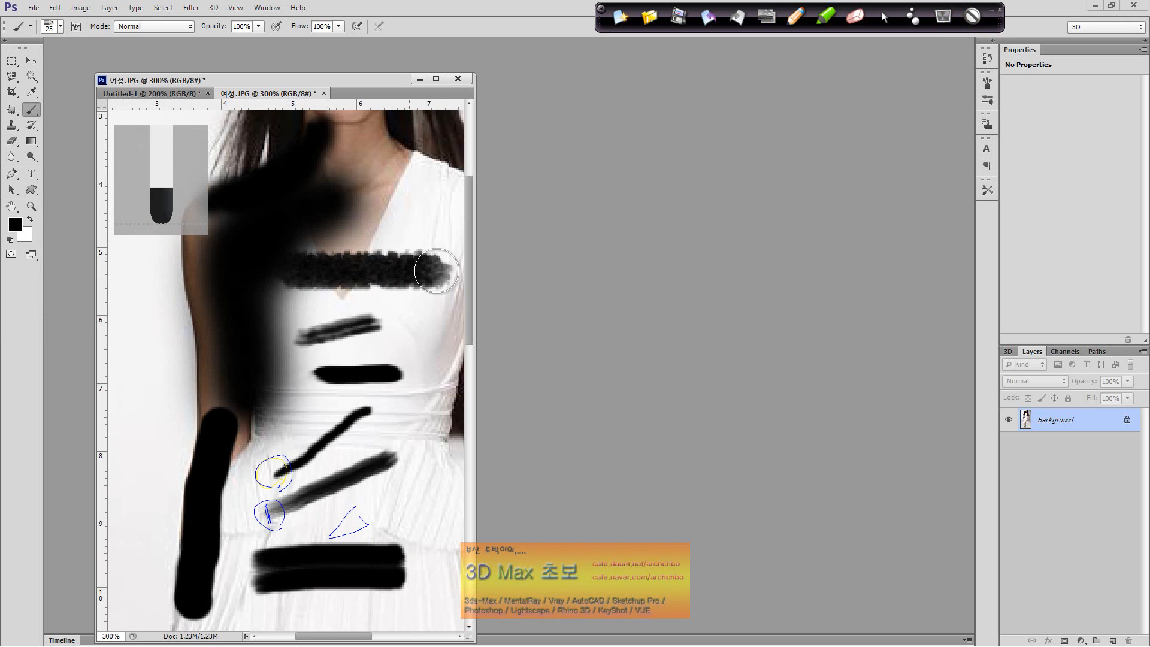
Choose the 45 px blotchy brush preset and stamp it once on the upper bodice and three times down the waist and skirt.
click(61, 27)
scroll(124, 211, down, 2)
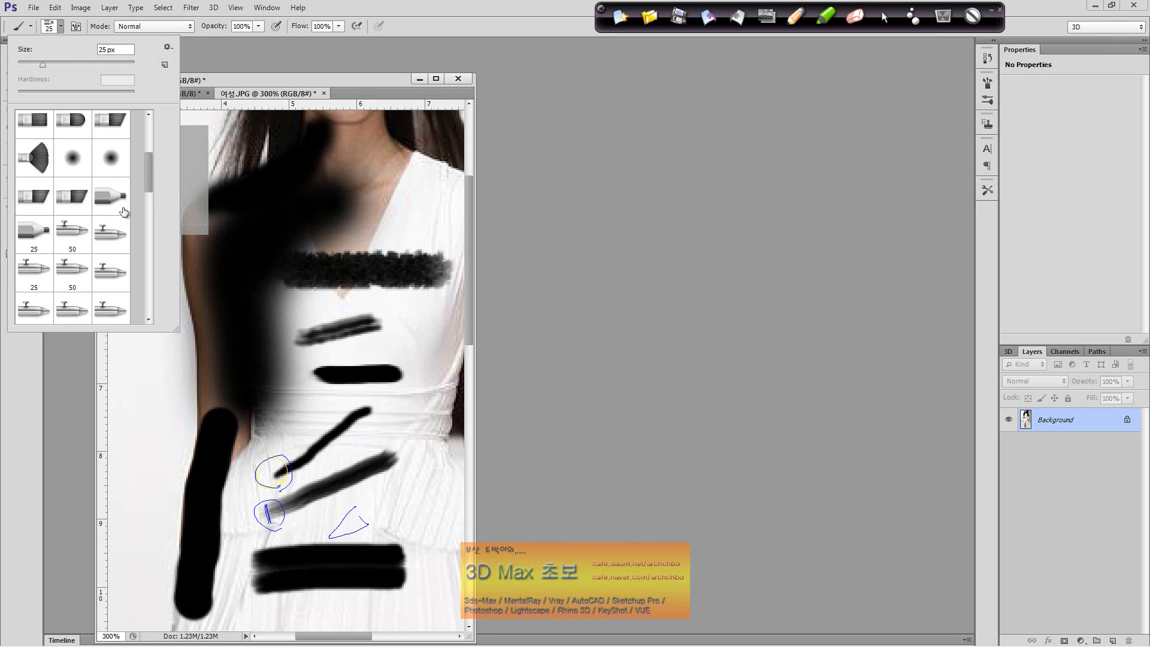
scroll(124, 211, down, 6)
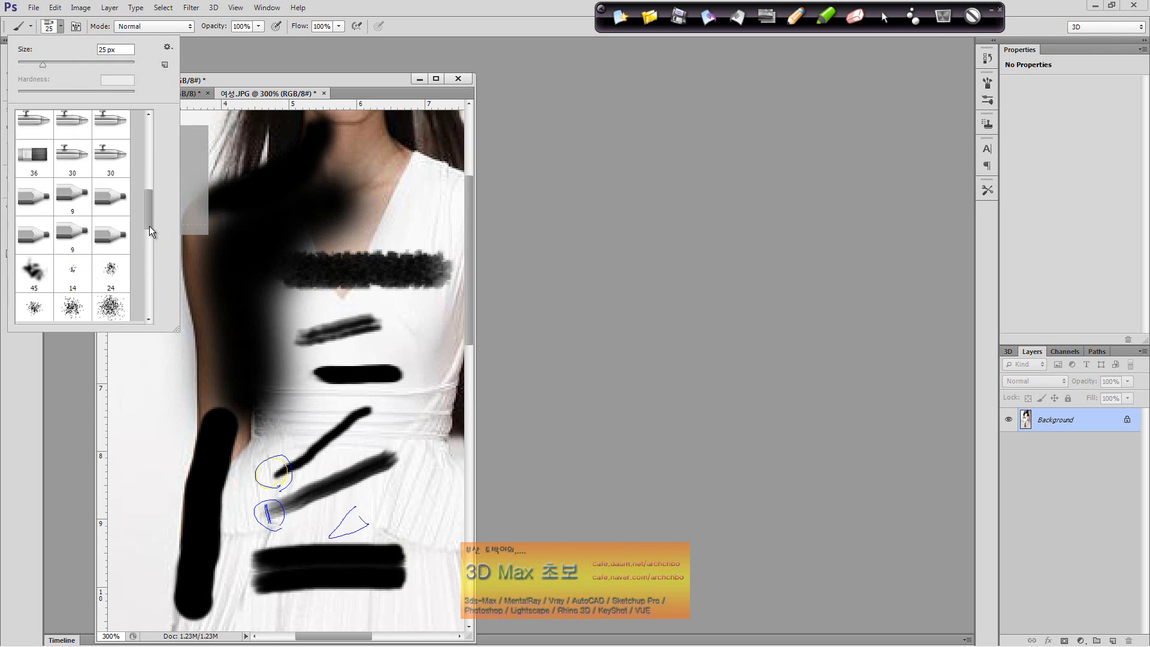
drag(149, 225, 151, 235)
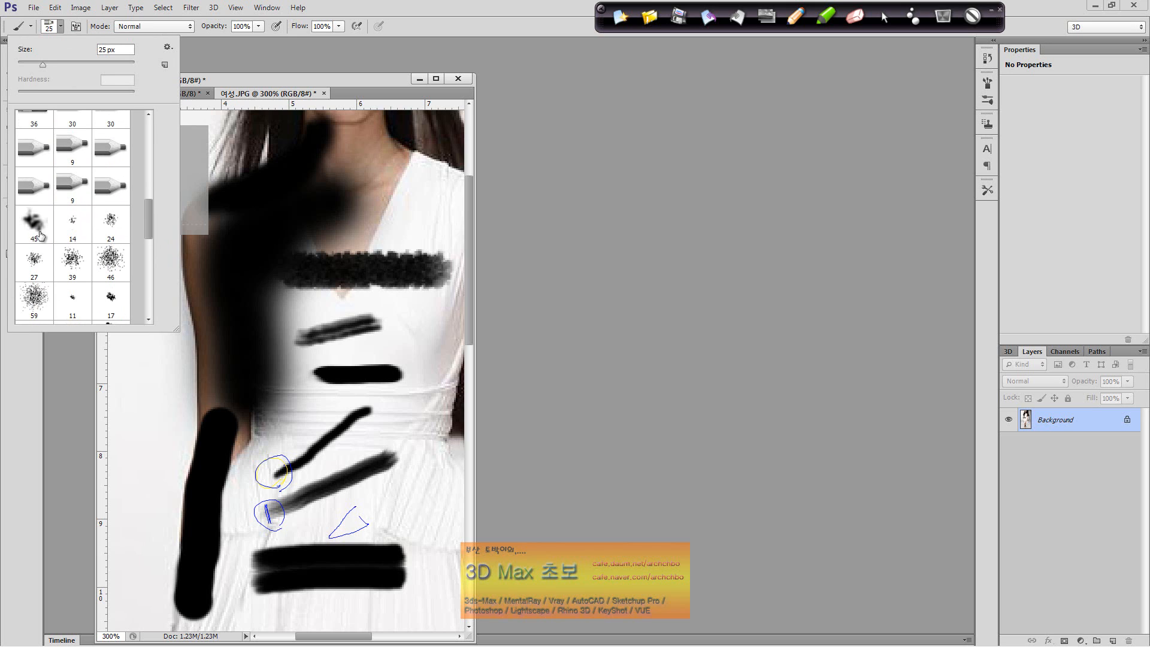
click(36, 225)
click(413, 210)
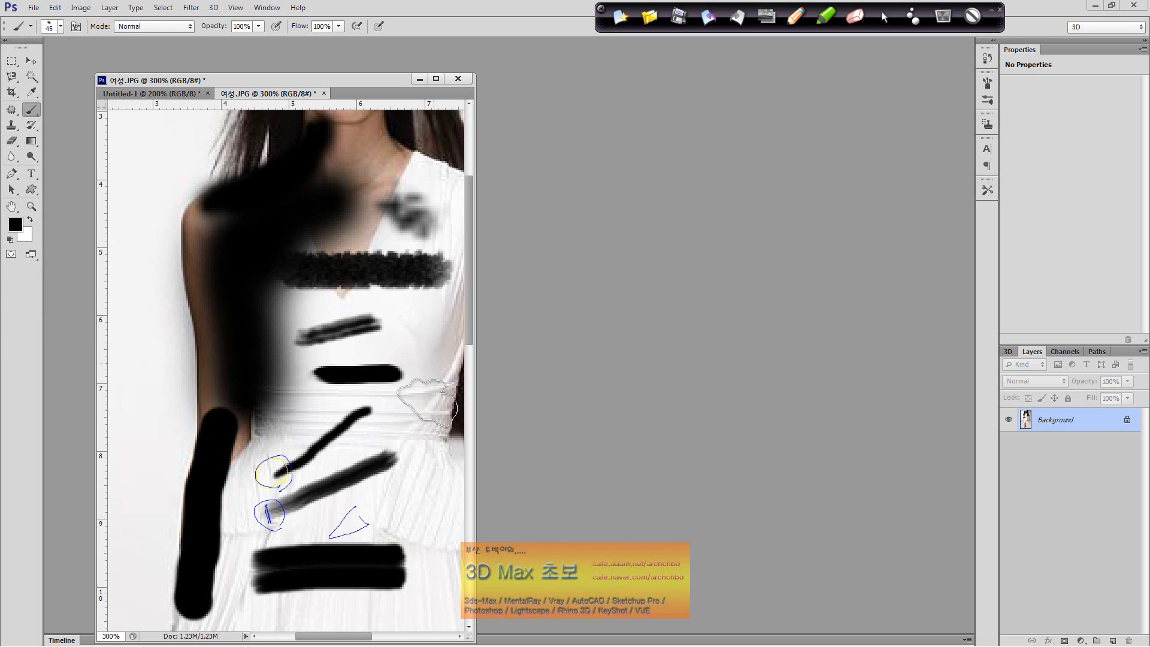
drag(426, 402, 424, 511)
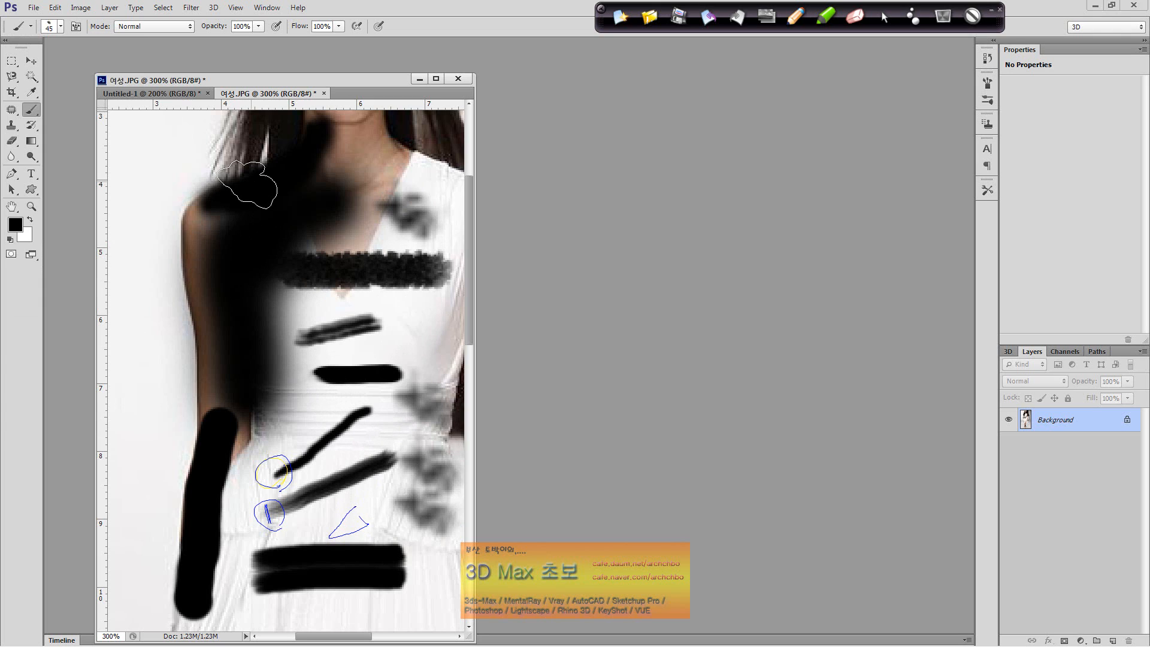
Replace the current brush presets with the Assorted Brushes set.
click(60, 28)
scroll(156, 240, down, 2)
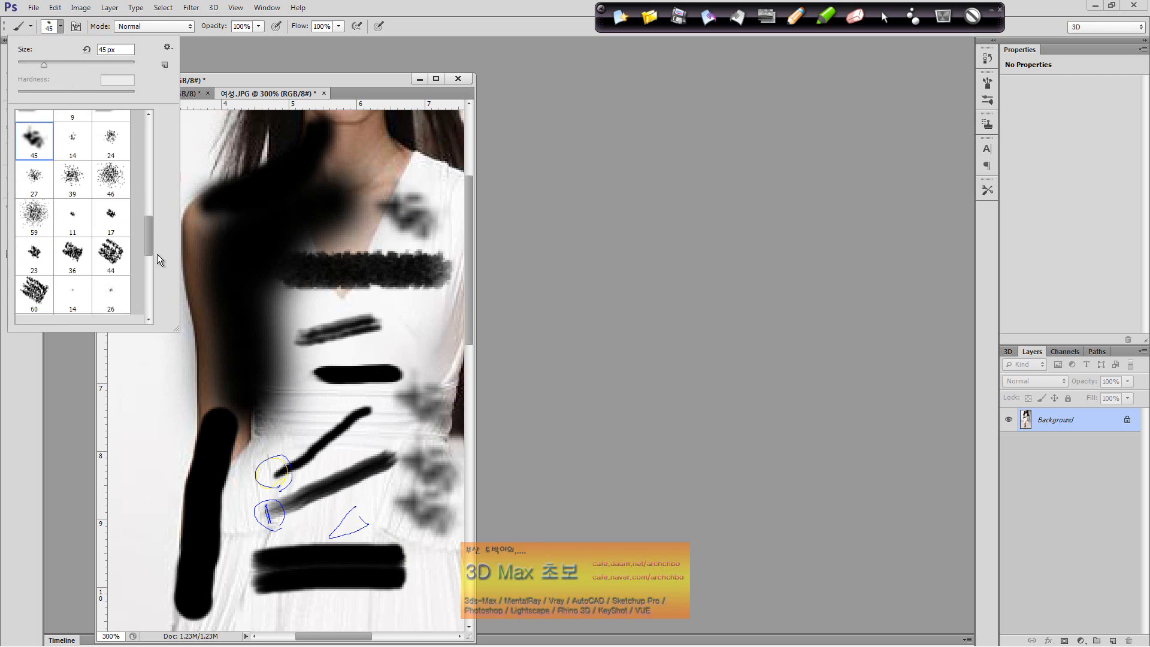
scroll(158, 270, up, 15)
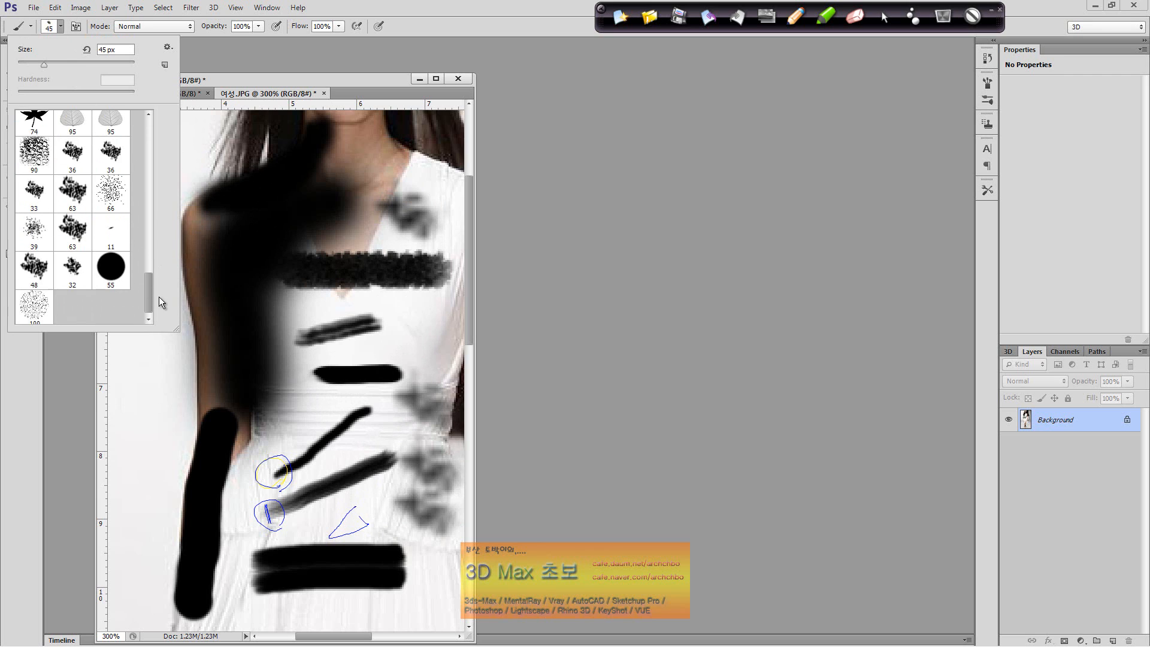
click(170, 47)
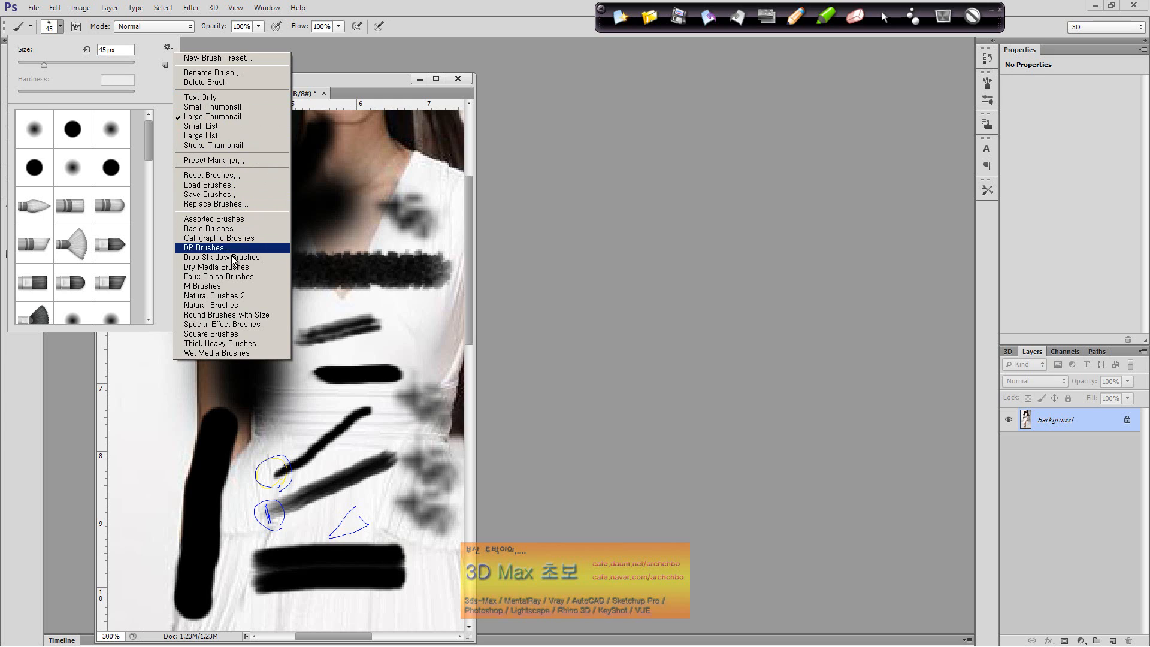
click(238, 220)
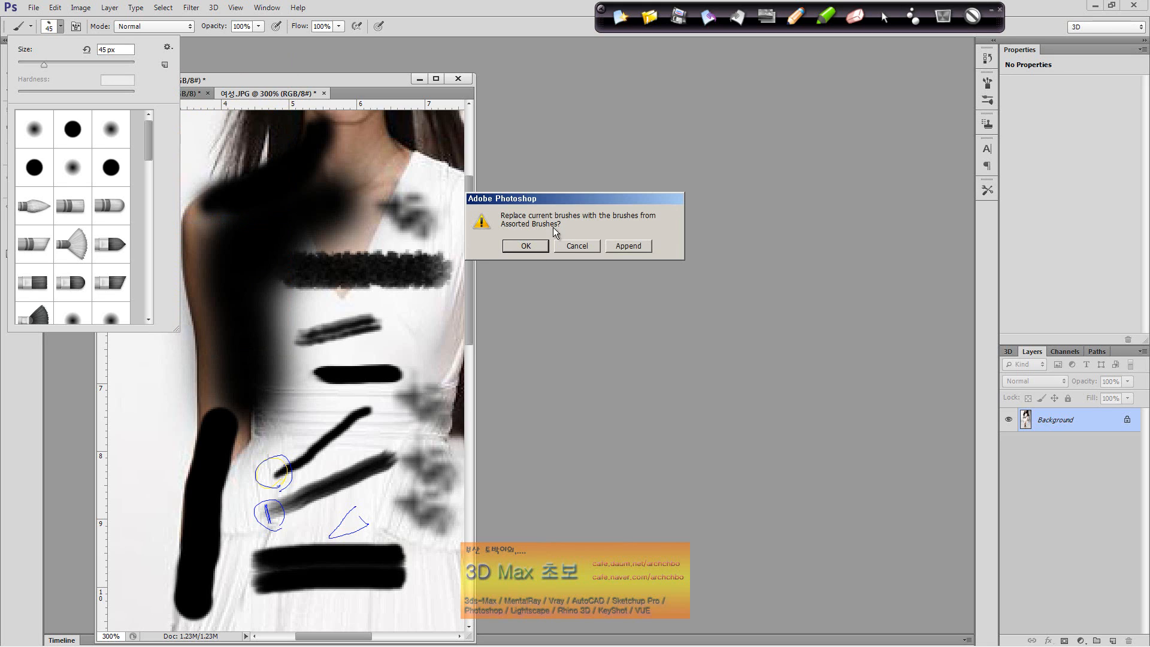
click(512, 248)
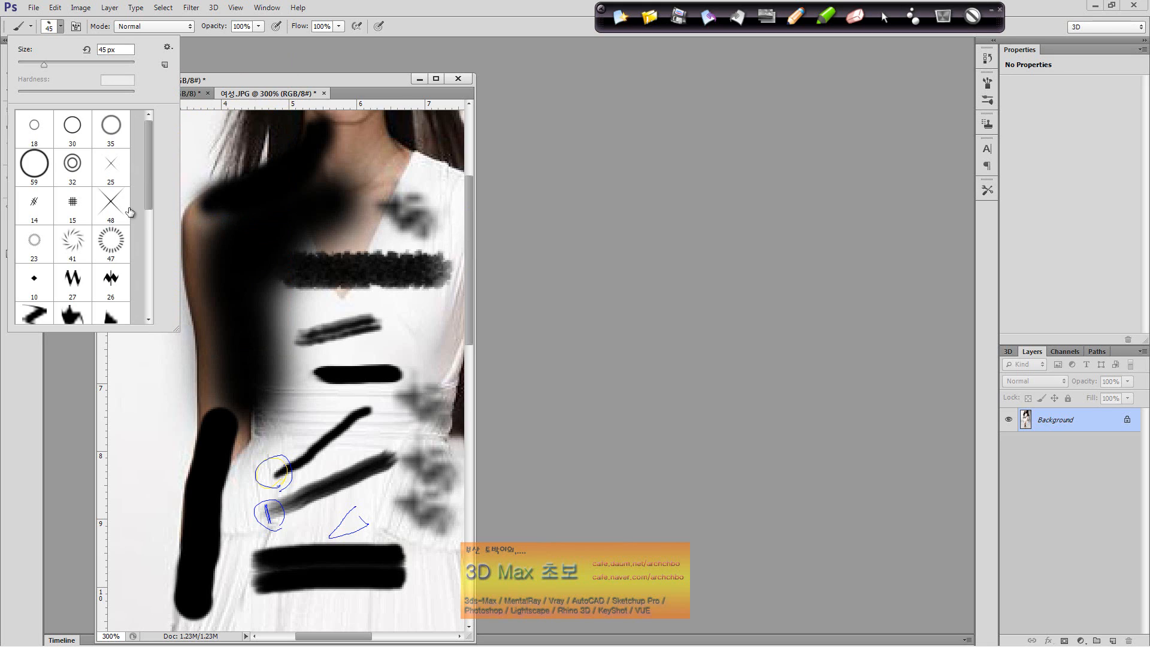
Choose the 48 px crossed-lines brush and stamp six separate crosses across the upper and lower skirt.
drag(150, 186, 147, 219)
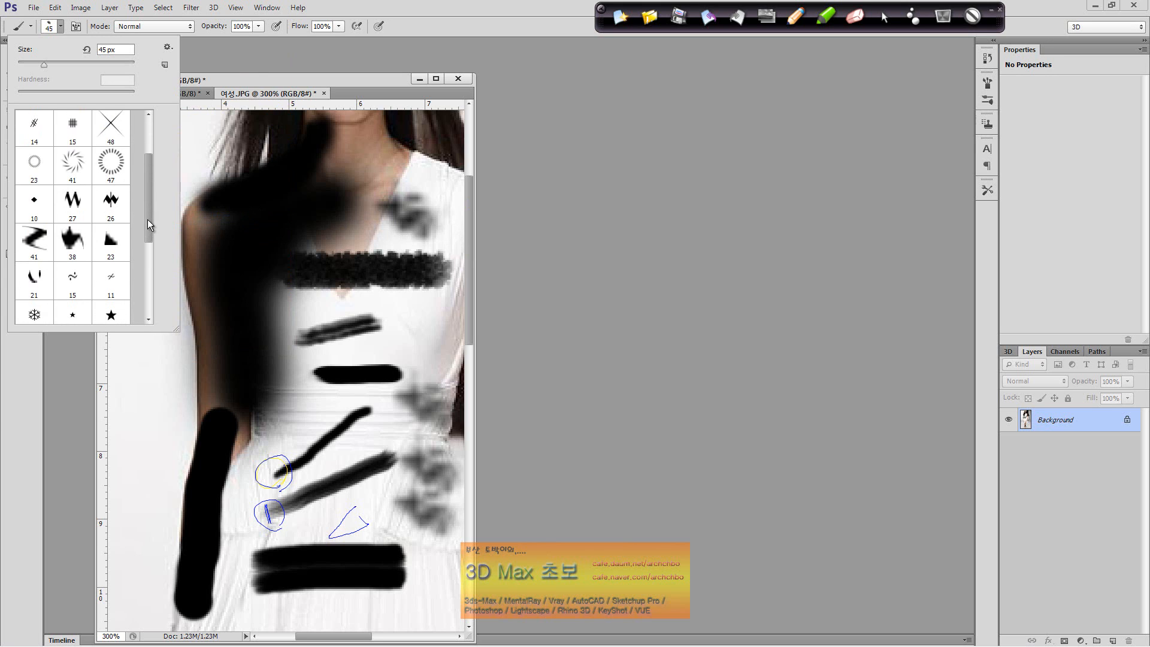
click(110, 129)
click(389, 524)
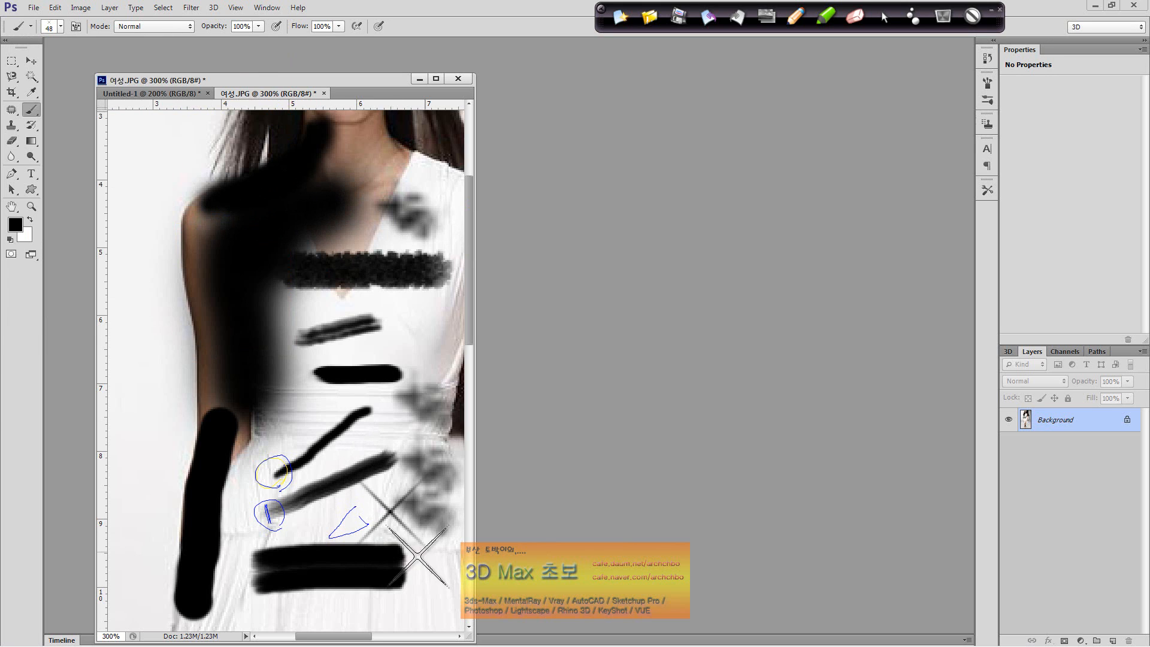
scroll(383, 527, down, 3)
click(368, 539)
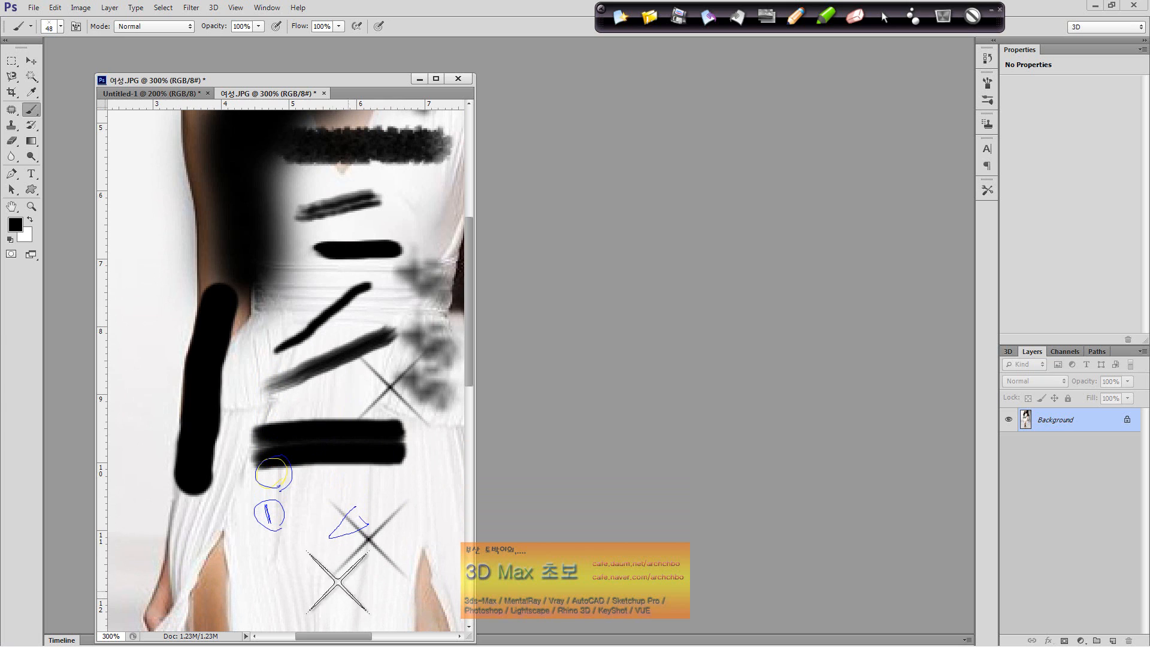
click(301, 564)
click(245, 547)
click(322, 511)
click(381, 505)
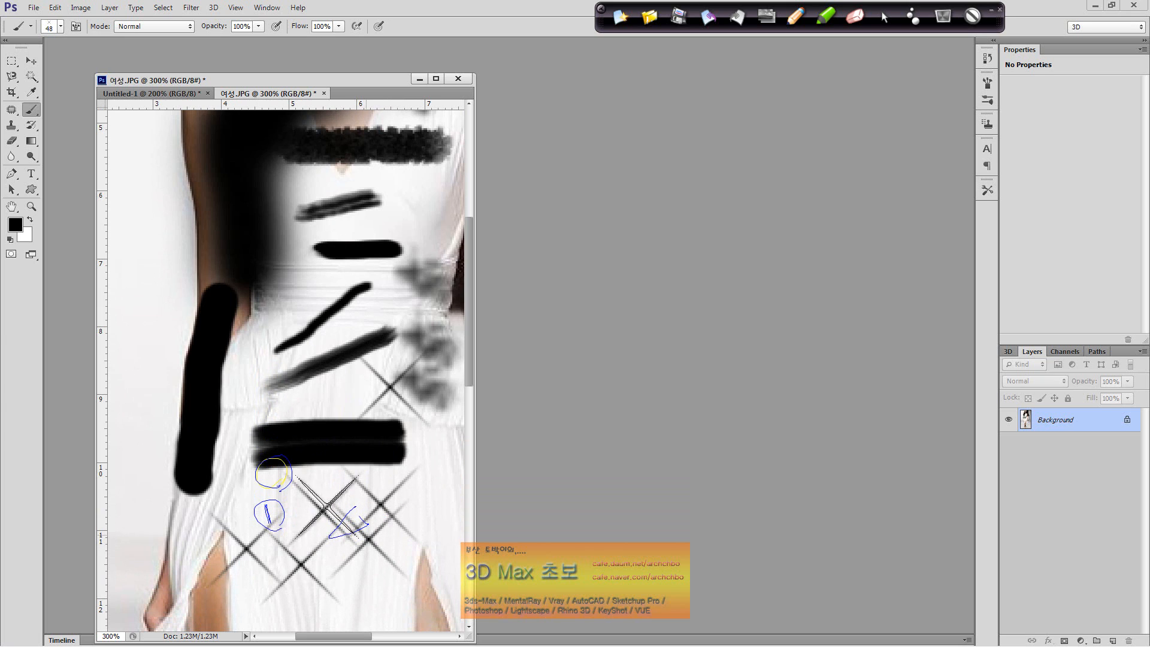
Choose the 27 px zigzag brush, stamp three marks on the upper skirt and paint a rising stroke about 4 cm long across it.
click(60, 27)
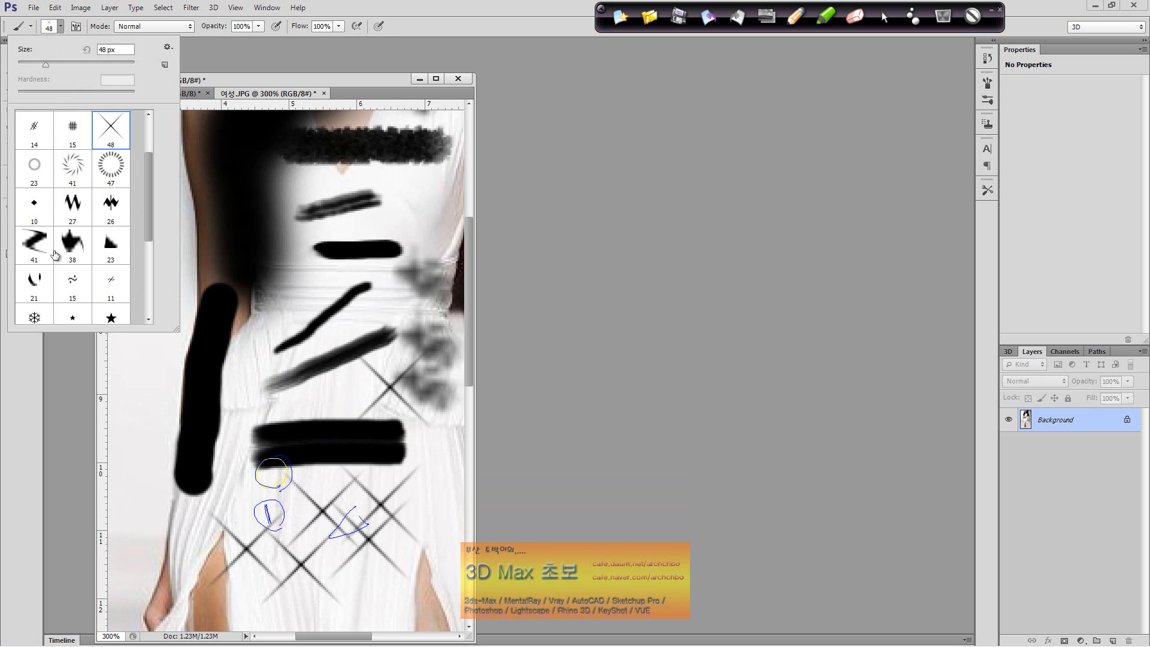
click(79, 209)
click(302, 409)
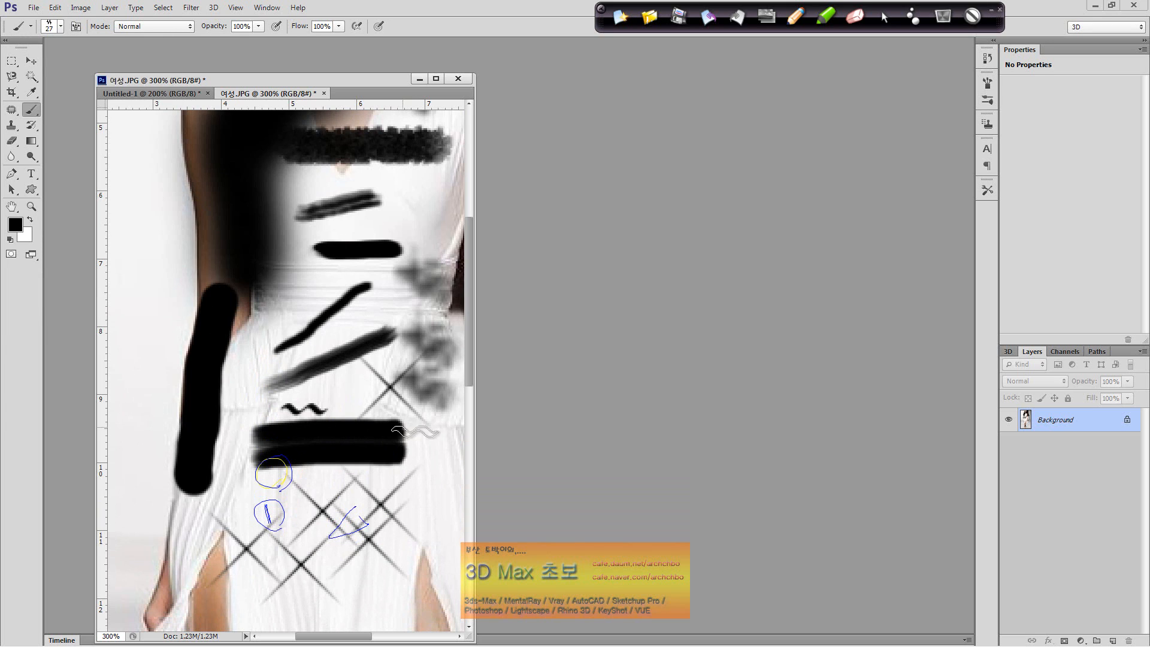
click(368, 389)
click(415, 409)
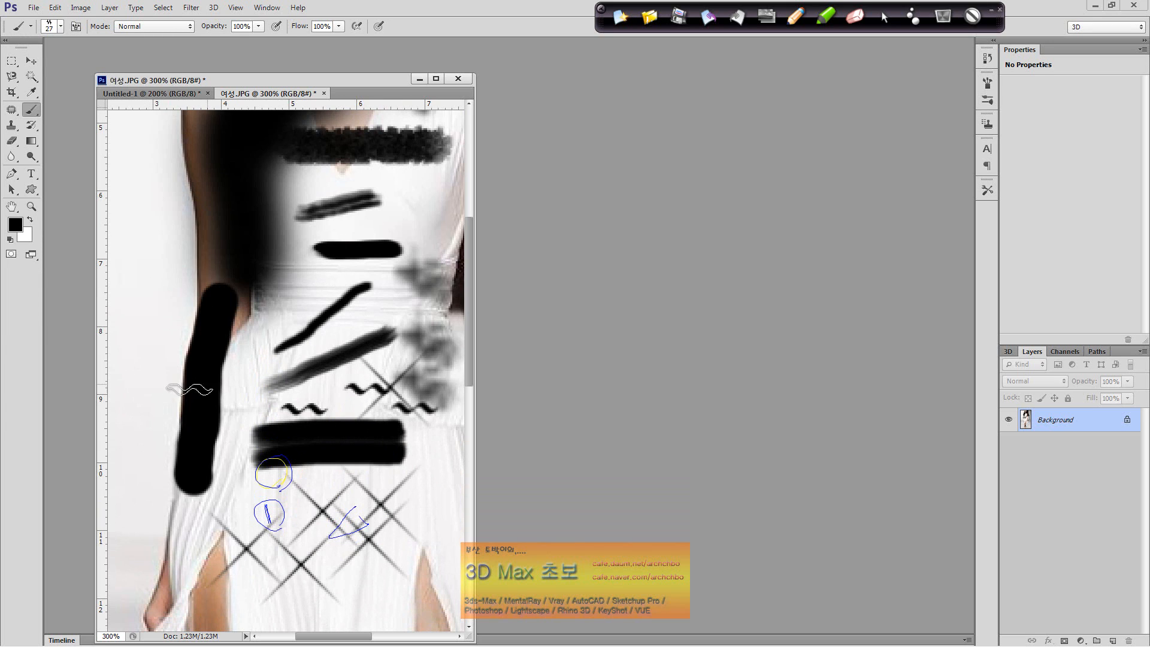
drag(153, 417, 389, 373)
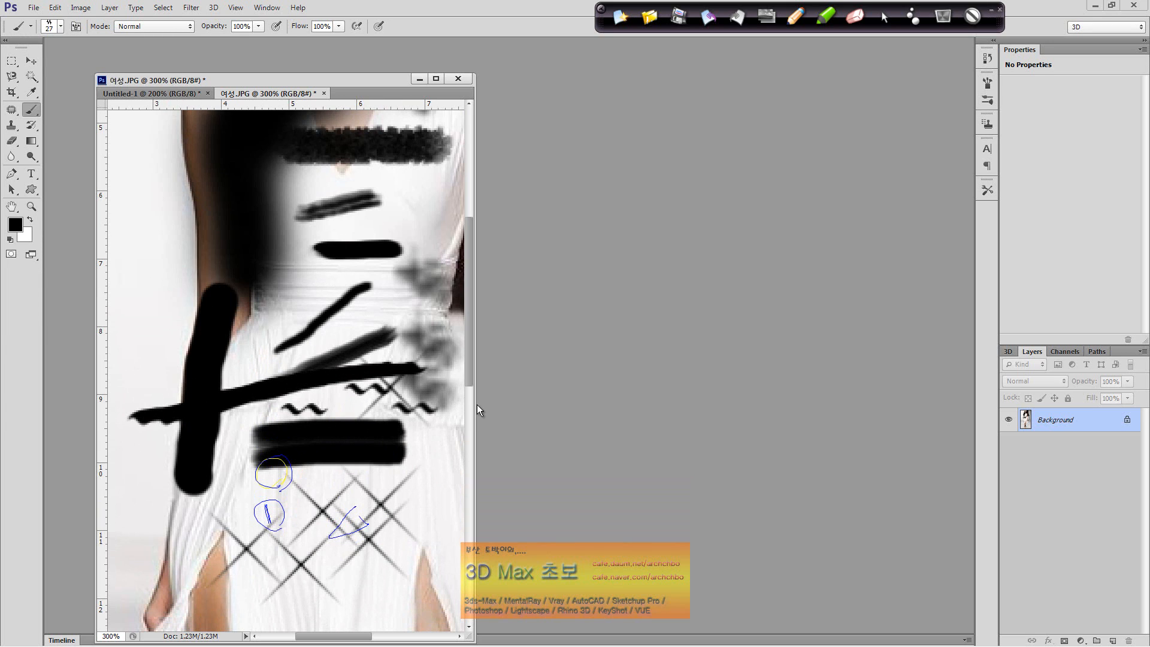
Widen the photo's window and paint a single zigzag mark, a broken row and a solid rising stroke about 3 cm long across the forearm.
drag(475, 401, 760, 407)
click(500, 467)
drag(533, 444, 694, 413)
drag(497, 533, 704, 466)
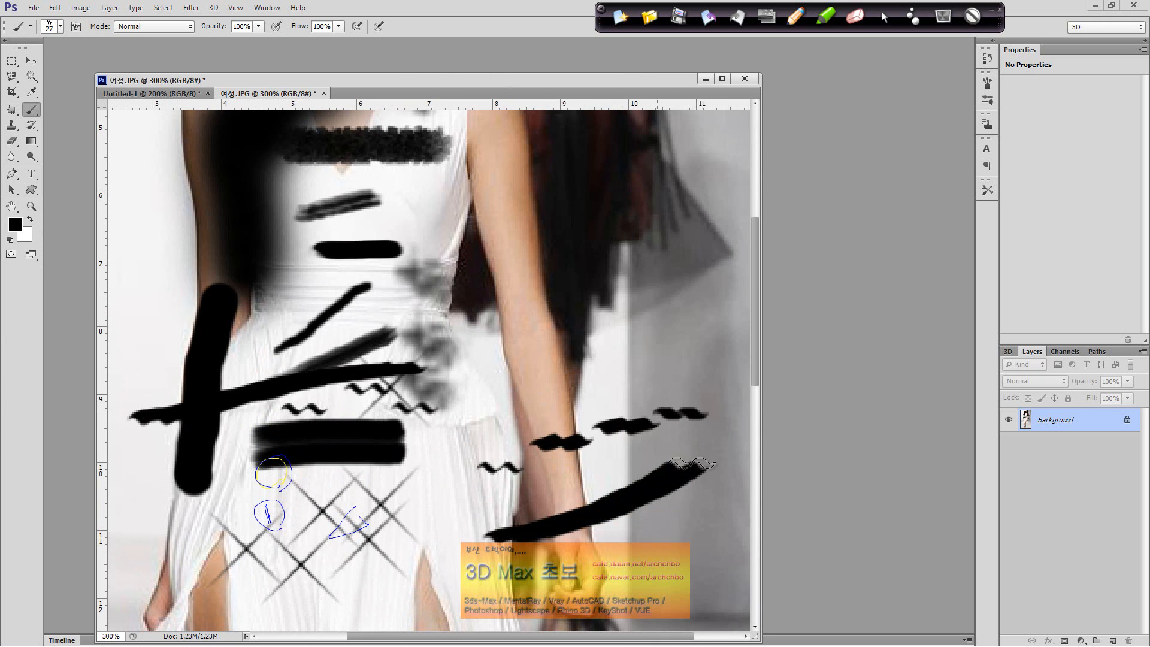
Choose the 49 px starburst brush and stamp it once on the grey background beside the forearm.
click(62, 28)
scroll(126, 244, down, 4)
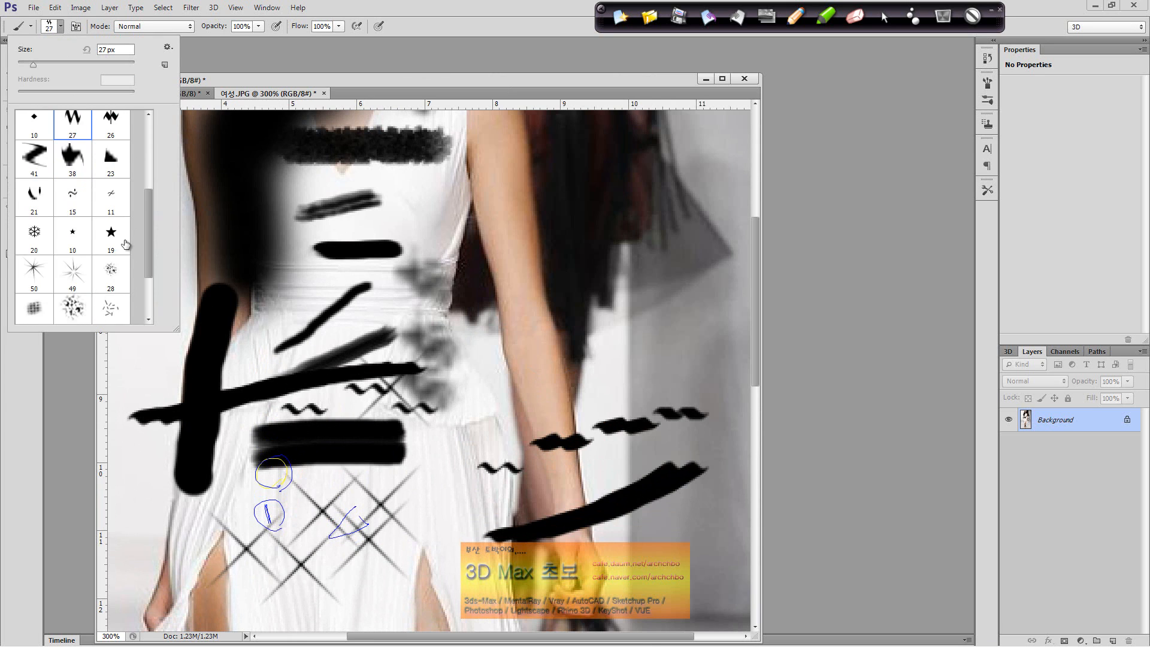
scroll(126, 243, down, 2)
click(72, 207)
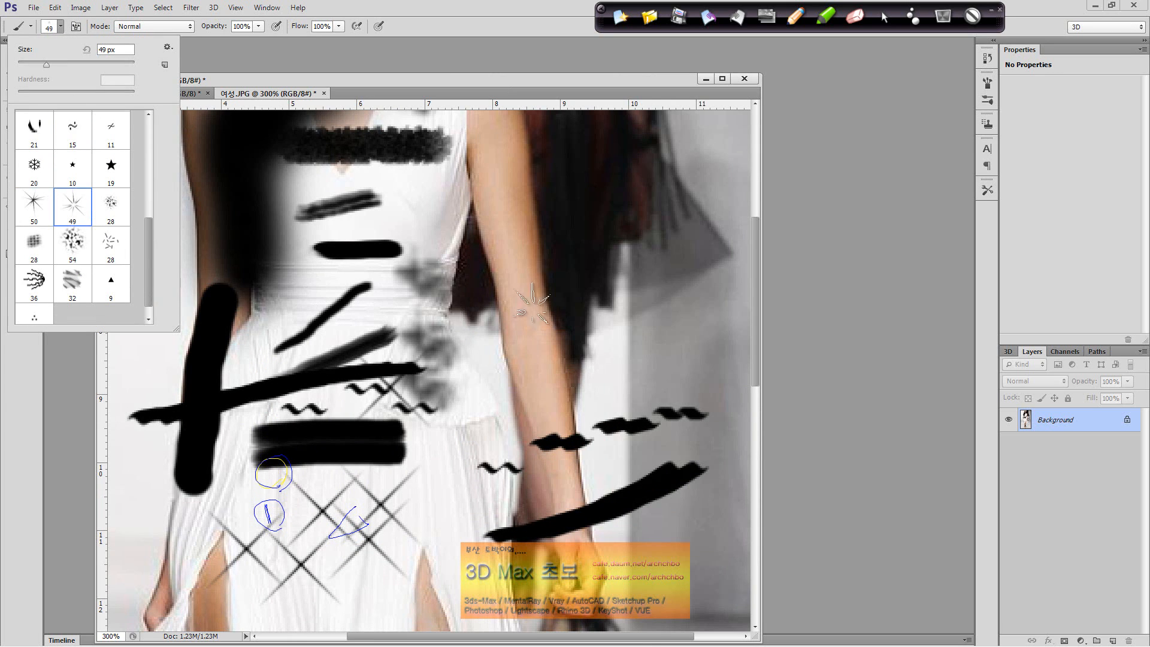
click(629, 347)
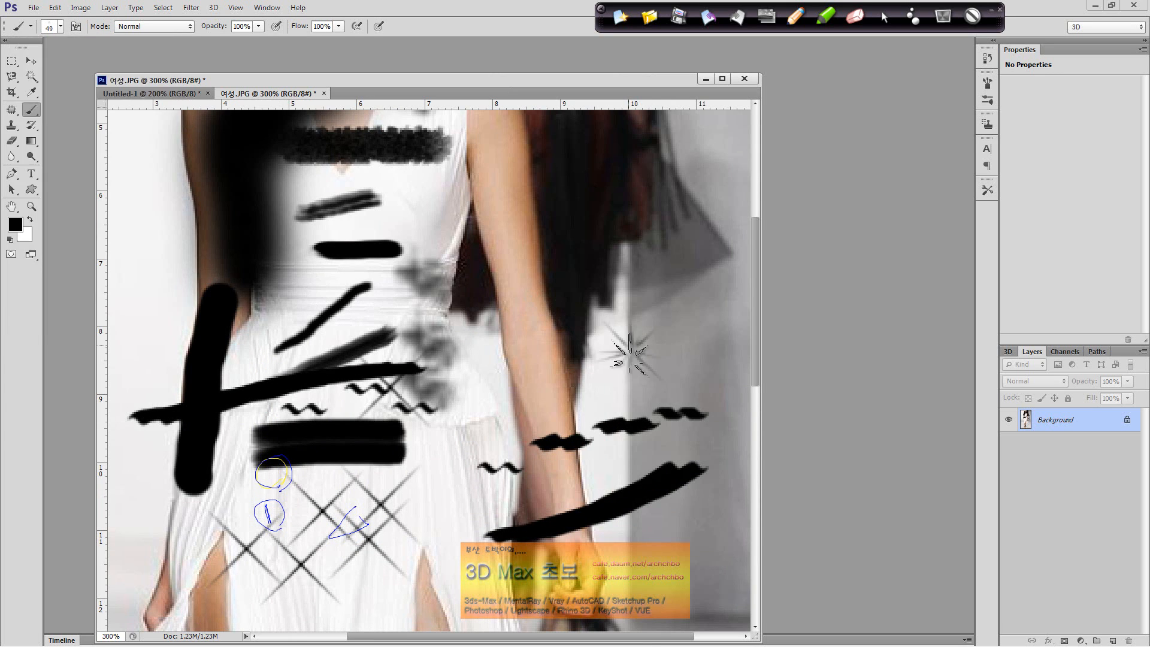
Replace the current brush presets with the Drop Shadow Brushes set.
click(60, 27)
scroll(96, 188, down, 1)
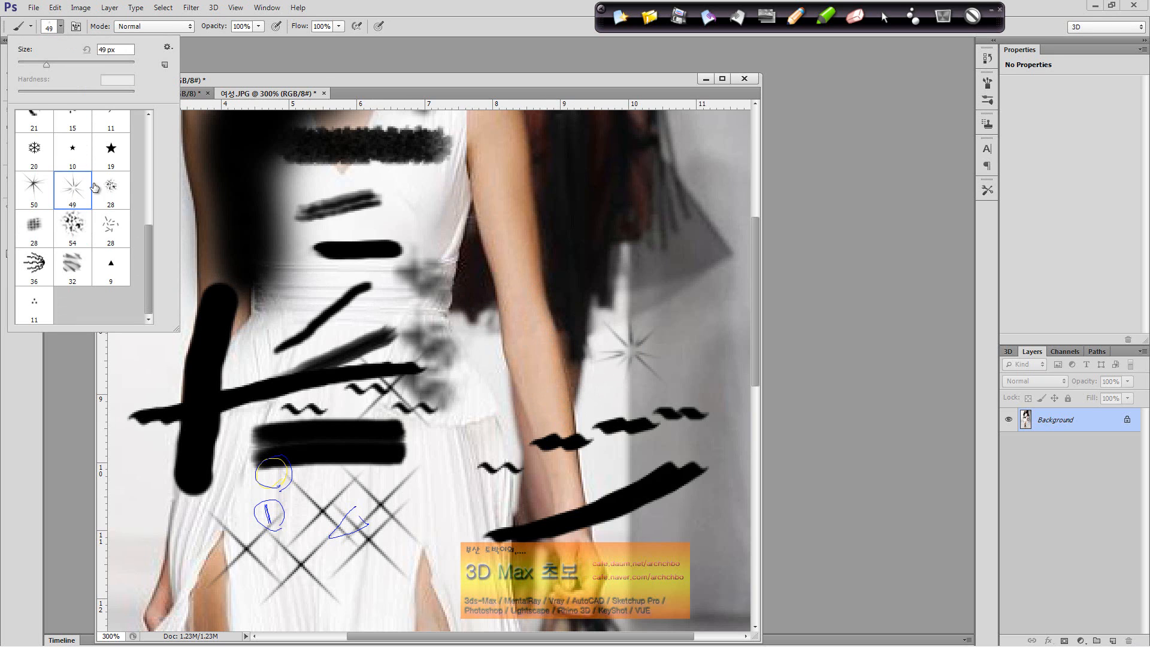
click(168, 46)
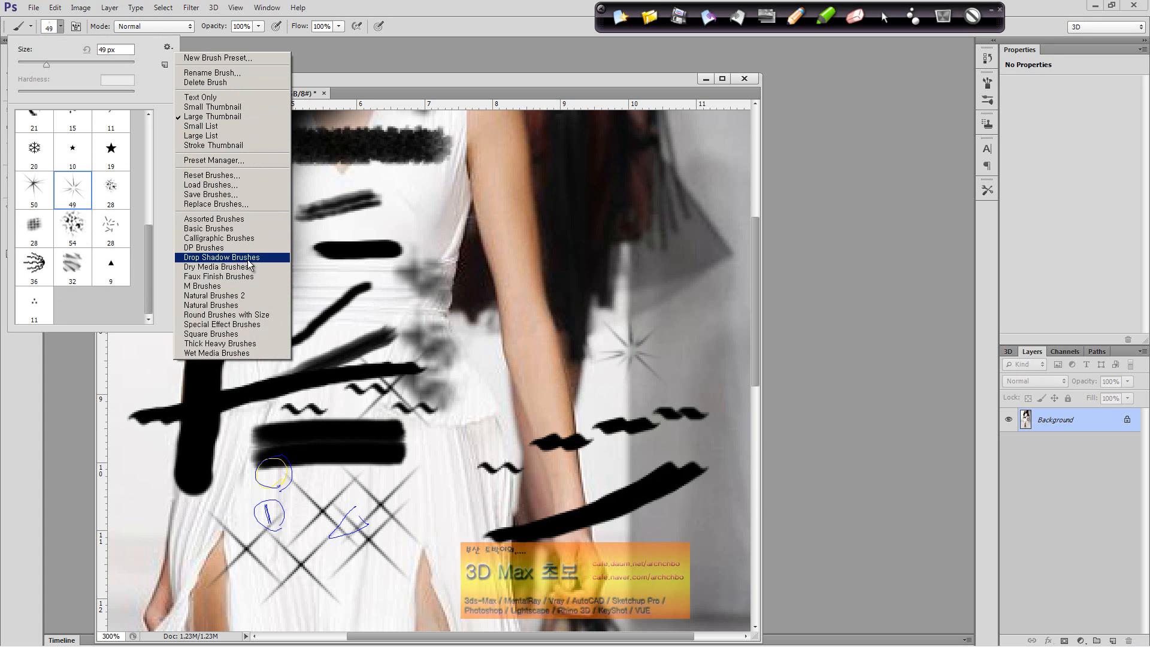
click(250, 265)
click(535, 251)
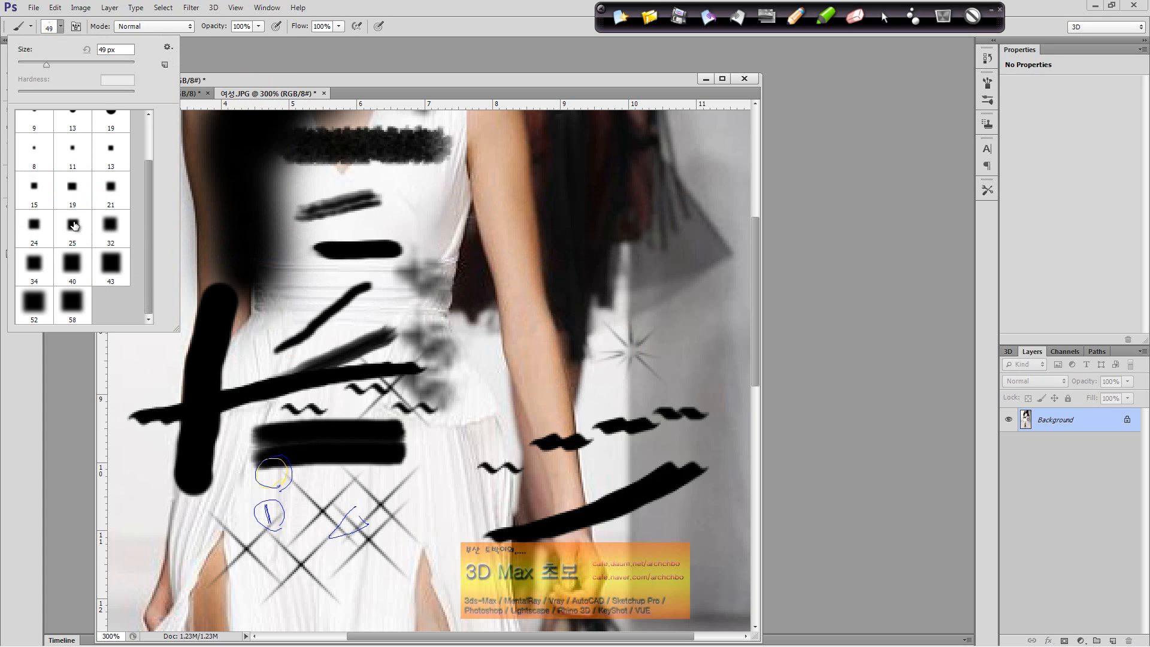
Replace the current brush presets with the Thick Heavy Brushes set.
click(168, 46)
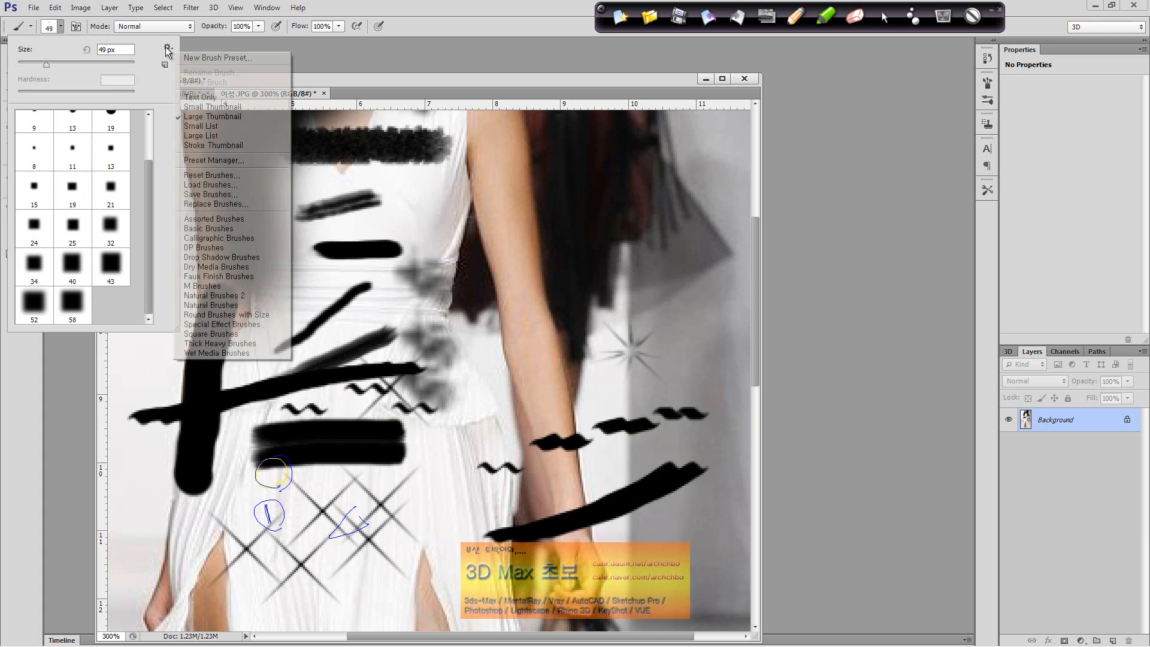
click(246, 344)
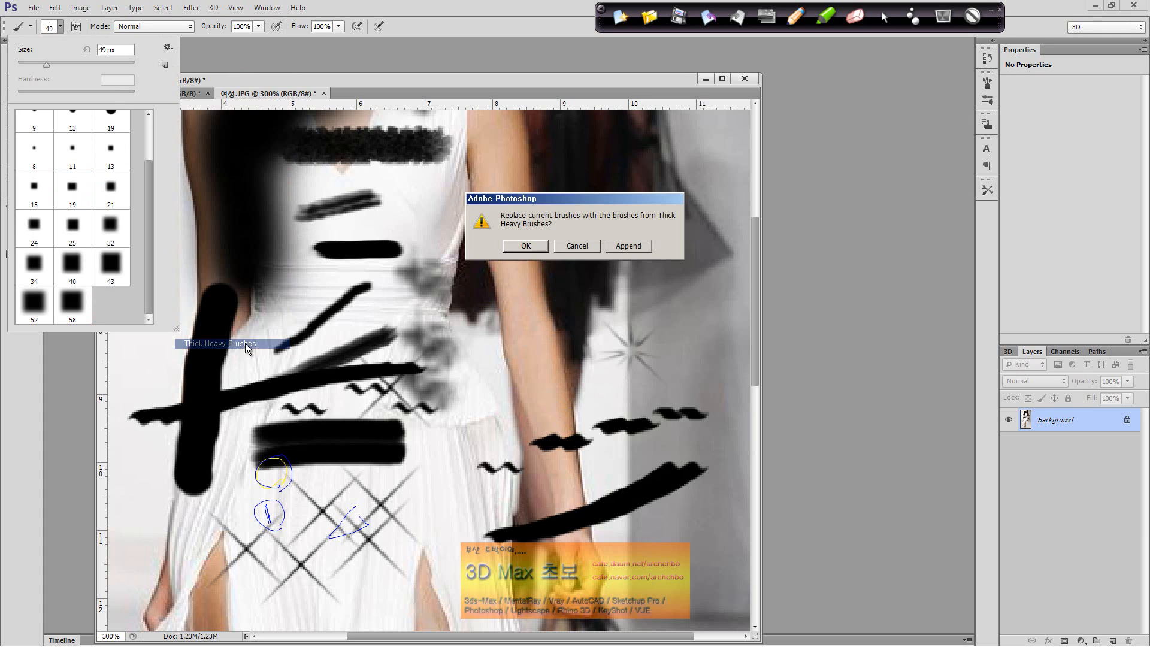
click(530, 248)
Choose the second 104 px speckled brush, stamp it on the forearm and paint a thick curved stroke from the skirt up over the arm.
click(73, 165)
click(533, 354)
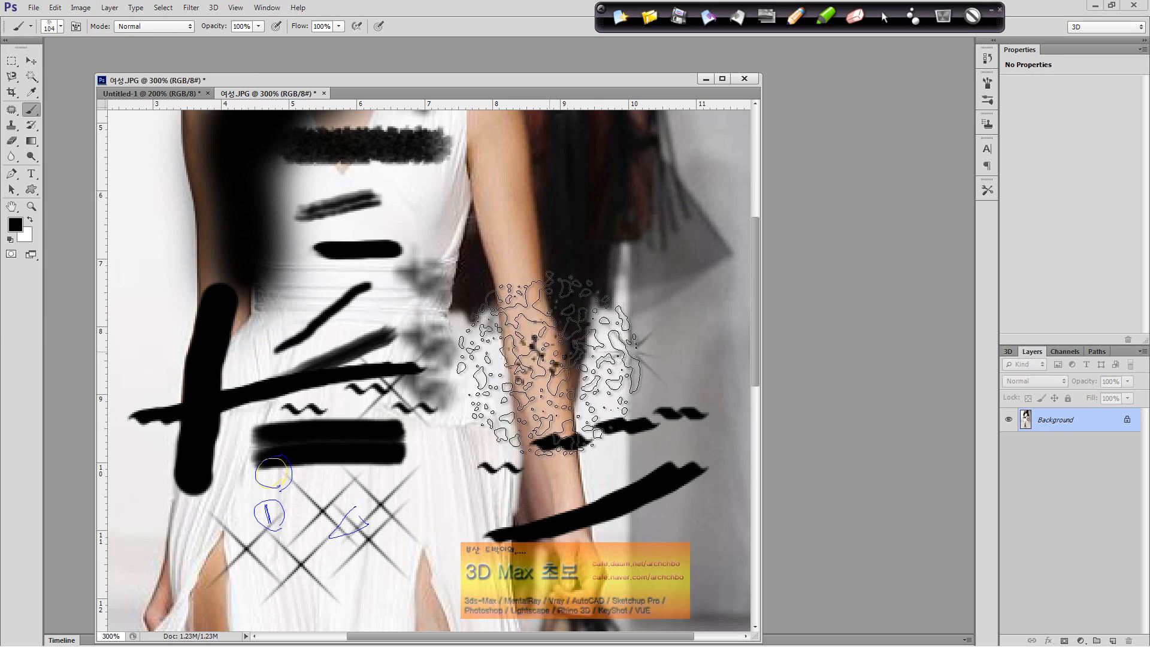
mouse_move(411, 488)
mouse_down()
mouse_move(379, 488)
mouse_move(551, 475)
mouse_move(604, 260)
mouse_up()
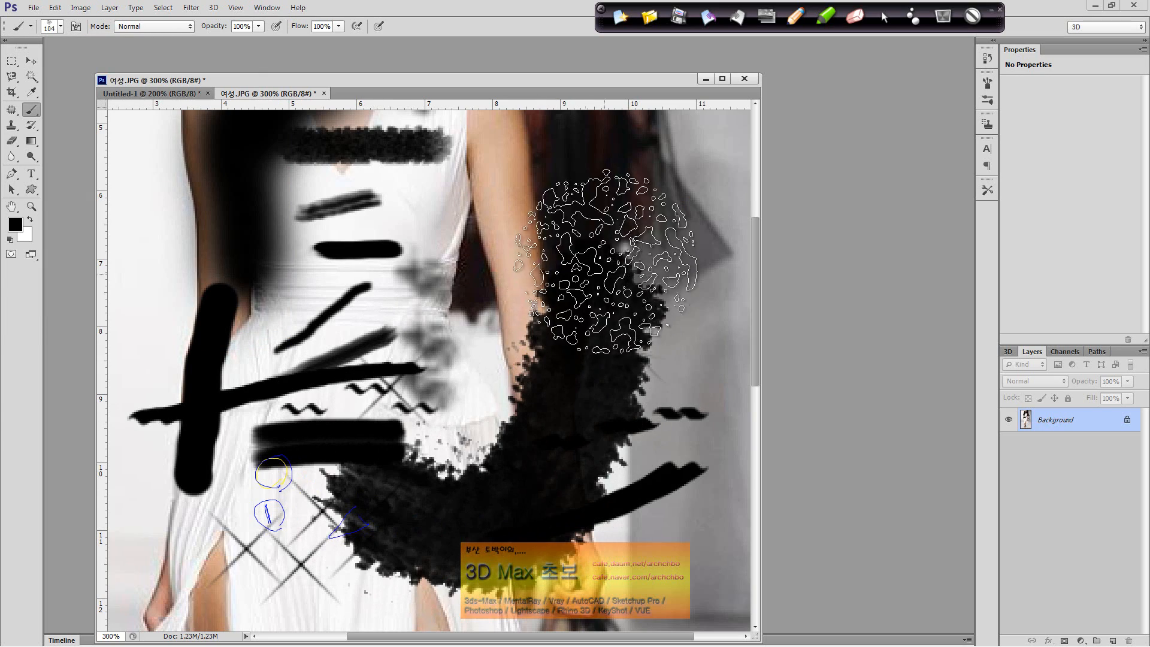
Start loading brushes from disk and browse from the default Brushes folder to the local disk.
click(63, 30)
click(167, 46)
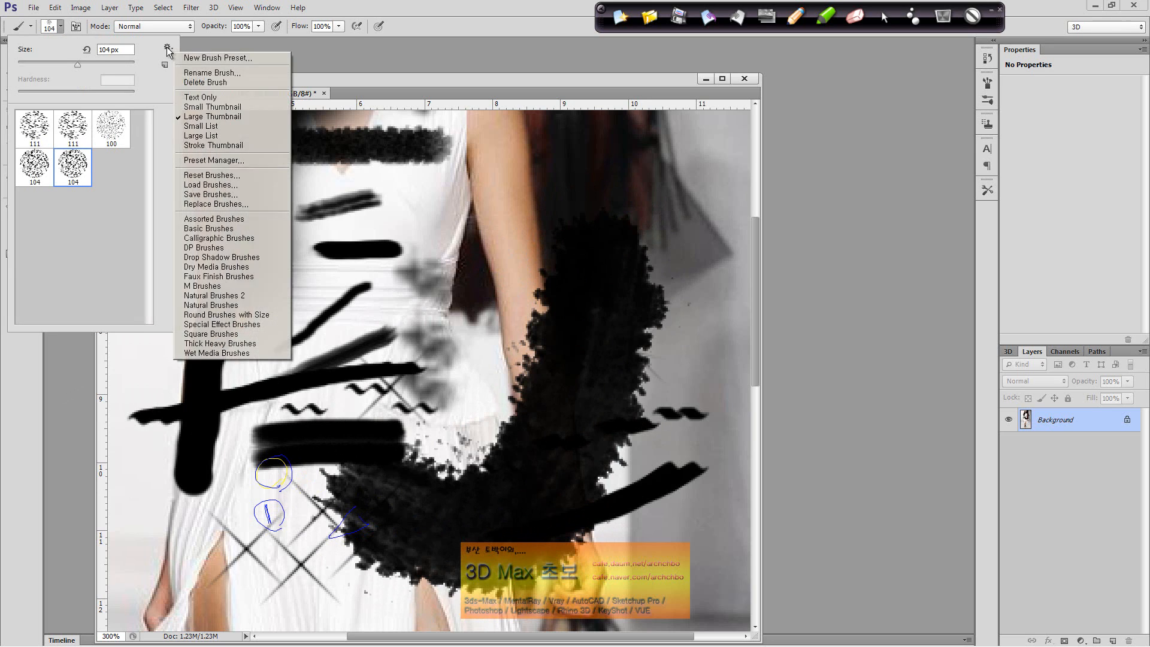
click(253, 185)
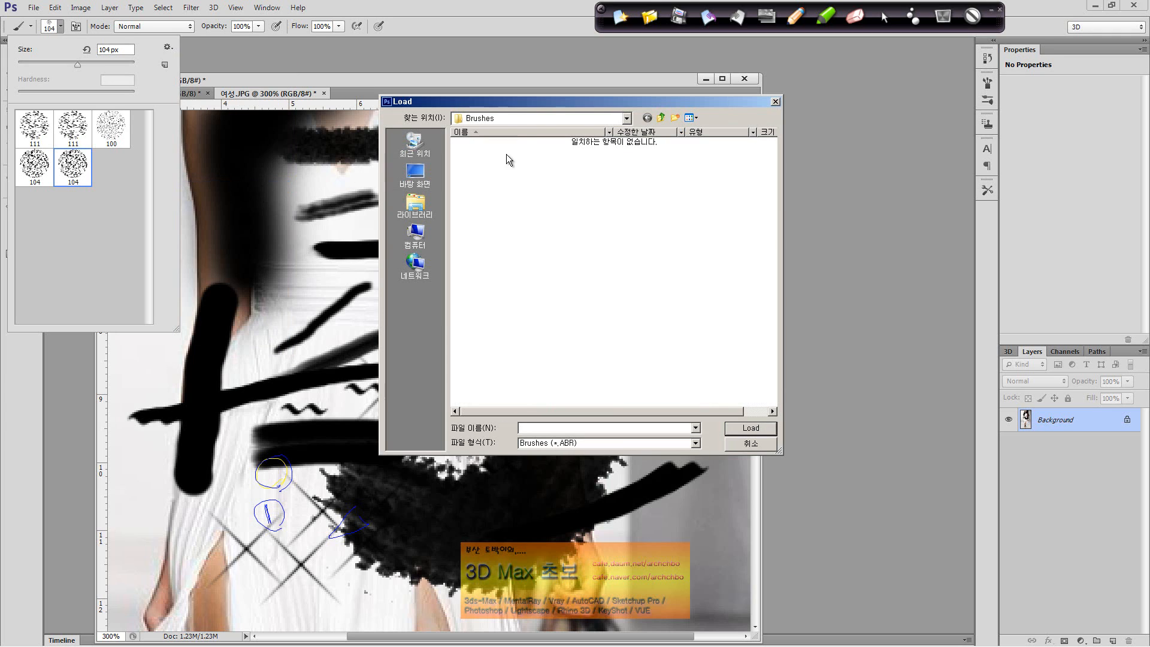
click(522, 121)
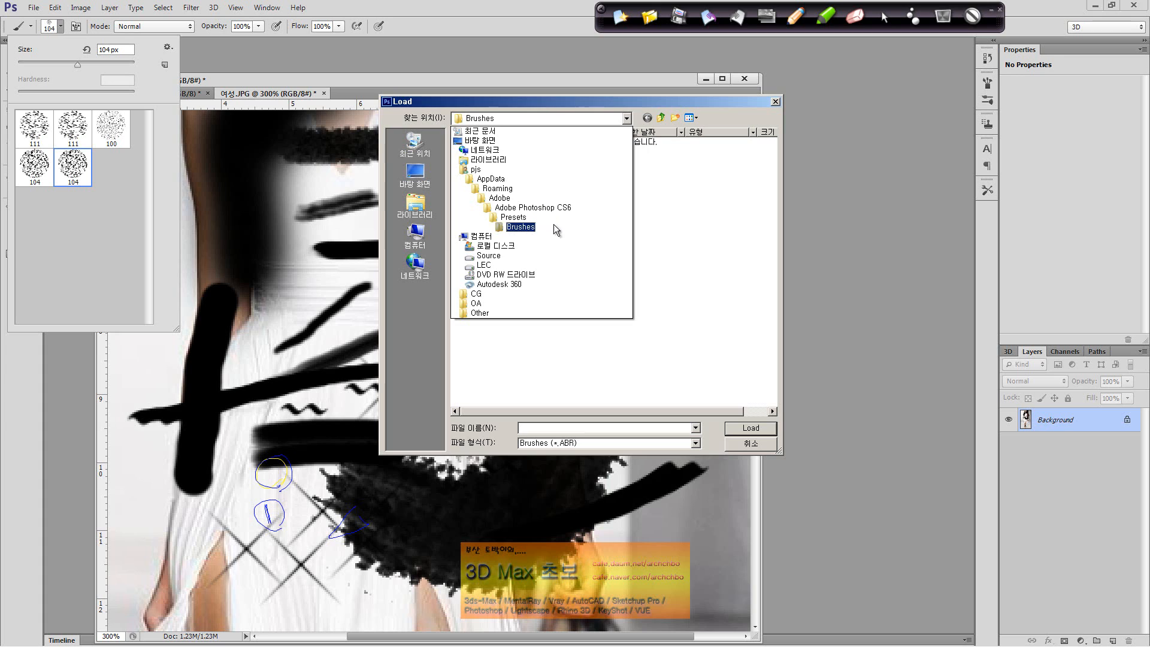
click(519, 226)
click(595, 120)
click(539, 246)
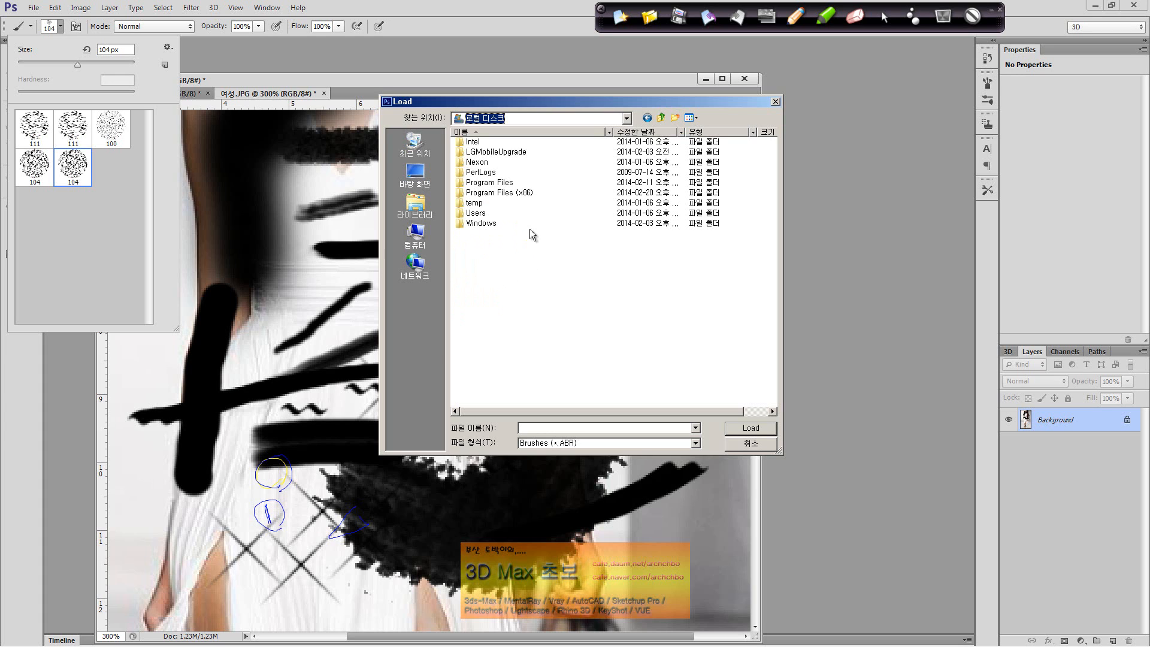
Examine the built-in brush files in Program Files > Adobe > Adobe Photoshop CS6 (64 Bit) > Presets > Brushes.
double_click(511, 182)
double_click(489, 152)
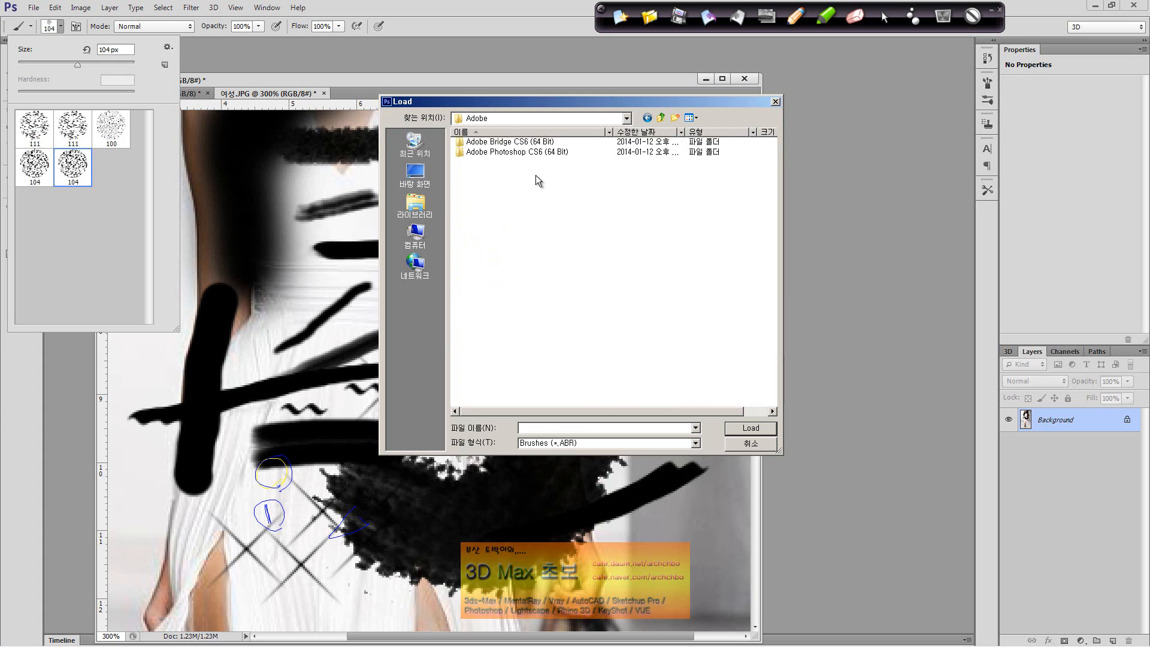
click(551, 141)
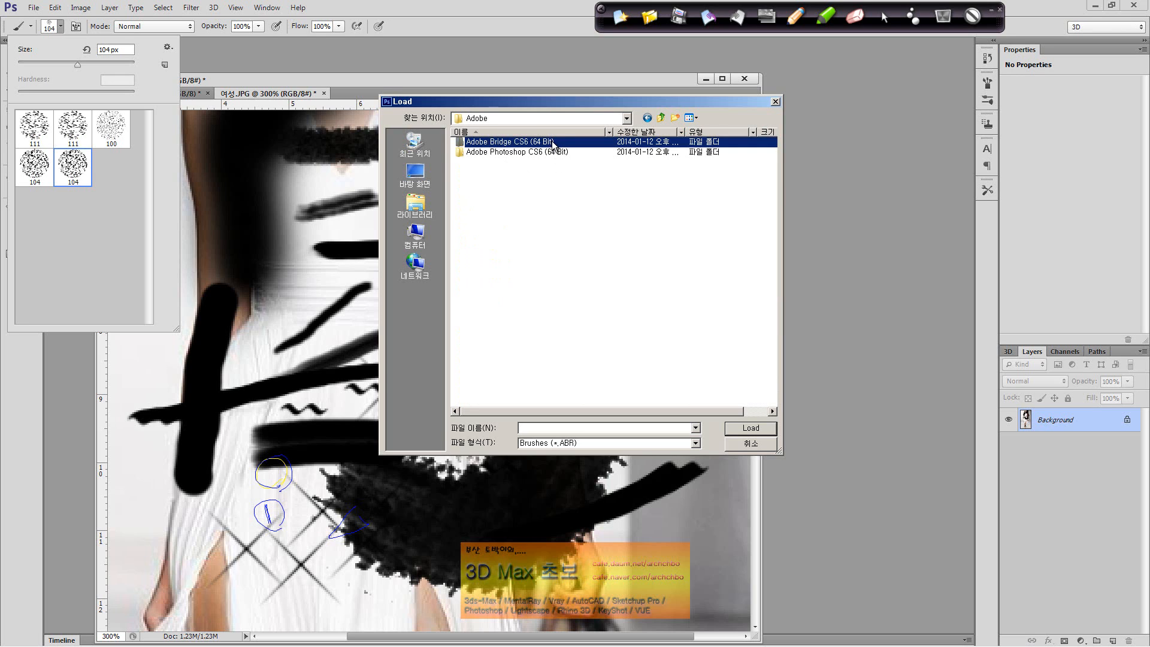
double_click(554, 151)
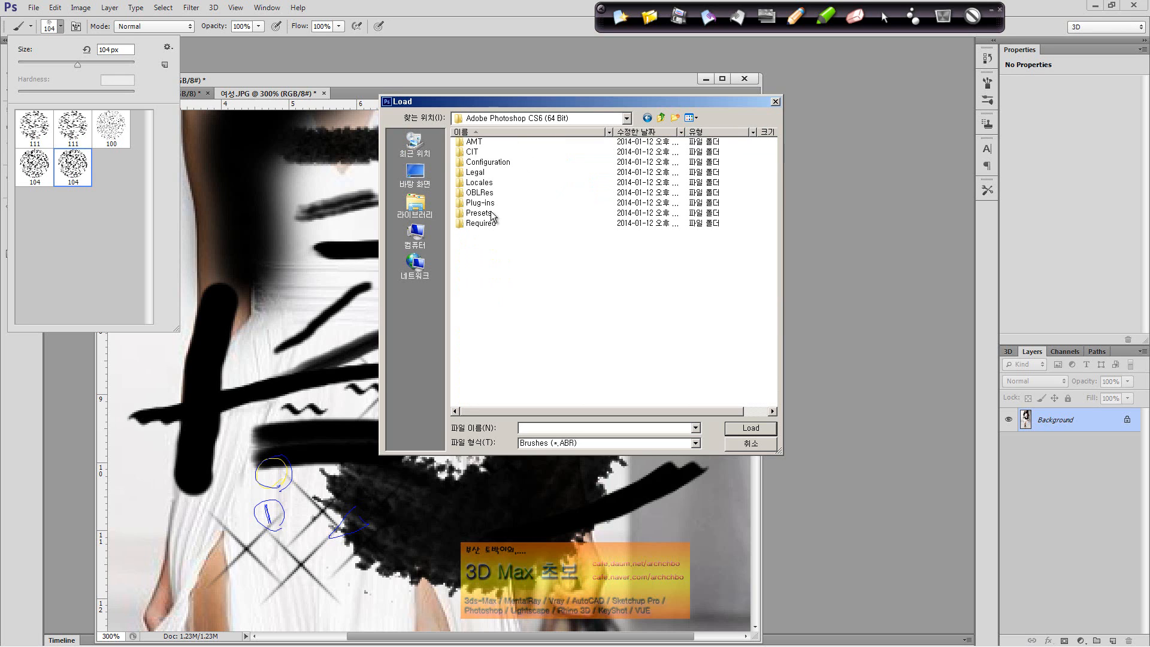
double_click(500, 213)
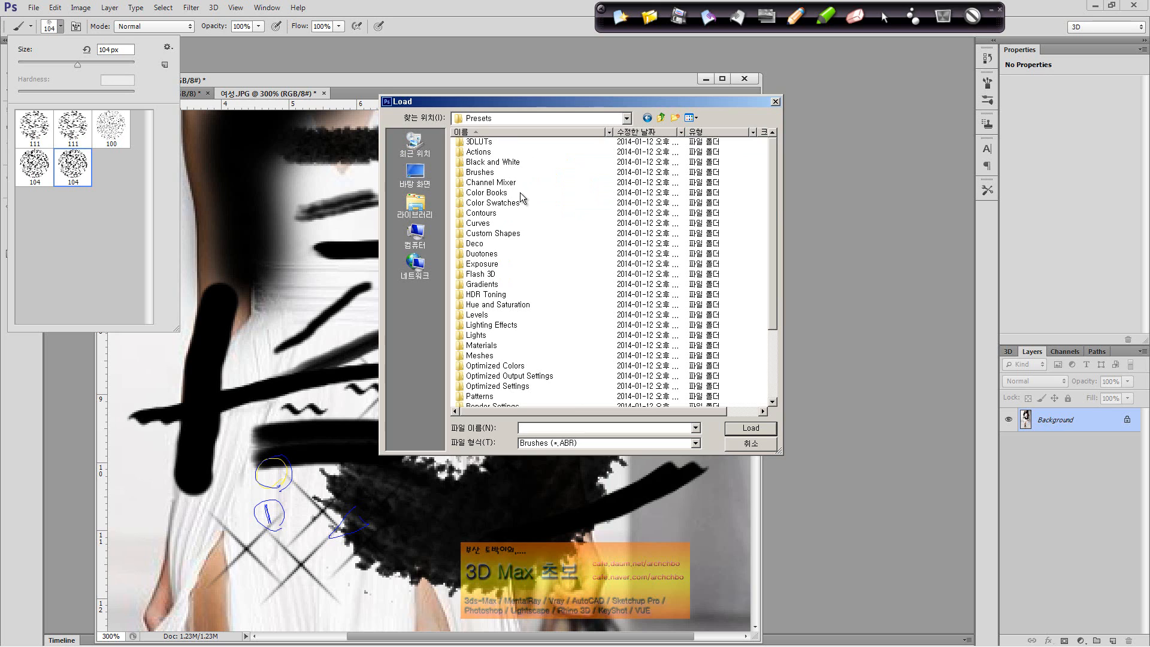
double_click(498, 172)
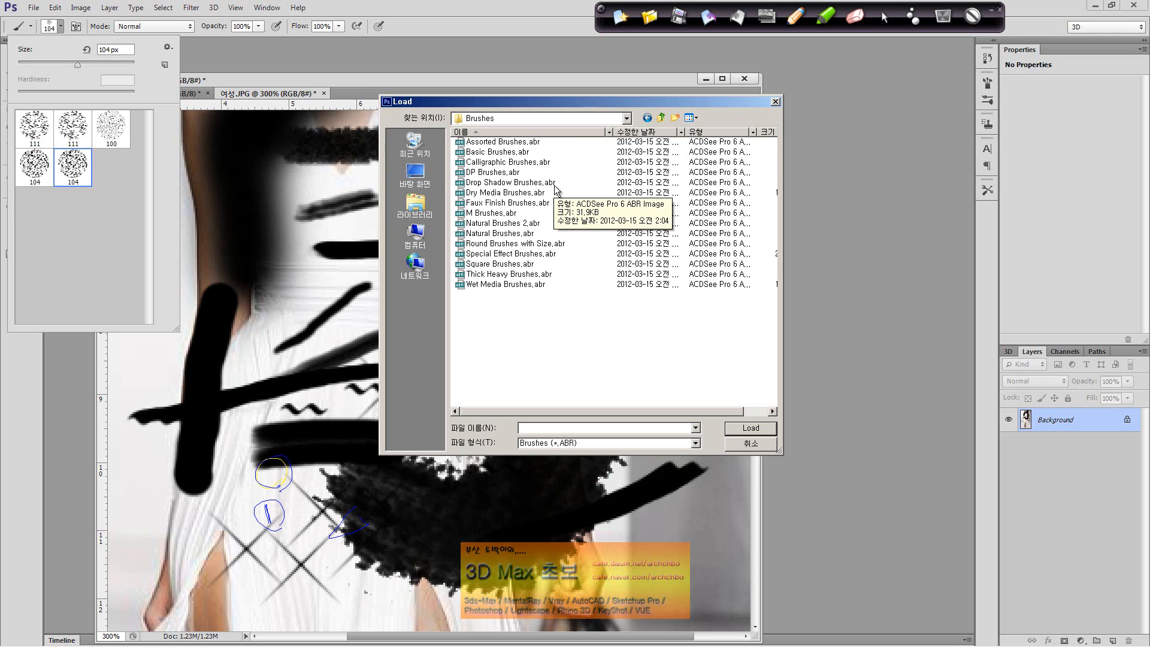
Load Plasma-Brushes.abr from the Photoshop Brush folder on the Source drive.
click(556, 117)
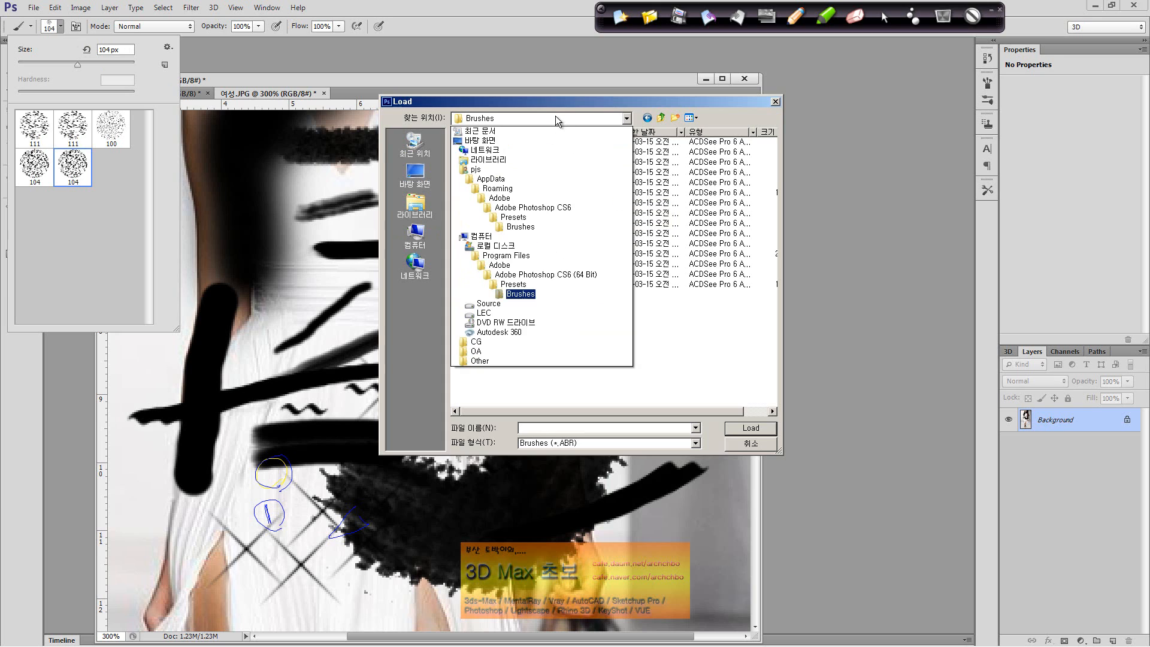
click(521, 311)
double_click(489, 174)
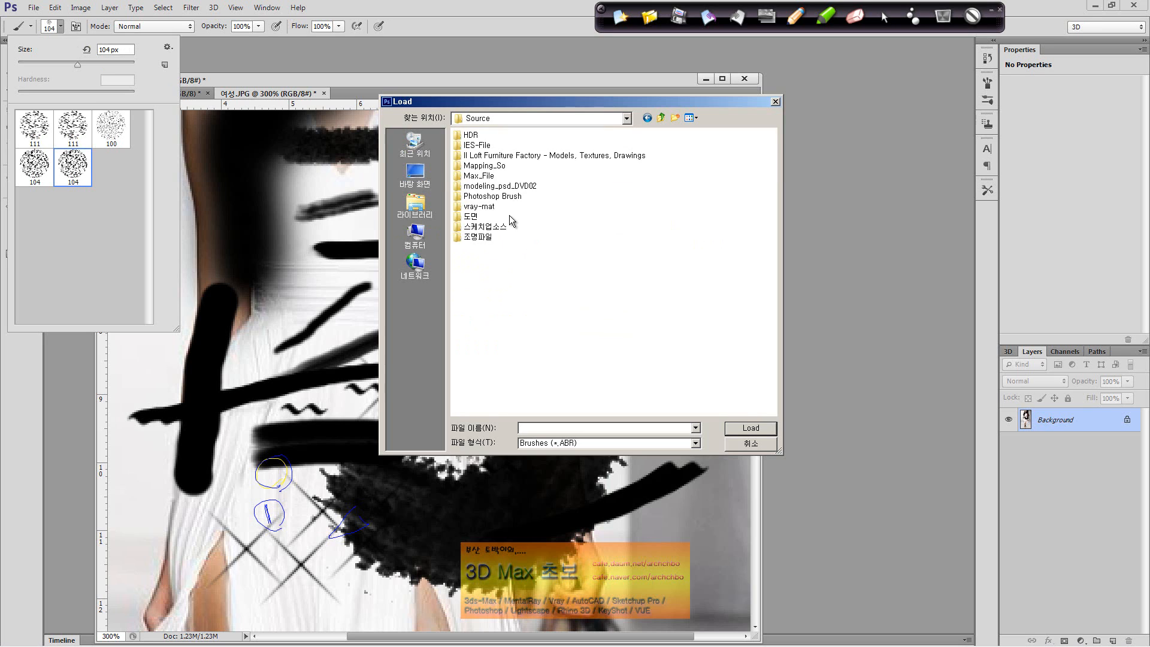
click(510, 198)
double_click(510, 198)
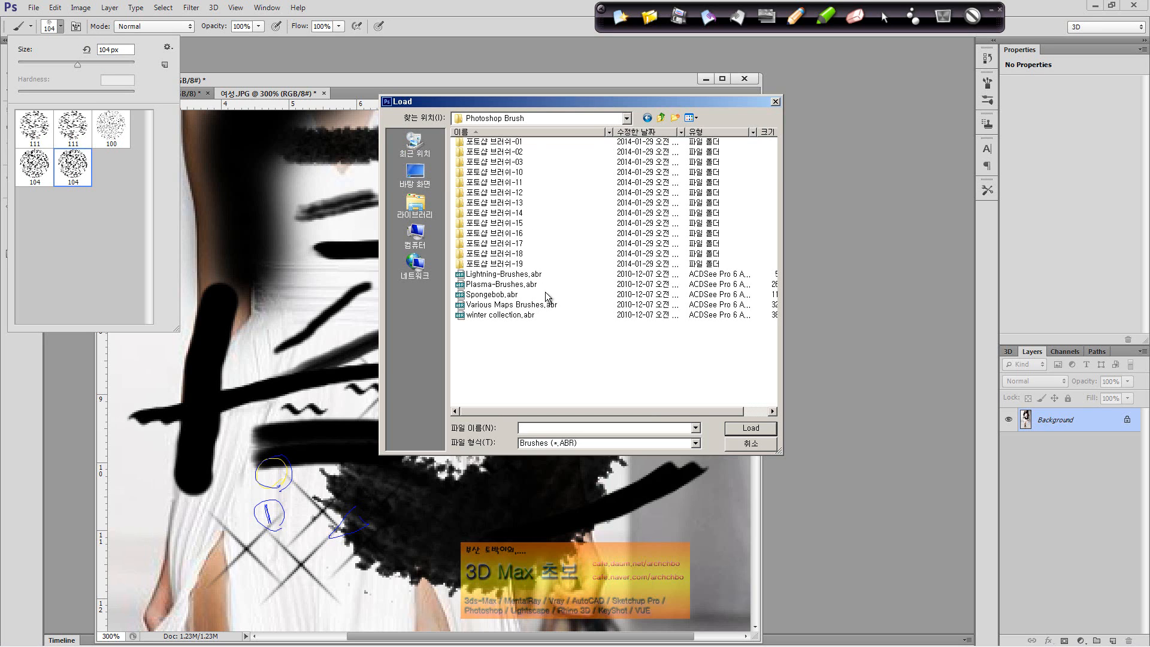
click(506, 285)
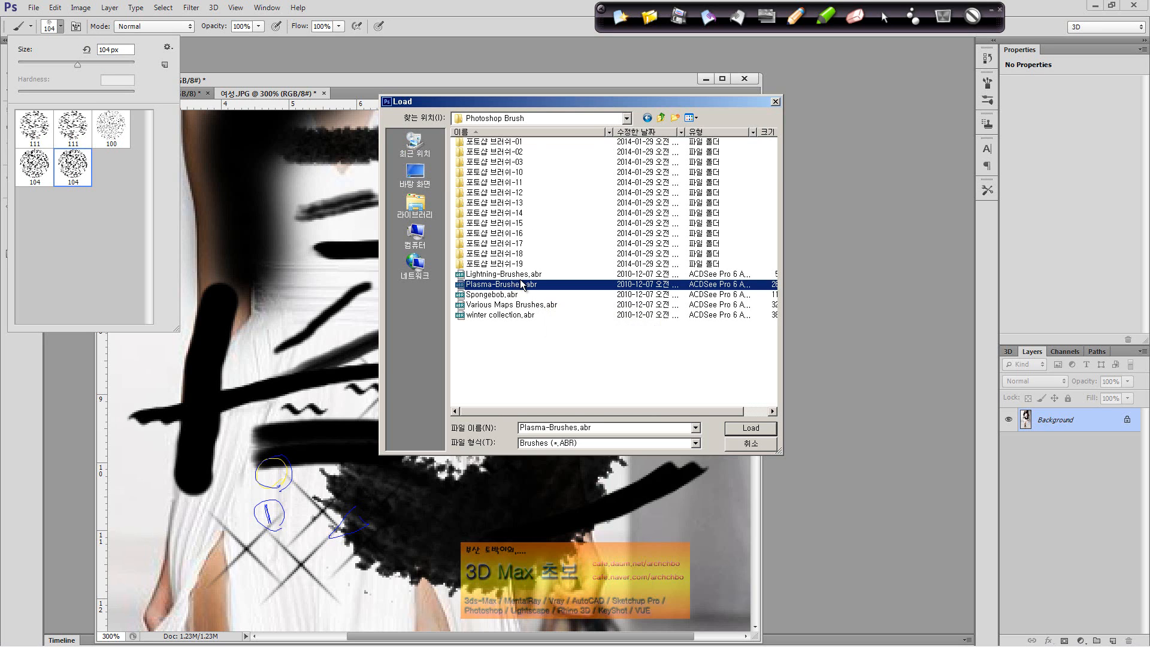
click(751, 427)
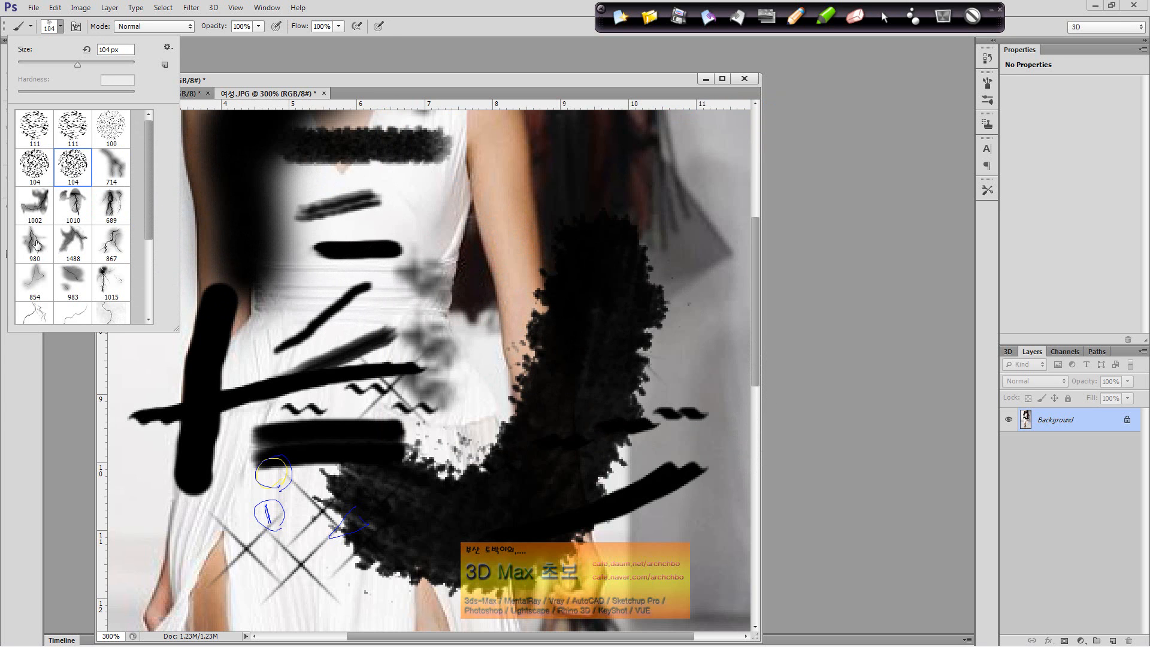
Choose the 320 px lightning brush and stamp it several times across the dress, the hand and the grey background.
drag(149, 206, 151, 284)
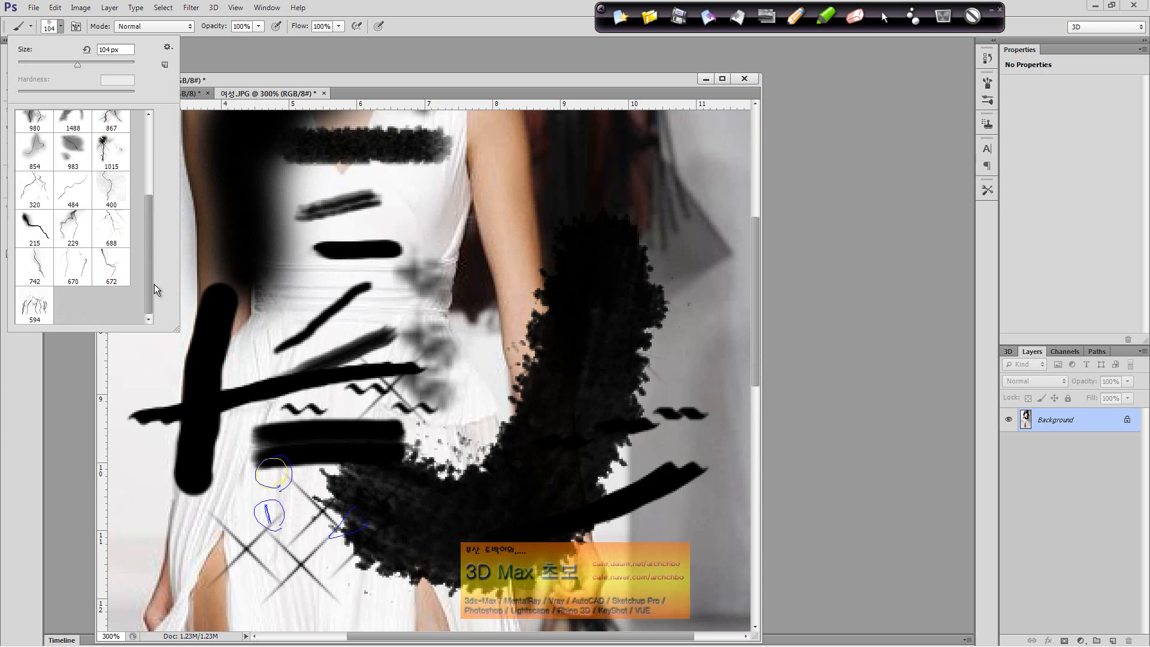
click(39, 191)
scroll(428, 365, down, 3)
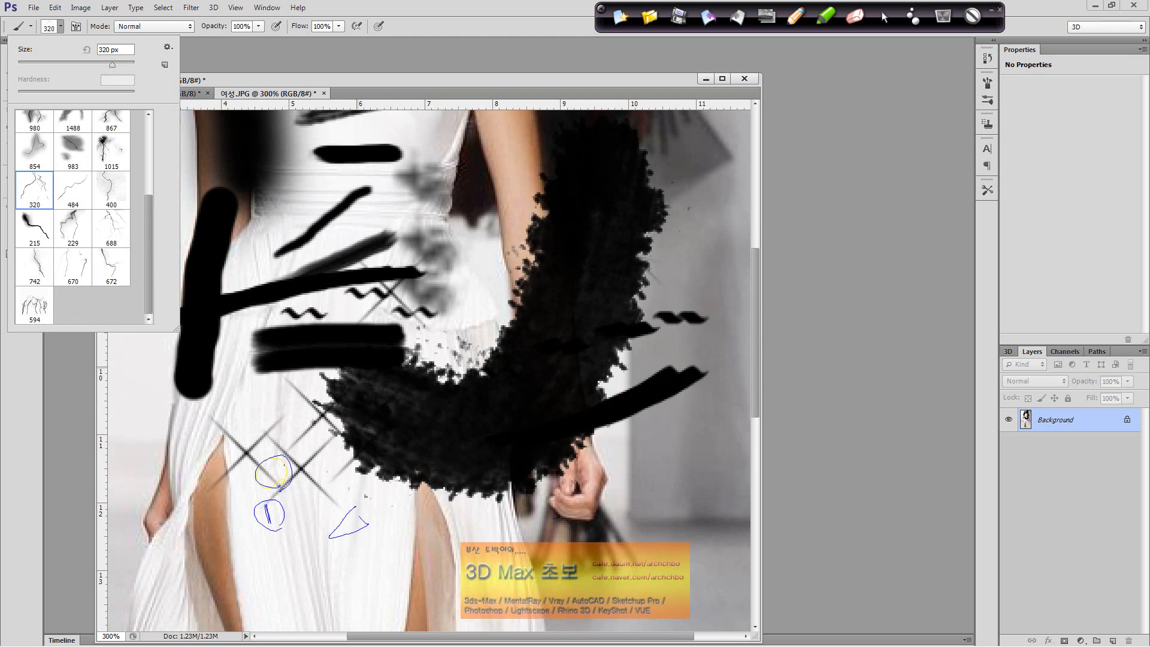
click(275, 384)
click(473, 395)
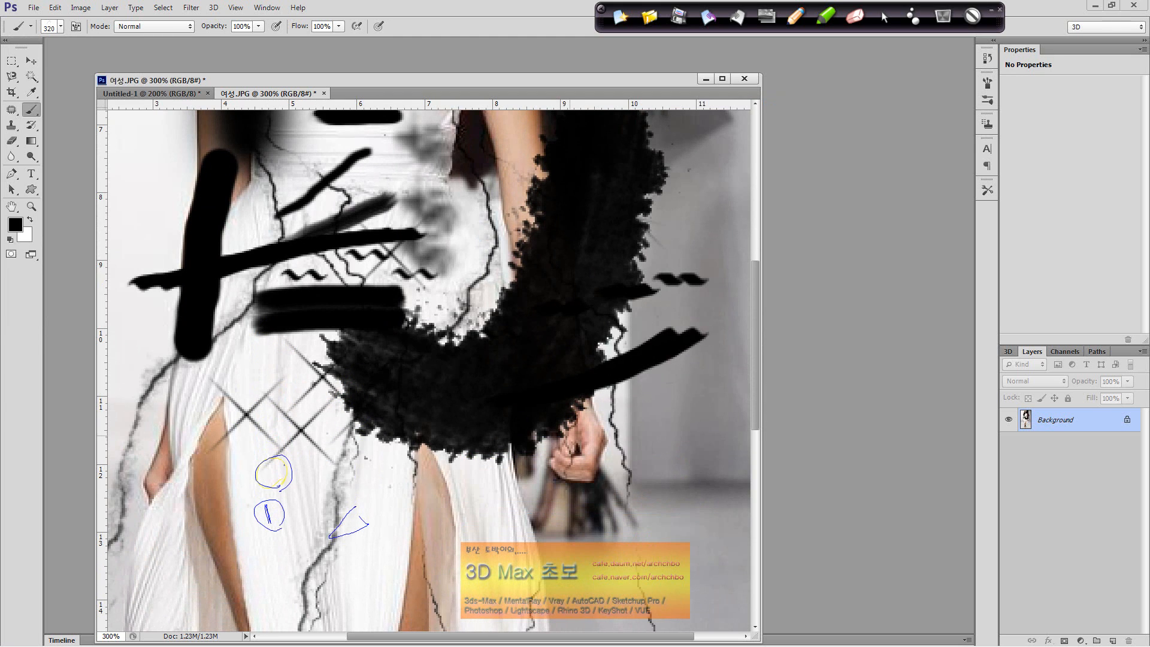
click(548, 491)
click(207, 377)
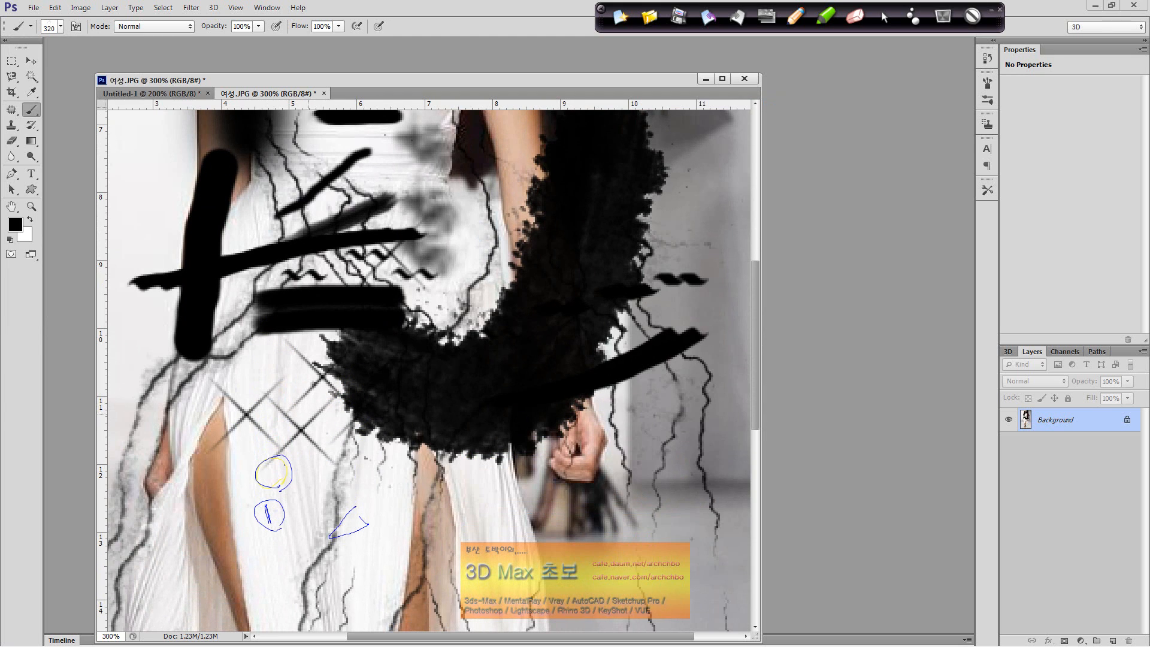
Switch to the 594 px multi-branch lightning brush and stamp it over the painted photo.
click(60, 27)
click(36, 301)
key(Return)
click(288, 359)
Close the painted photo without saving its changes, keeping the Untitled-1 document open.
click(745, 78)
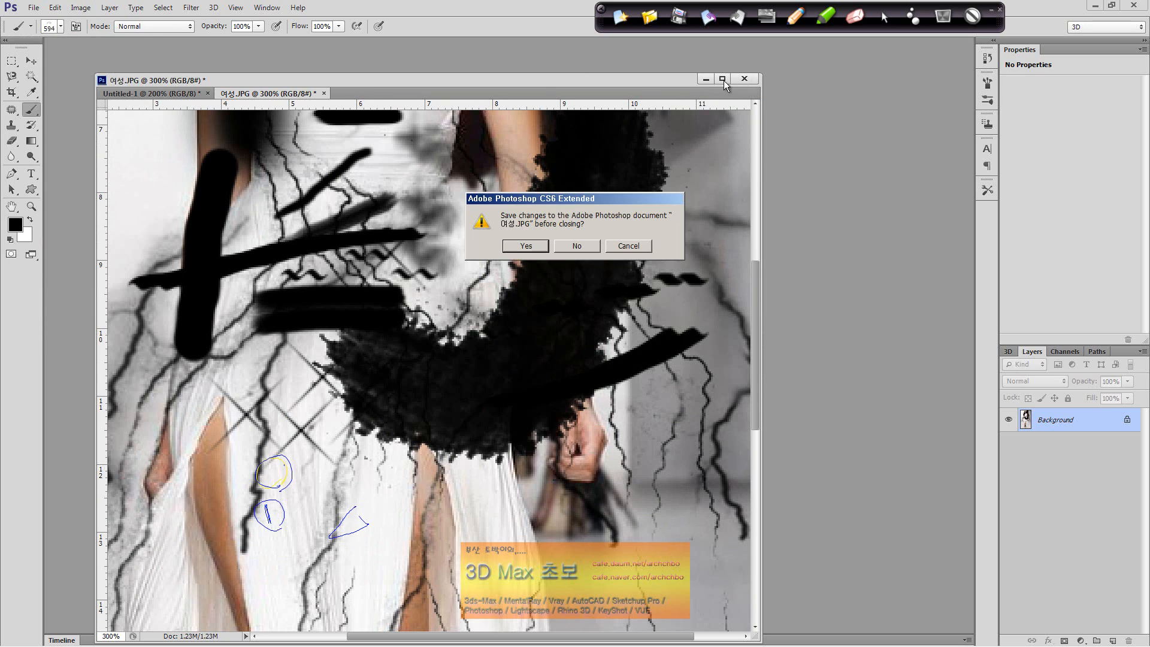
click(621, 244)
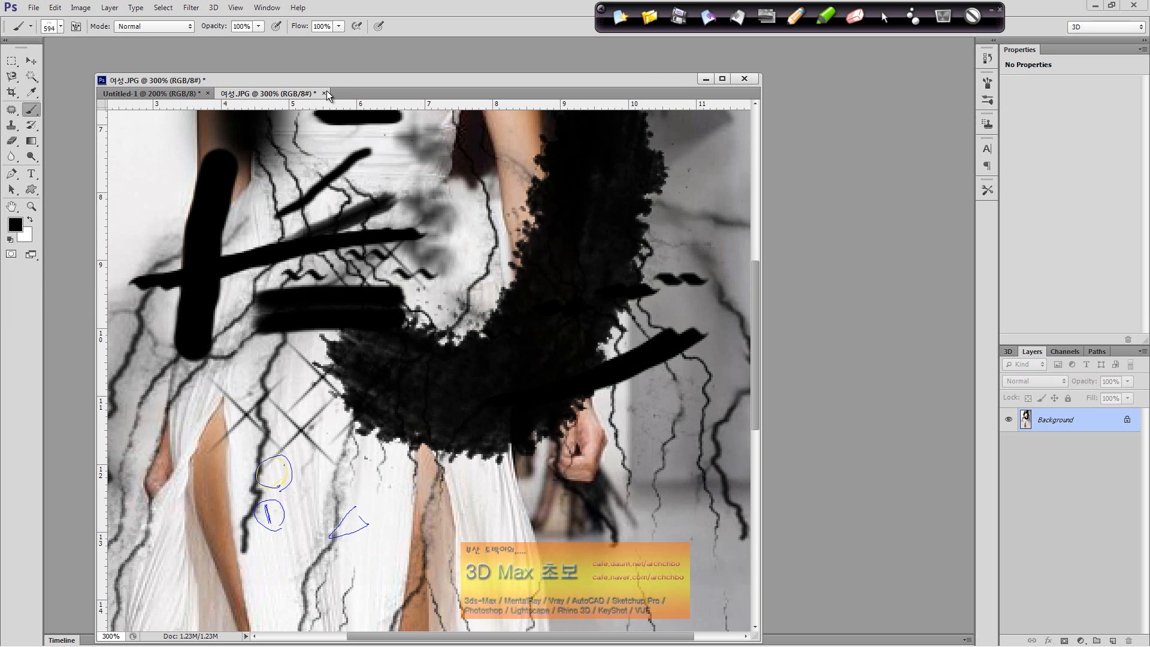
click(324, 91)
click(557, 242)
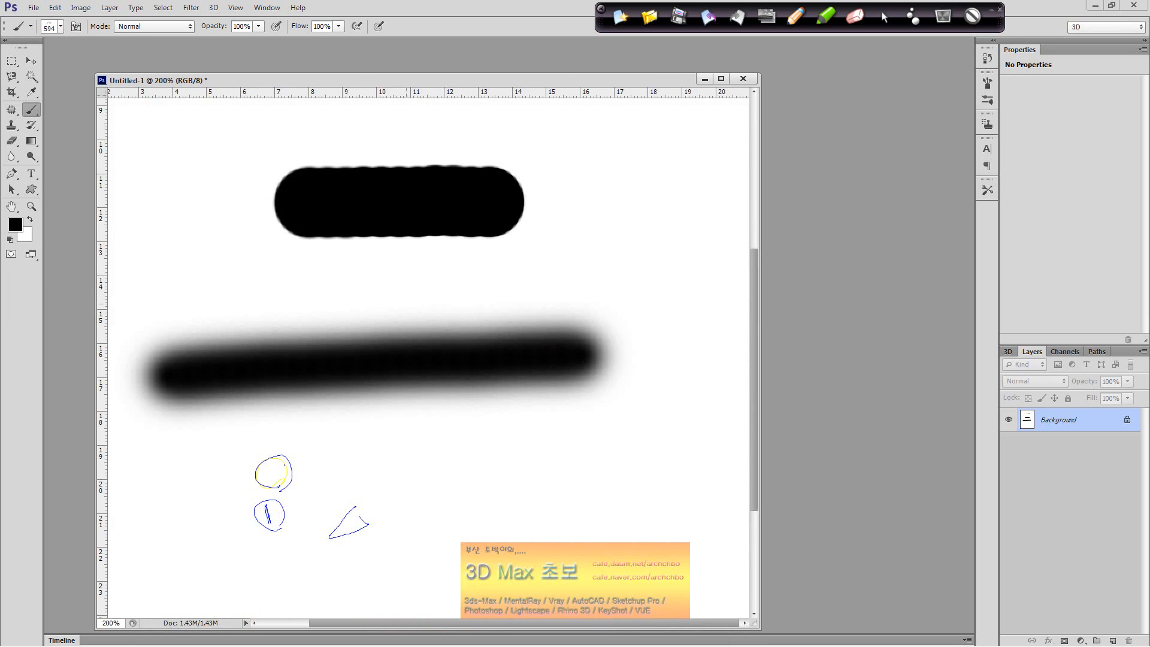
Stamp the 594 px lightning brush twice on the Untitled-1 canvas, over and below the soft black stroke.
click(425, 365)
scroll(425, 359, down, 3)
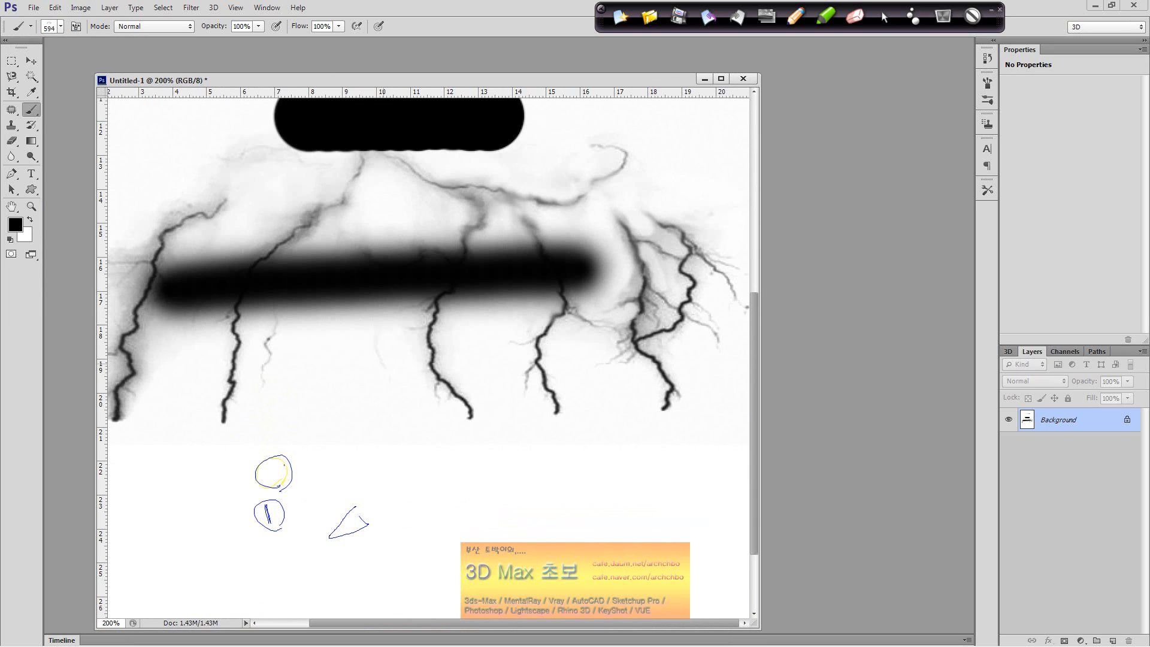
click(485, 415)
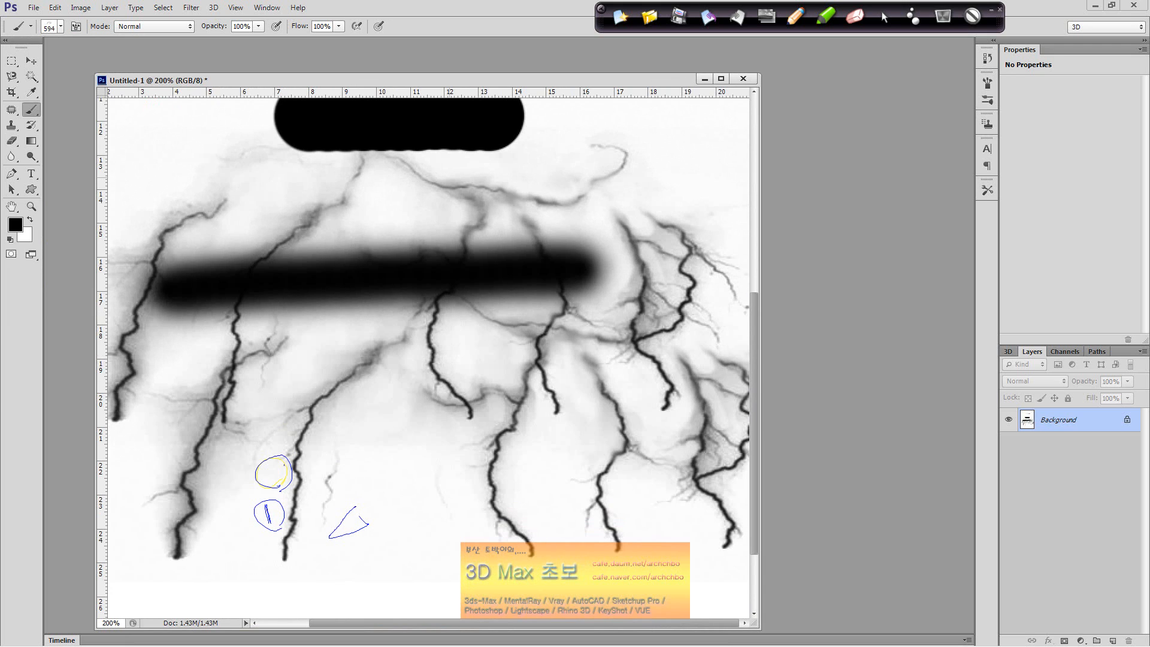
Reduce the lightning brush to 64 px and stamp it four times around the upper edge of the soft stroke.
click(61, 26)
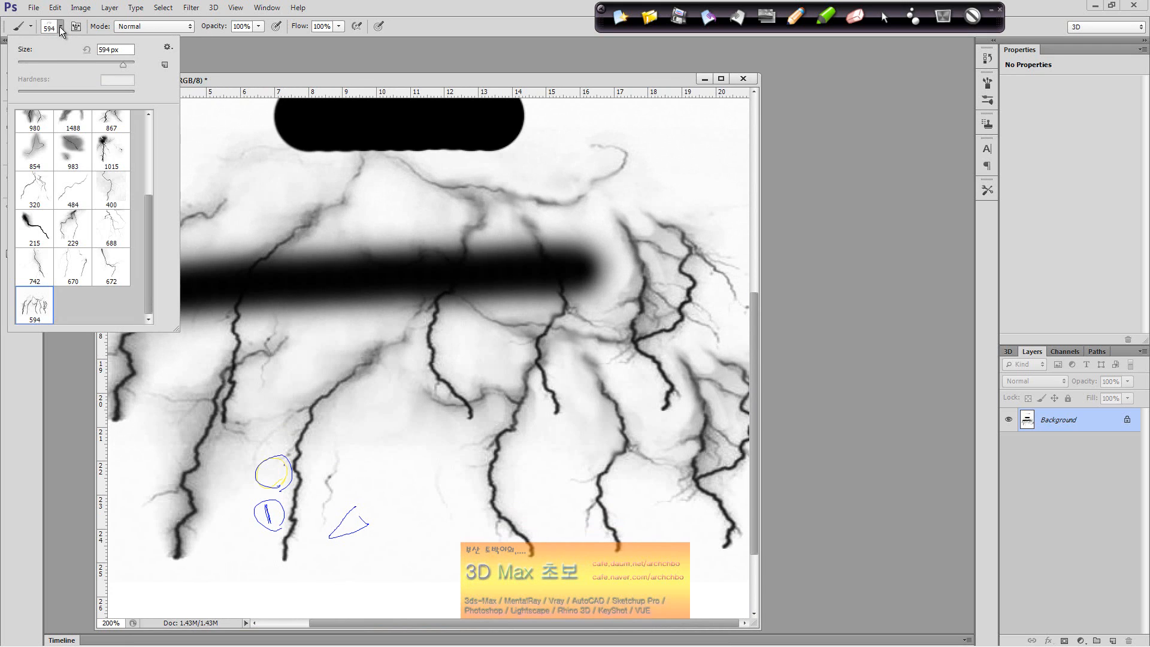
click(55, 59)
click(258, 180)
click(326, 235)
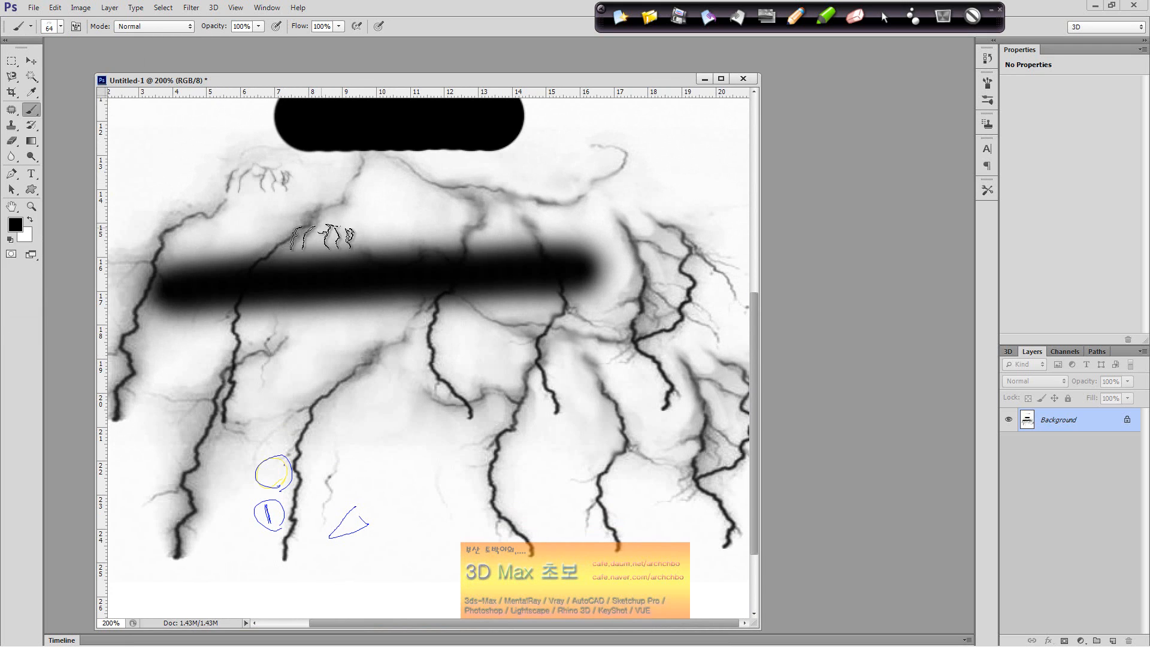
click(436, 226)
click(545, 178)
Load Spongebob.abr from the Photoshop Brush folder into the brush presets.
click(60, 26)
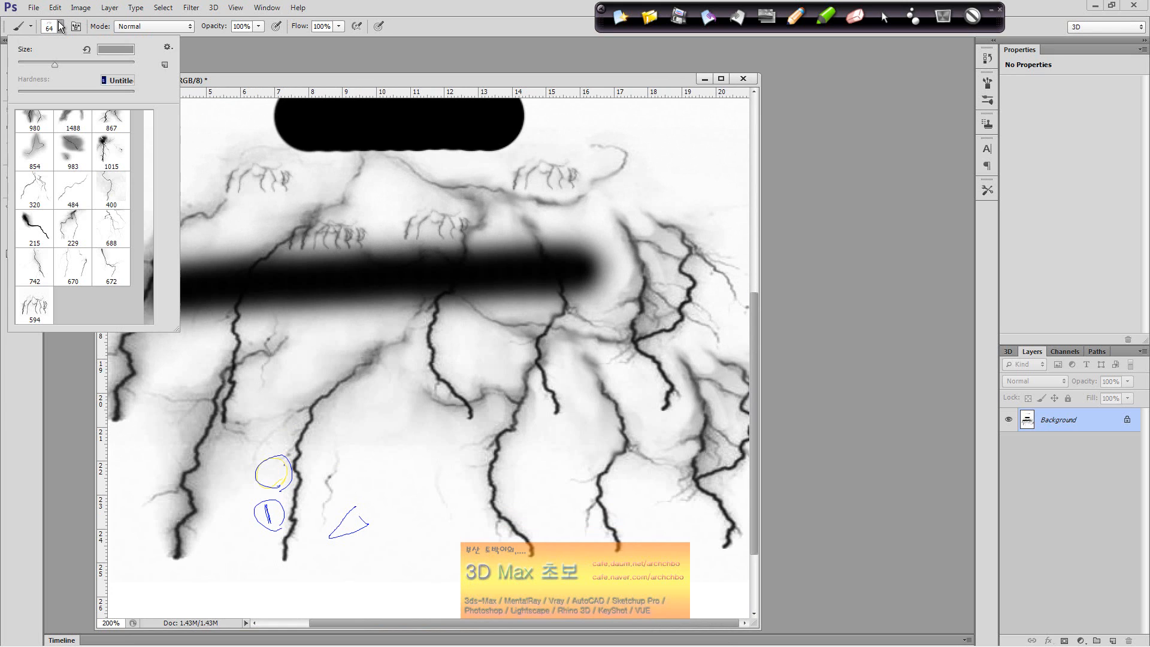
click(164, 45)
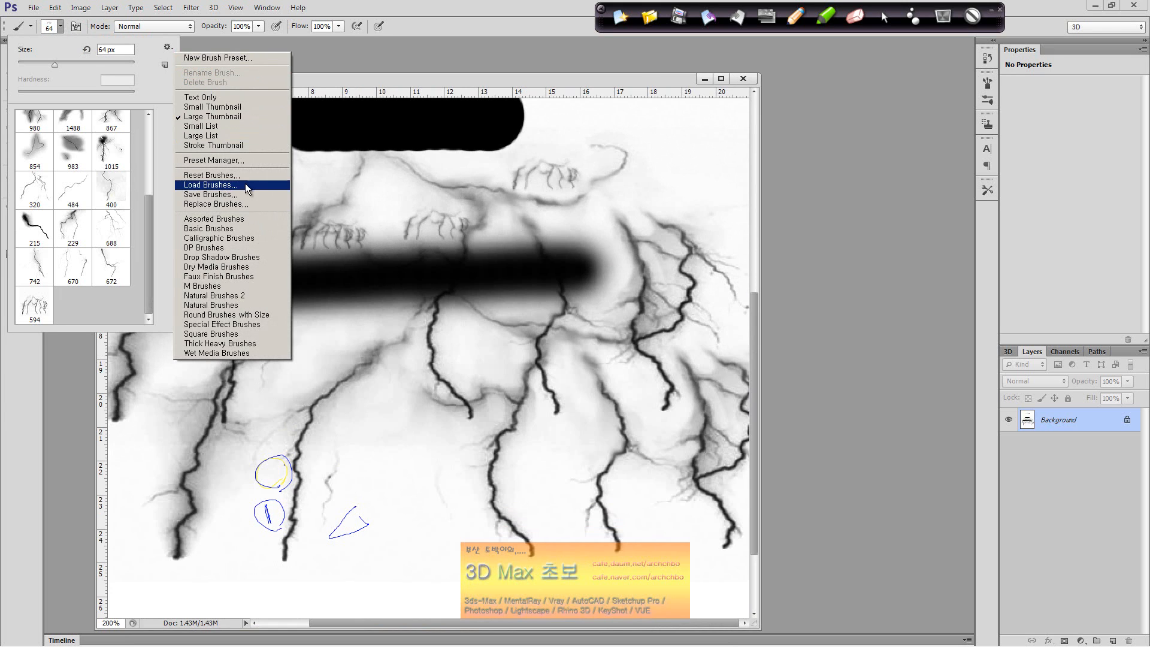
click(215, 184)
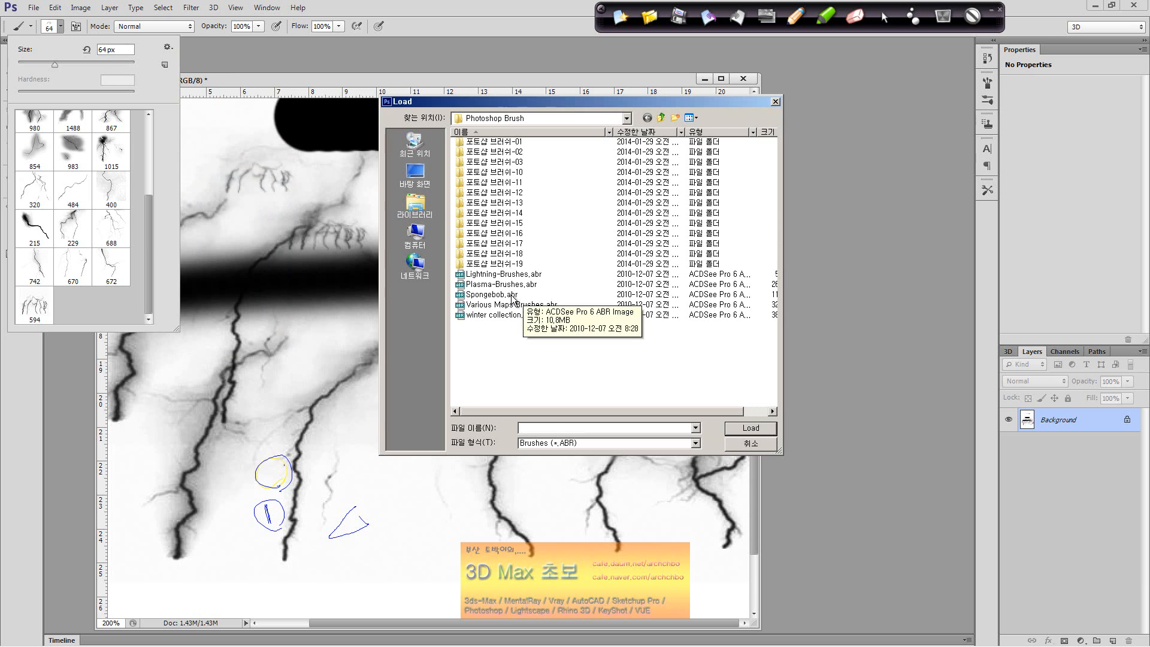
click(542, 294)
click(751, 427)
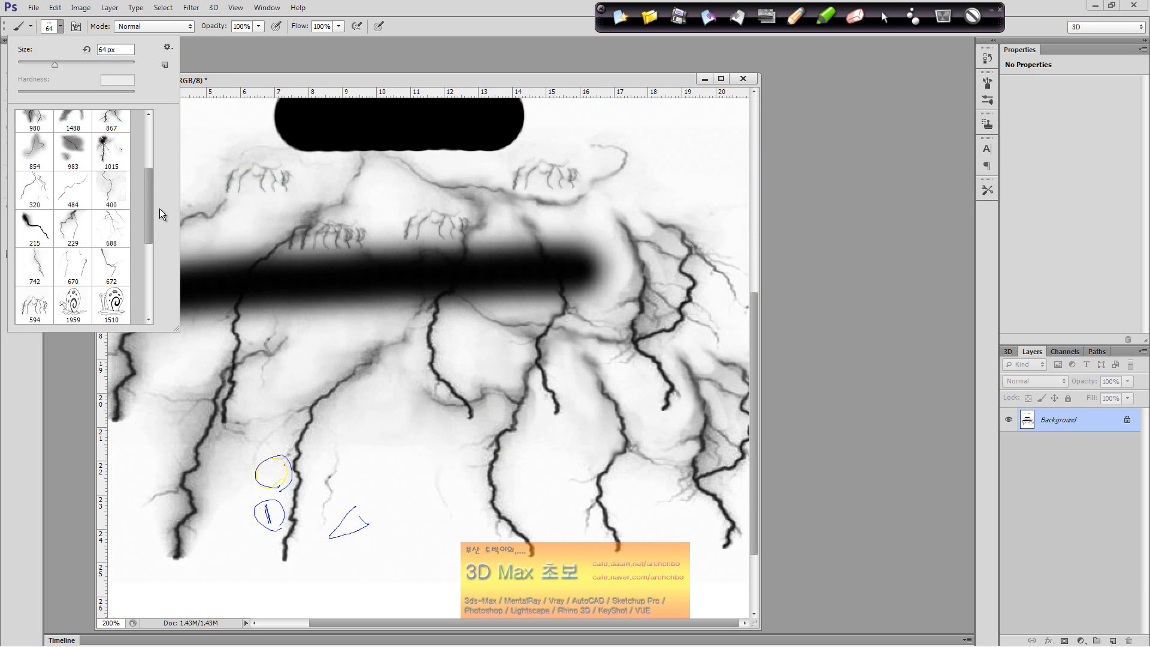
Choose the 1446 px cartoon character brush and stamp it once at full size over the canvas.
drag(147, 198, 146, 282)
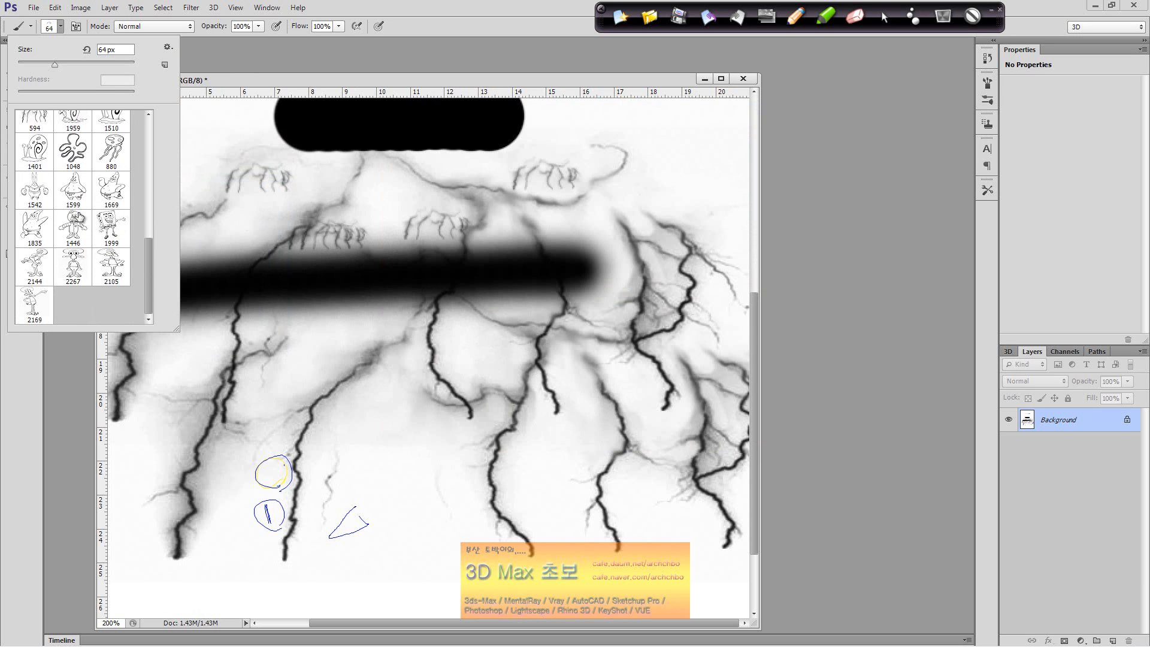
click(76, 234)
click(392, 486)
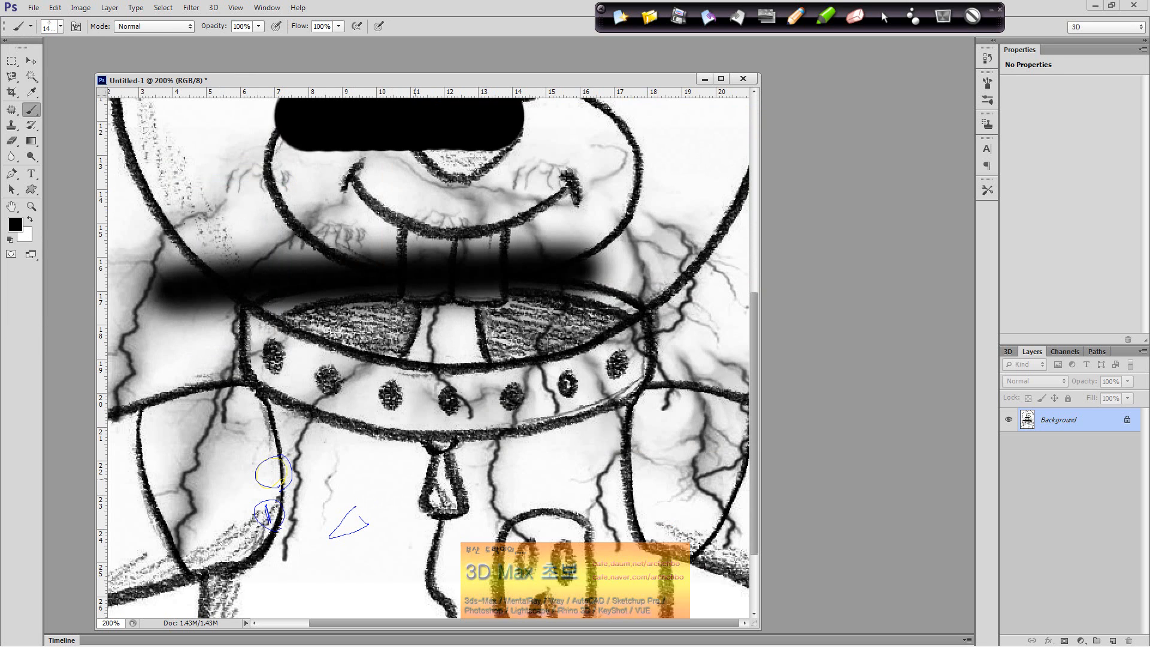
scroll(392, 487, down, 1)
Reduce the character brush to 56 px and stamp it below the large collar and beside the large face.
click(62, 26)
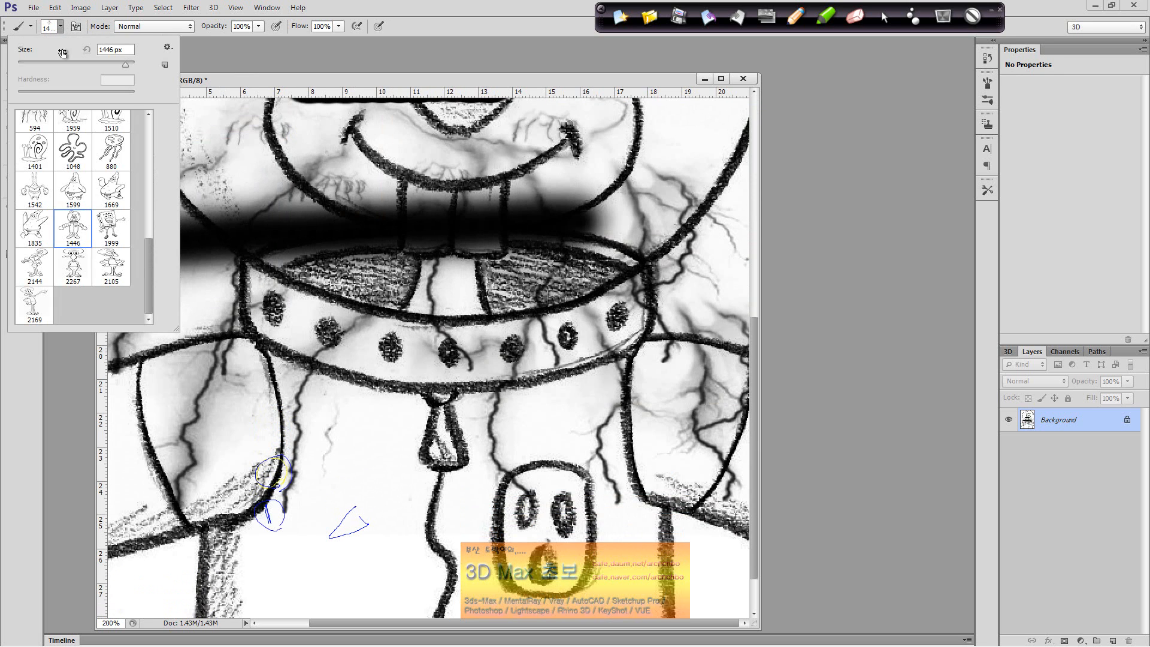
click(32, 62)
click(50, 64)
click(671, 146)
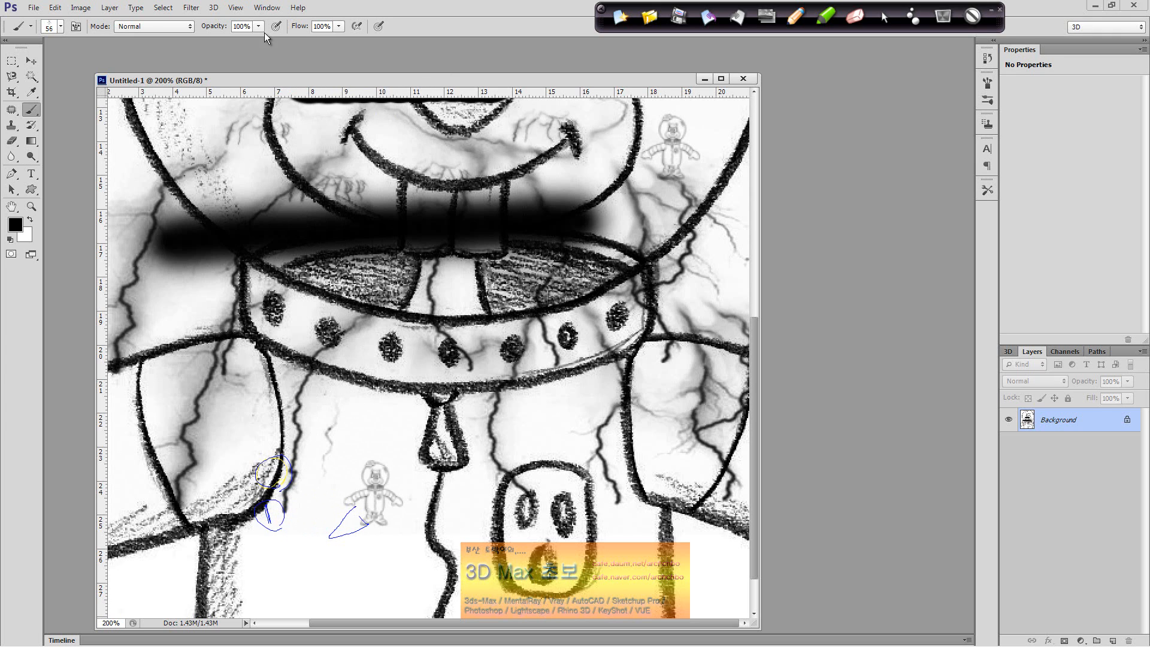
Choose the 1401 px snail brush, reduce it to 137 px and stamp it over the small character below the collar.
click(60, 27)
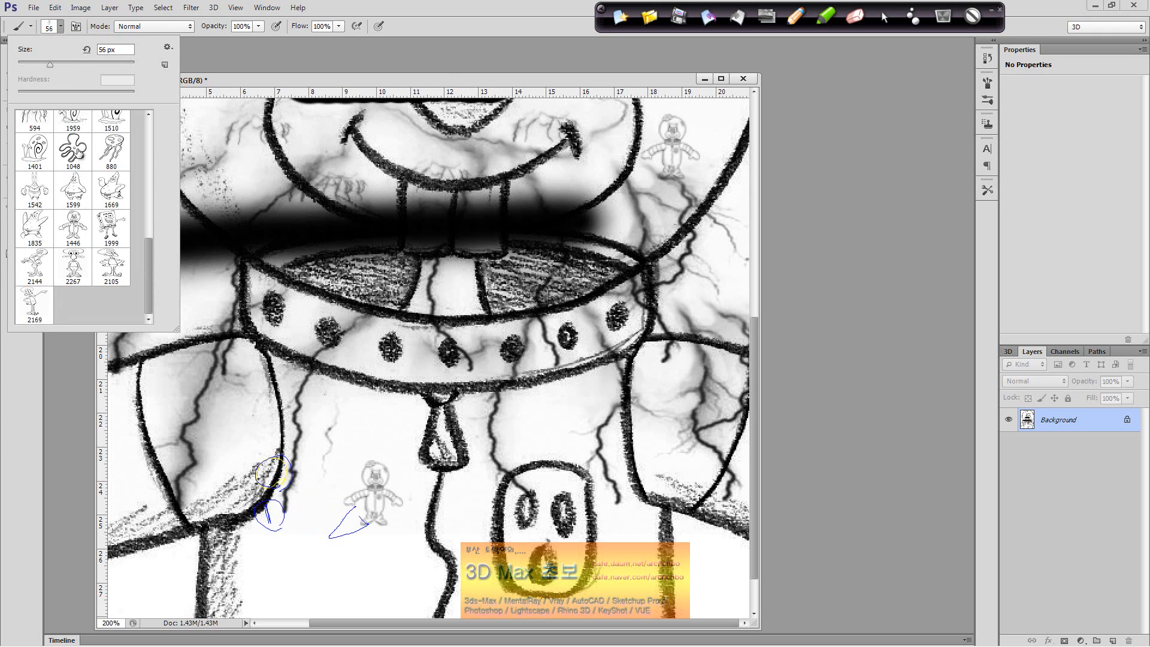
click(35, 157)
drag(70, 61, 64, 60)
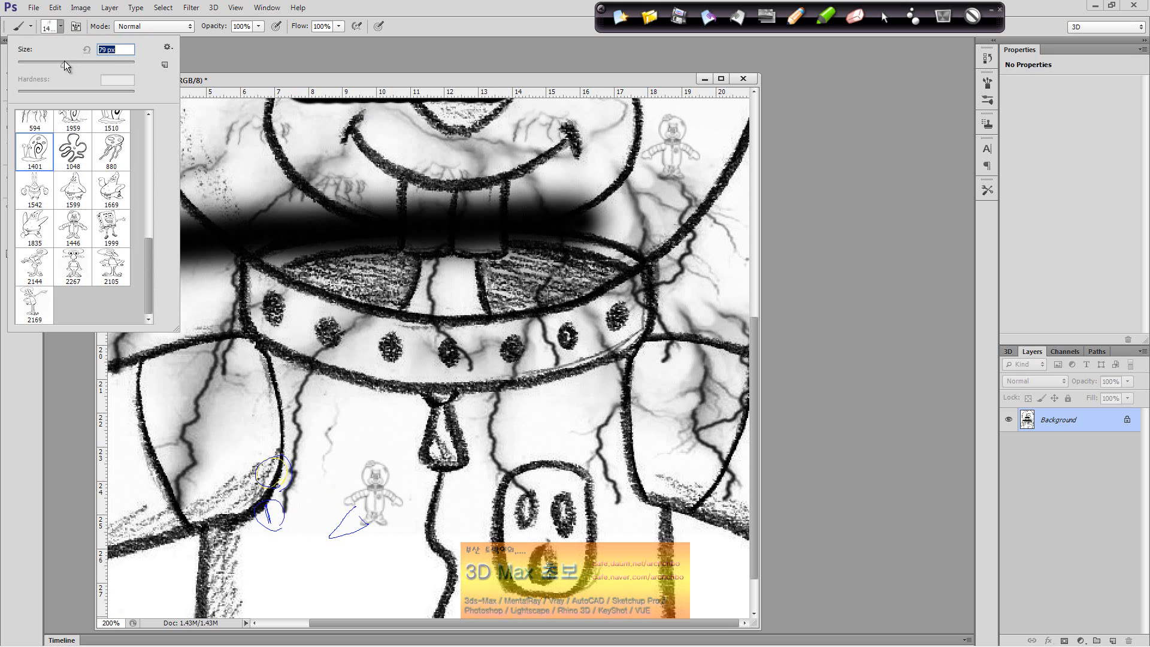
text(137)
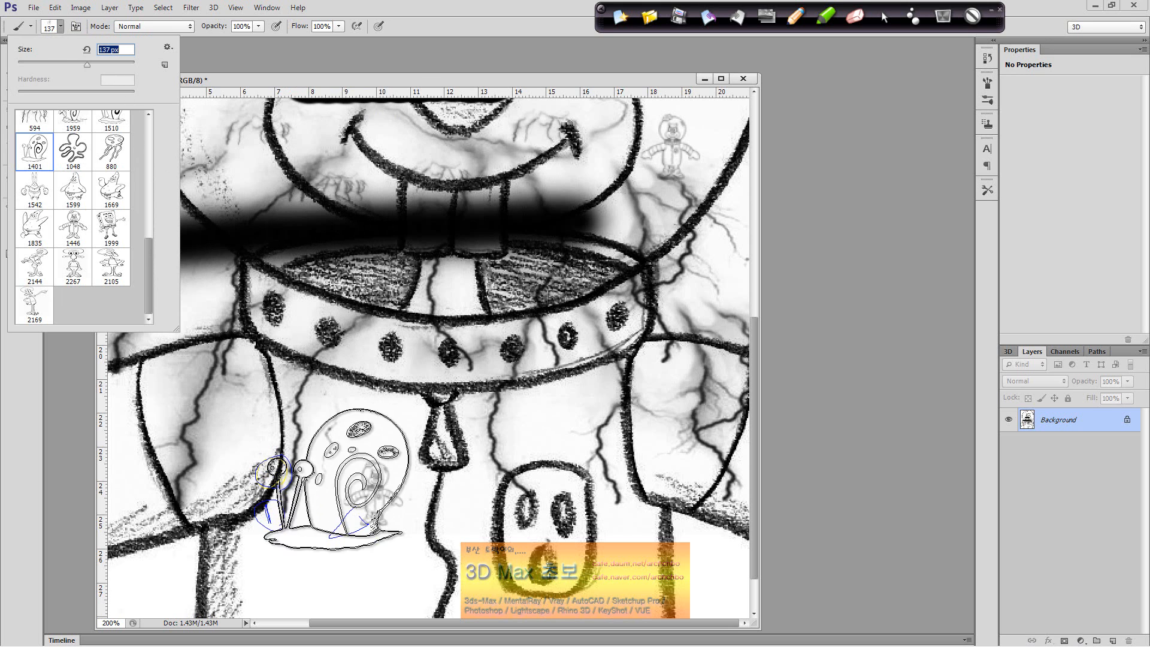
click(327, 530)
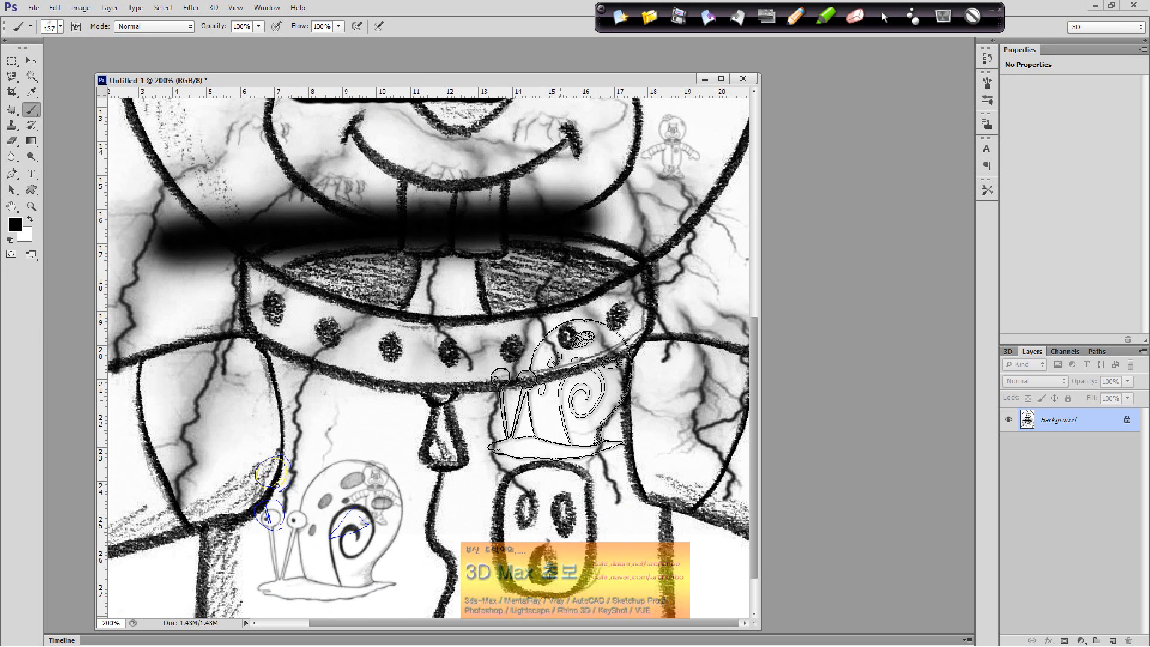
Stamp a second snail above the first, then lower the brush opacity to 15% and stamp fainter snails across the lower canvas.
scroll(557, 443, down, 2)
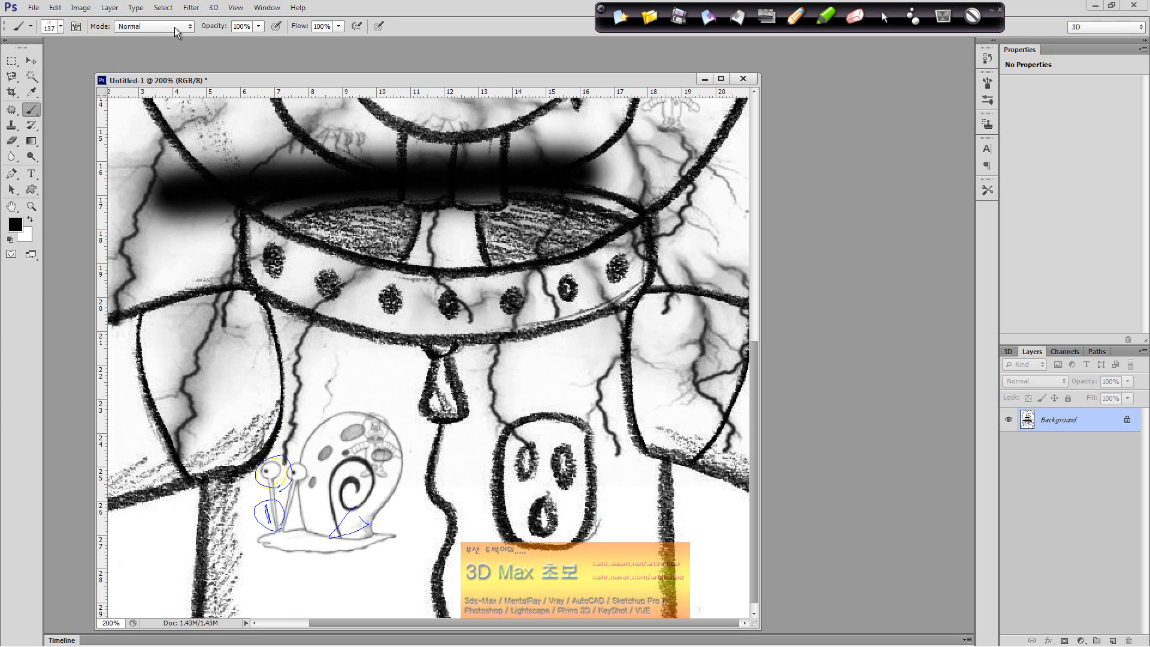
click(177, 27)
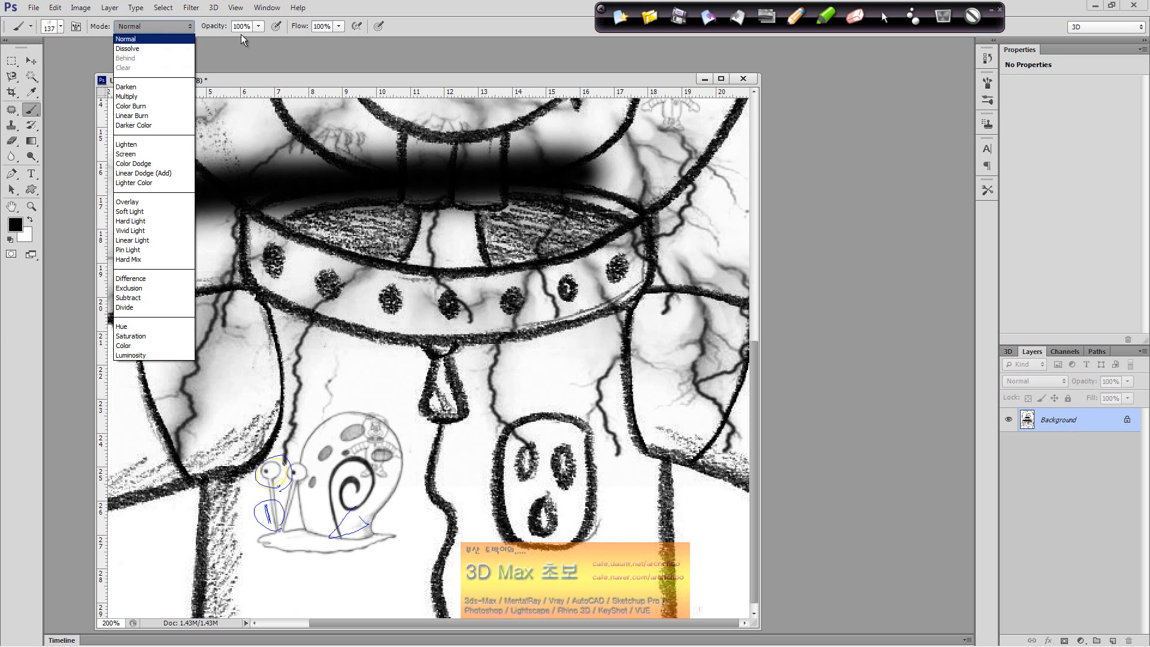
click(259, 30)
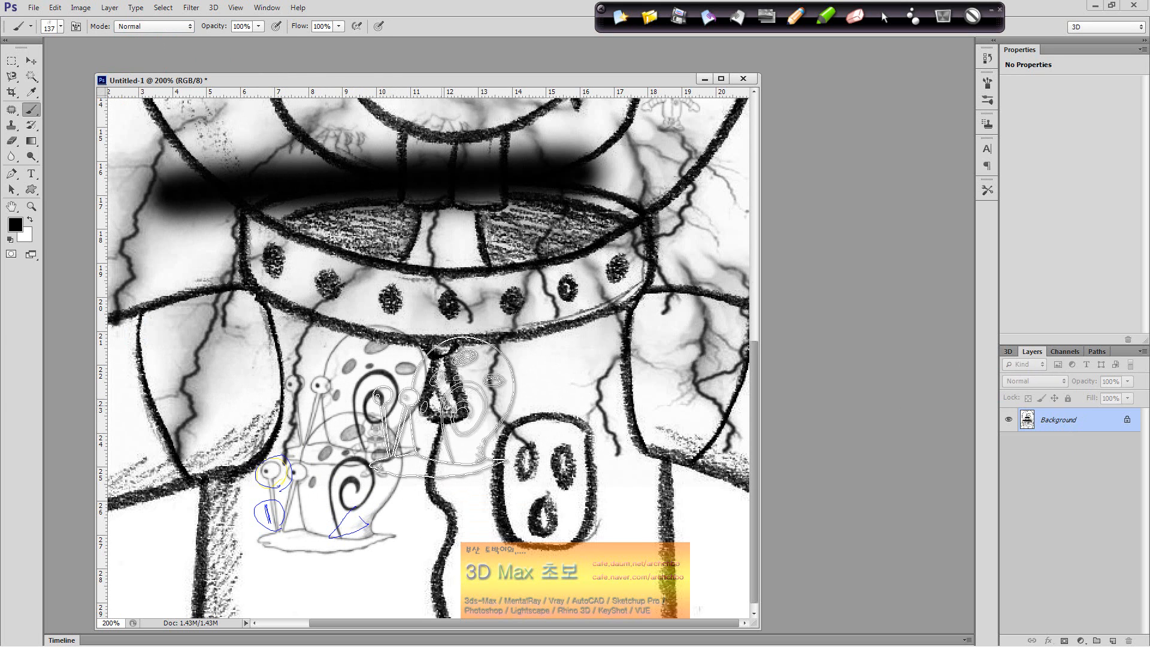
click(258, 27)
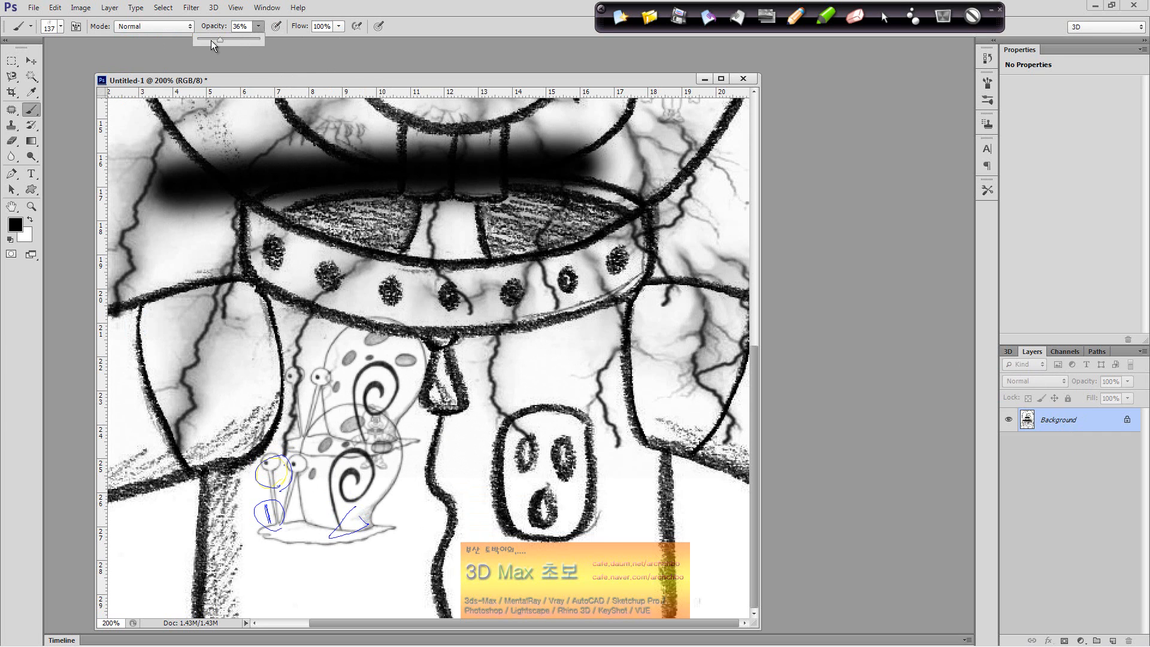
drag(211, 41, 207, 41)
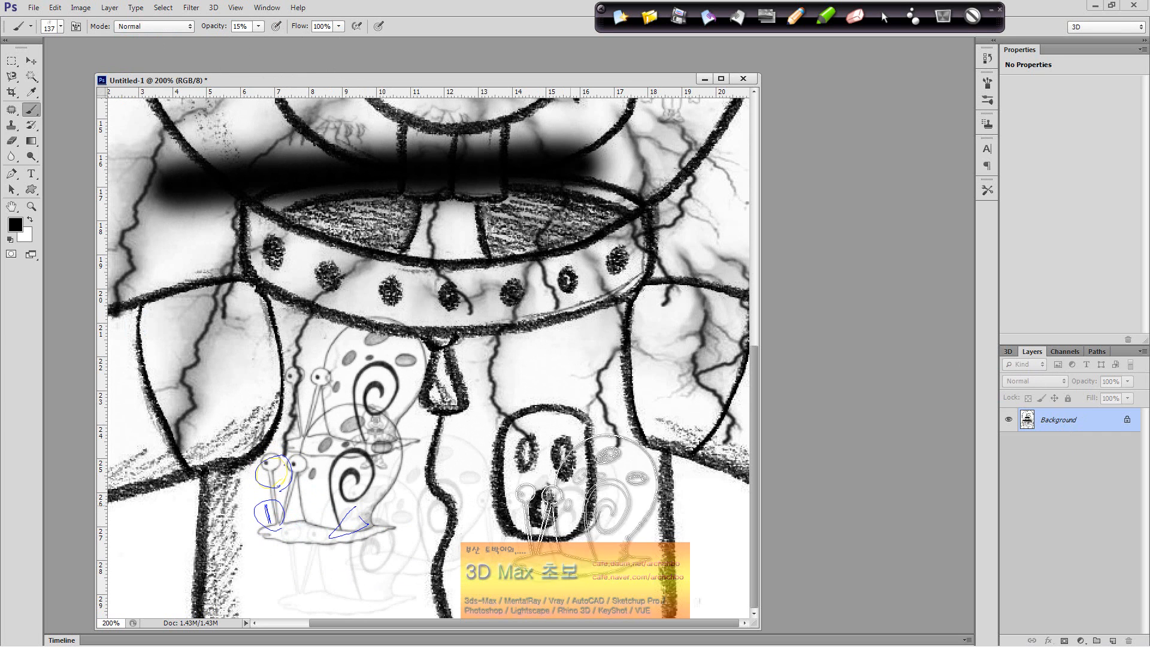
Reset the brush presets to the default set.
click(258, 26)
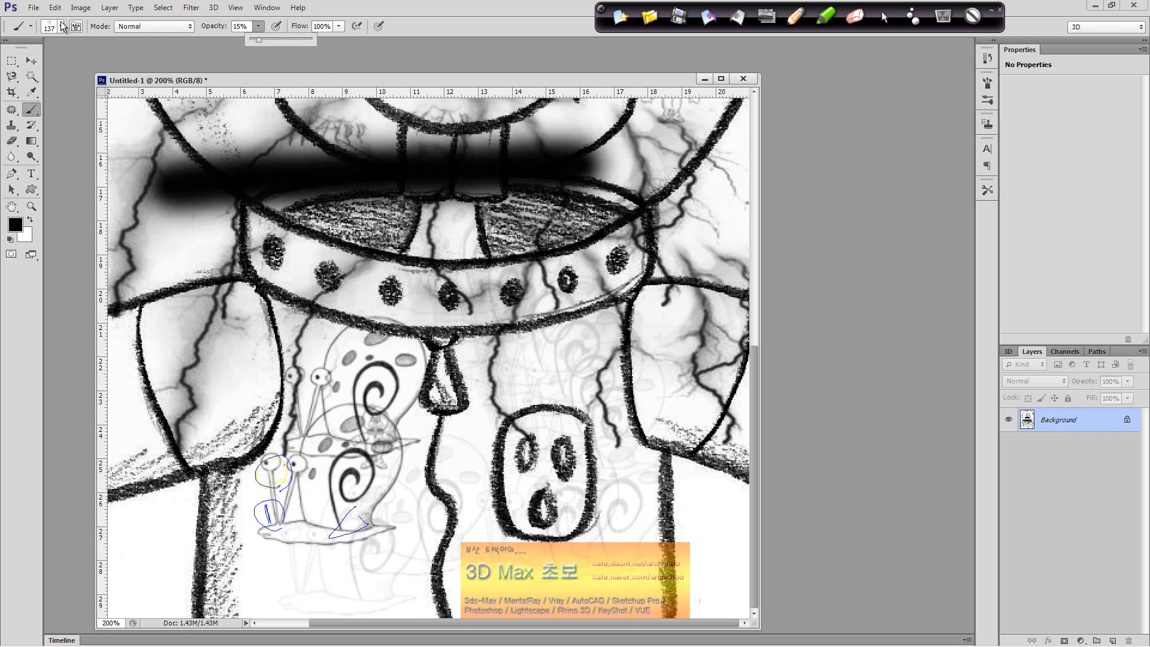
click(32, 110)
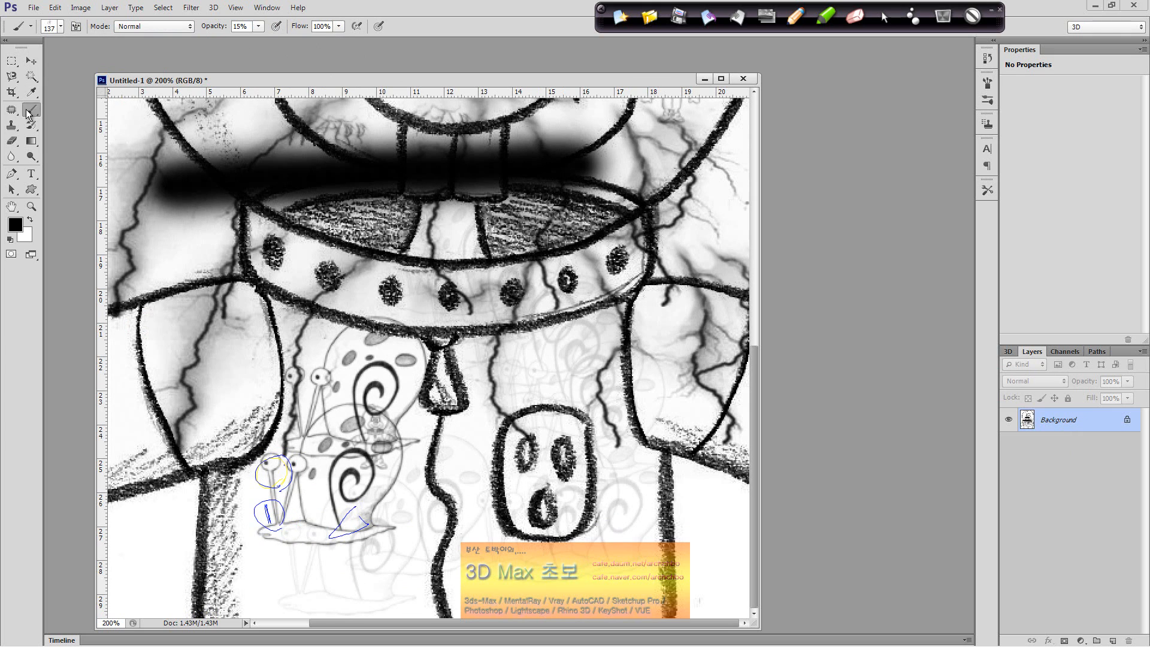
click(61, 27)
click(167, 47)
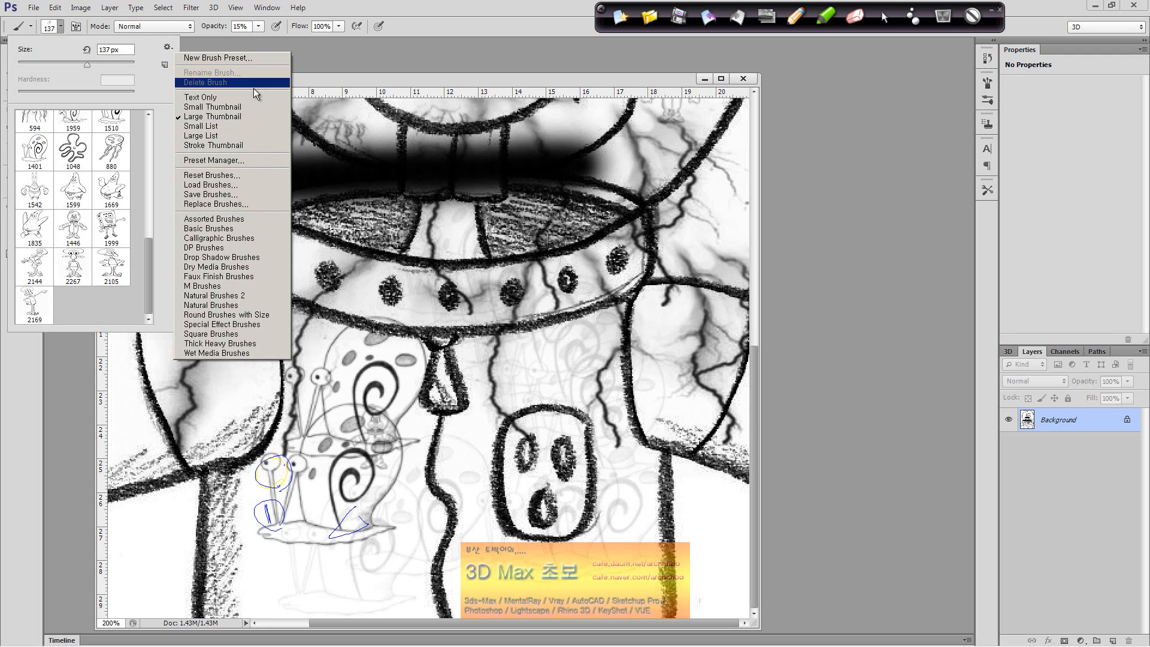
click(253, 176)
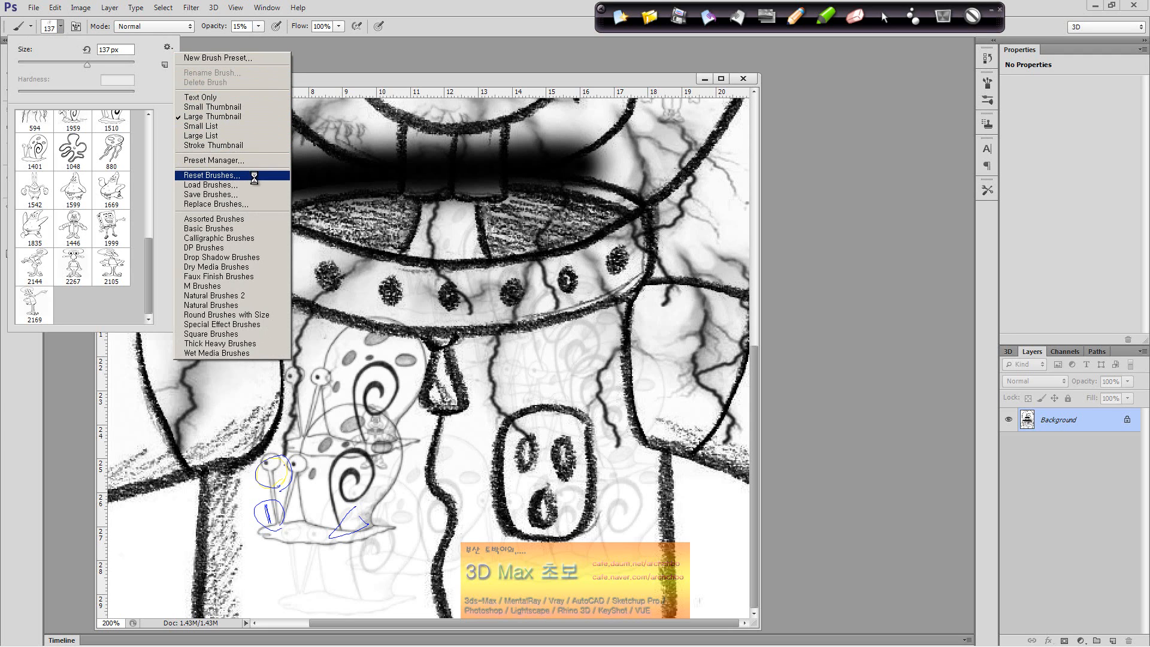
click(533, 249)
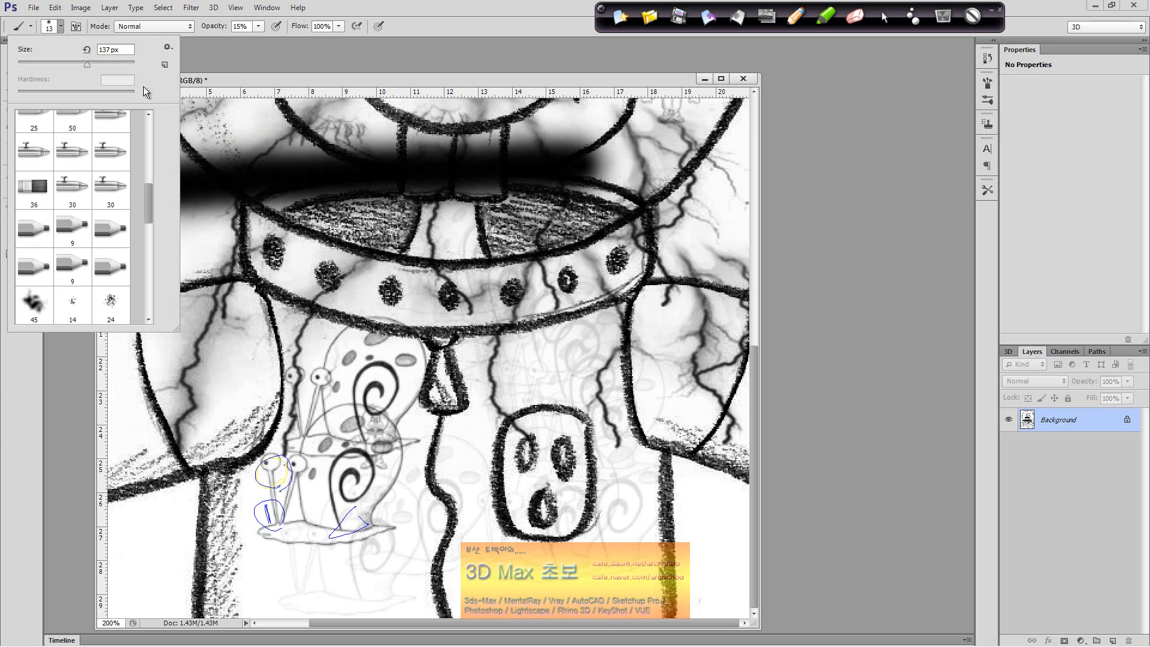
Restore the brush opacity to 100% and paint a thick soft diagonal stroke from the left sleeve up to the collar.
click(233, 43)
click(260, 26)
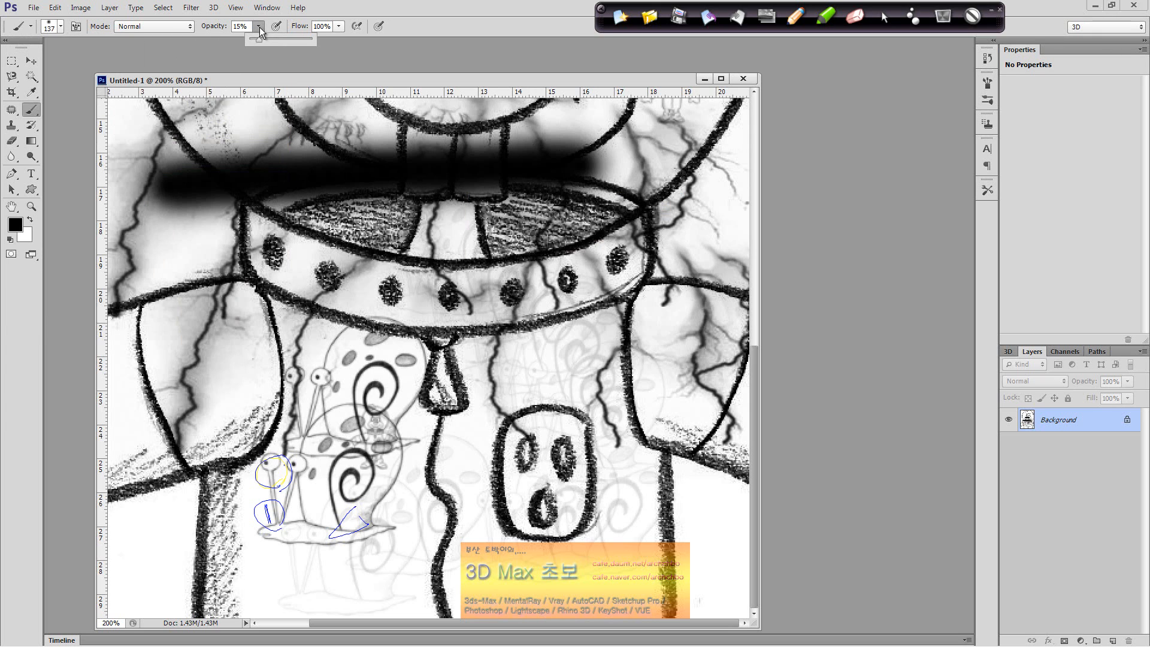
key(0)
mouse_move(215, 419)
mouse_down()
mouse_move(371, 335)
mouse_move(569, 288)
mouse_up()
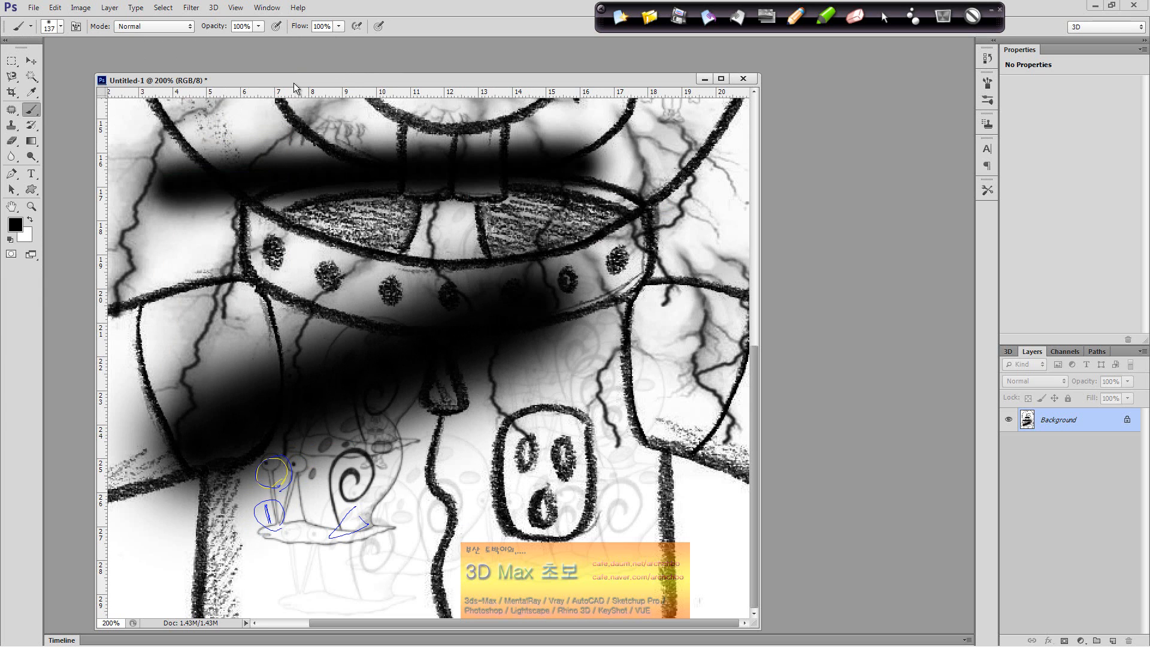
Set the brush opacity to 57% and paint a semi-transparent soft stroke over the collar area.
drag(261, 28, 221, 38)
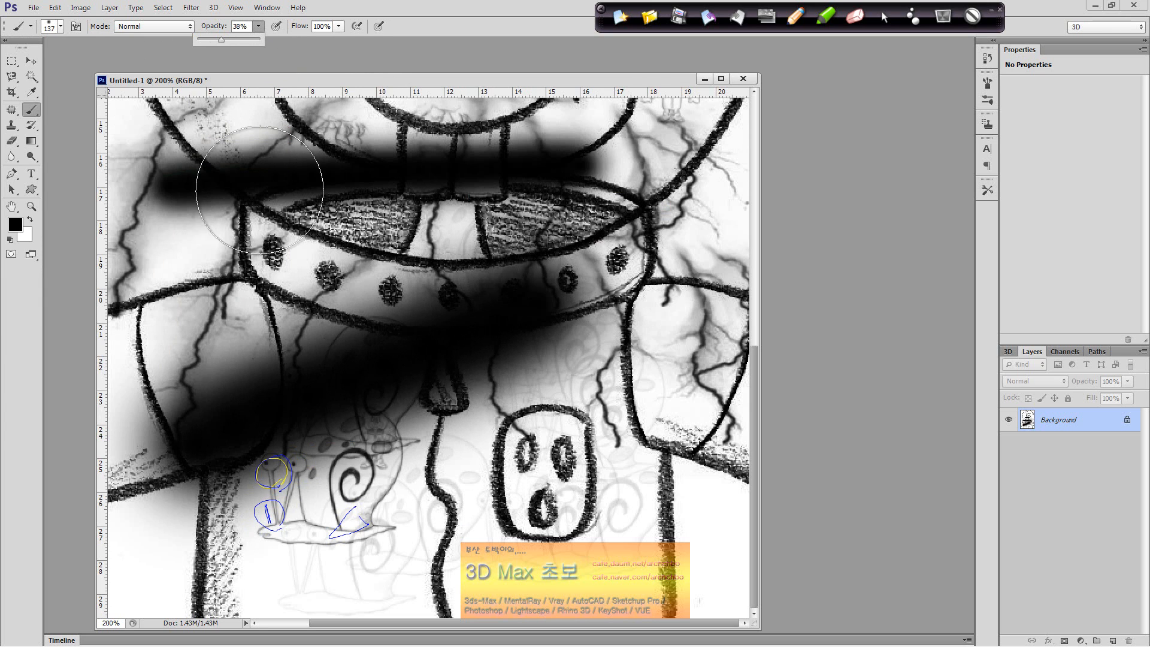
click(233, 40)
mouse_move(279, 267)
mouse_down()
mouse_move(483, 230)
mouse_move(578, 235)
mouse_move(352, 298)
mouse_move(343, 239)
mouse_move(268, 232)
mouse_move(455, 206)
mouse_move(342, 186)
mouse_up()
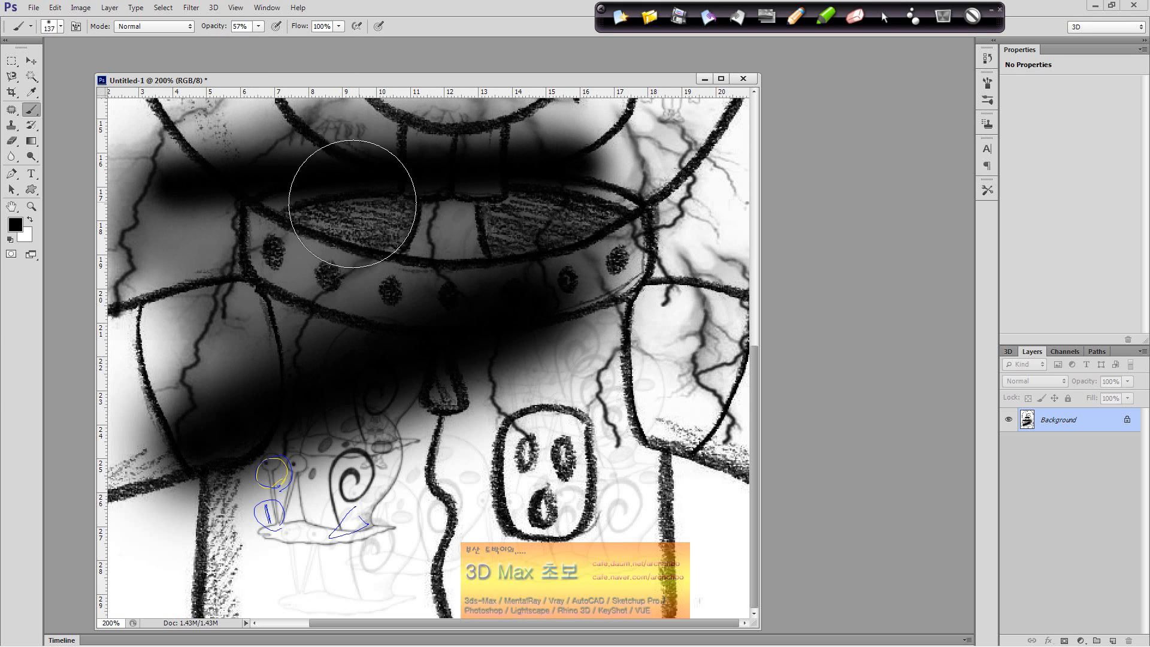
Check the brush flow setting and paint overlapping soft strokes at 57% opacity across the face.
scroll(379, 258, up, 1)
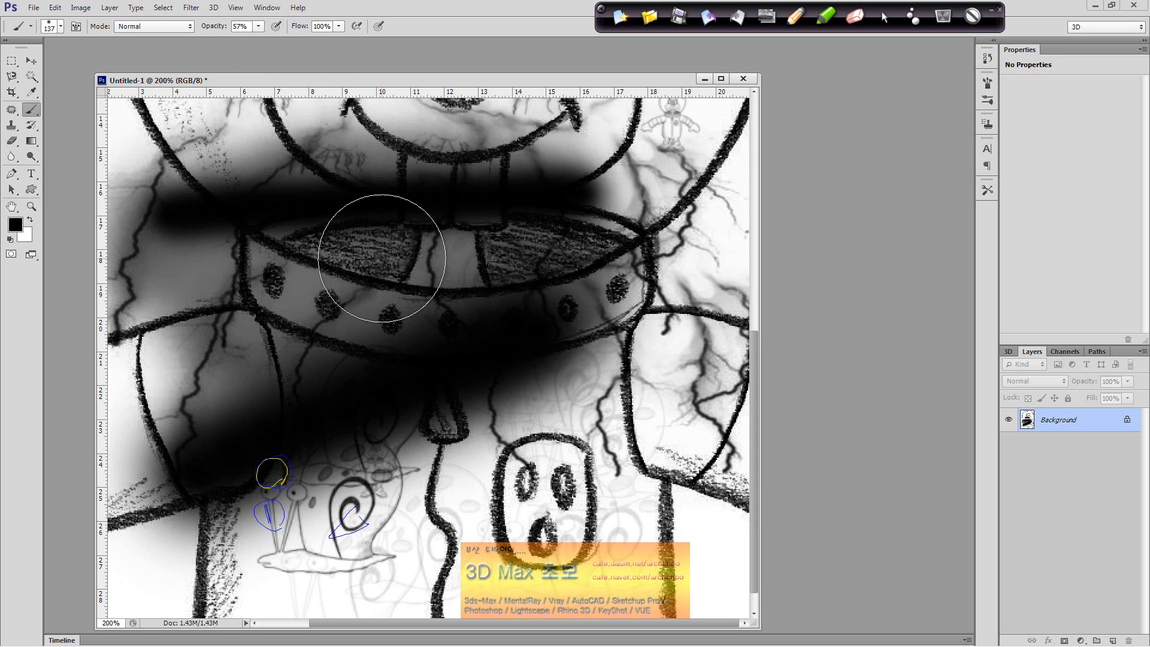
scroll(381, 258, up, 4)
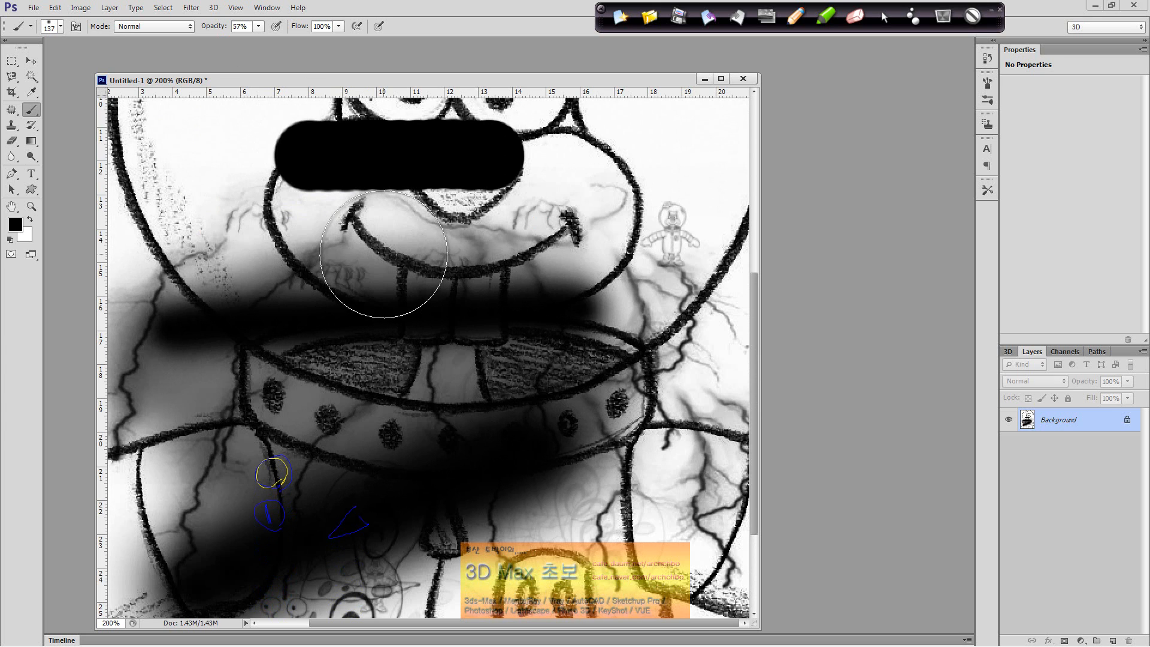
click(340, 27)
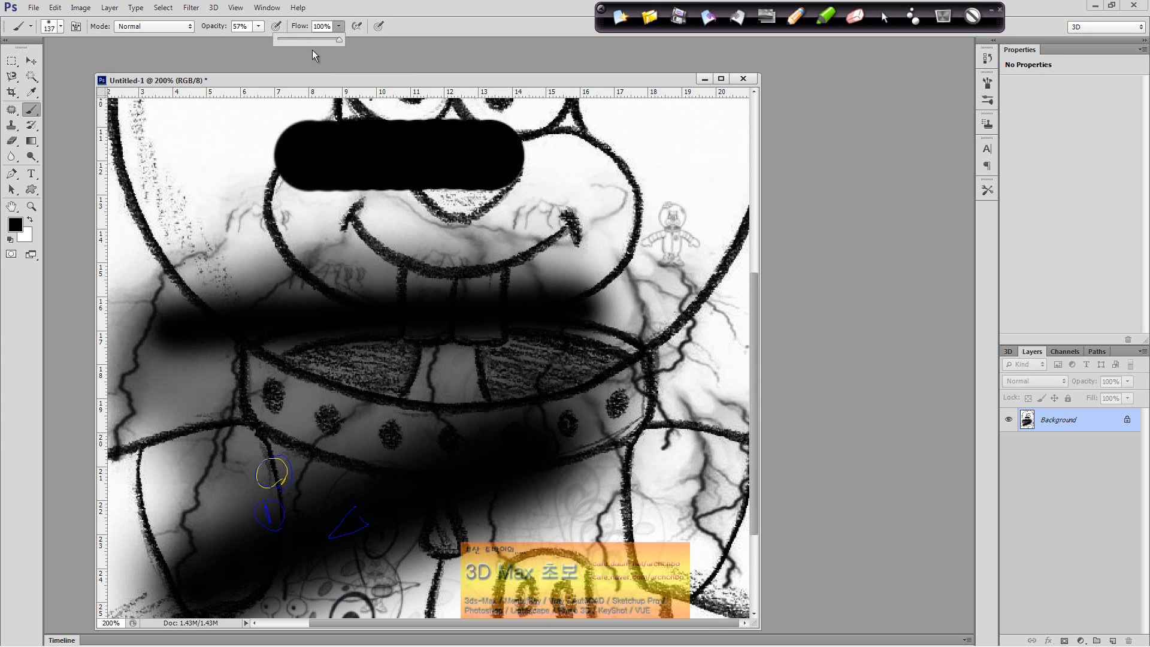
drag(220, 179, 453, 205)
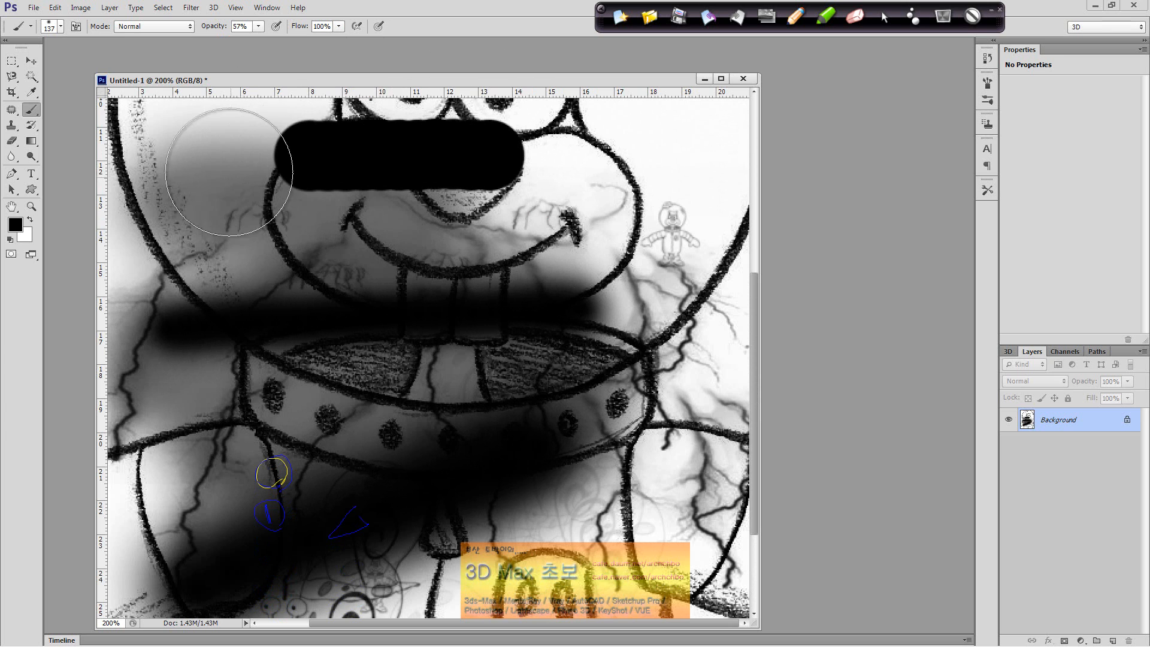
mouse_move(229, 172)
mouse_down()
mouse_move(301, 228)
mouse_move(516, 223)
mouse_move(488, 219)
mouse_move(477, 193)
mouse_move(411, 207)
mouse_move(308, 265)
mouse_move(348, 271)
mouse_move(371, 233)
mouse_move(371, 179)
mouse_move(314, 194)
mouse_move(314, 236)
mouse_move(418, 174)
mouse_move(324, 178)
mouse_move(415, 233)
mouse_move(486, 196)
mouse_move(422, 239)
mouse_move(538, 251)
mouse_move(638, 234)
mouse_move(591, 166)
mouse_move(683, 168)
mouse_move(648, 159)
mouse_move(515, 212)
mouse_move(611, 247)
mouse_move(636, 274)
mouse_move(652, 213)
mouse_move(498, 312)
mouse_move(497, 203)
mouse_up()
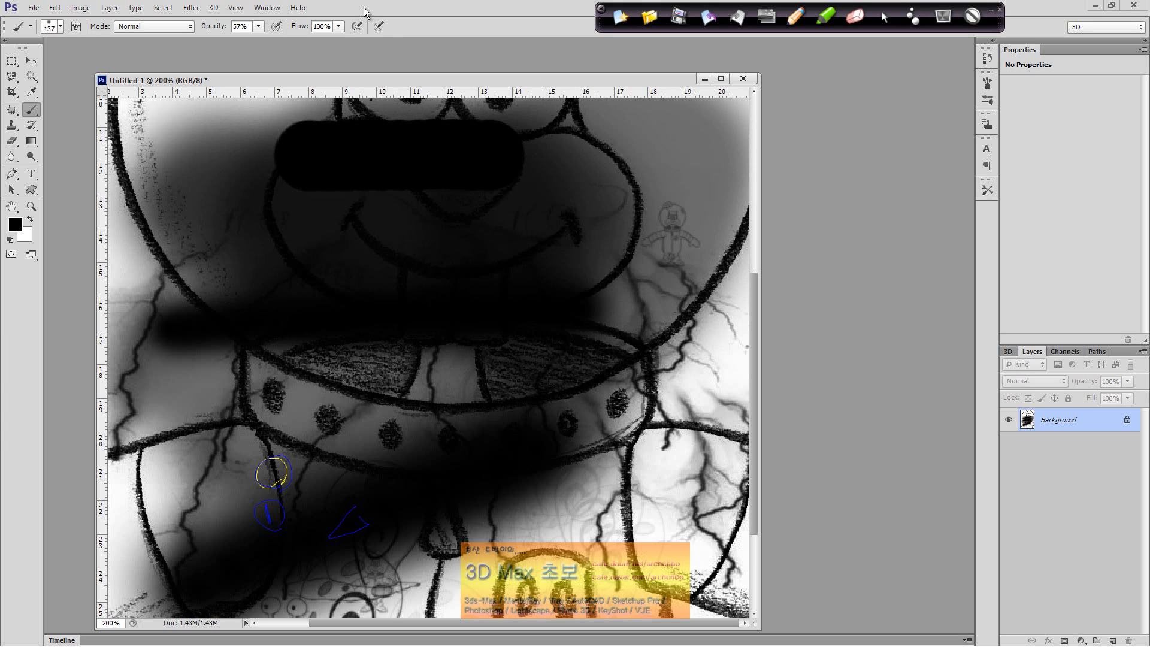
Restore the brush opacity to 100% and paint a solid soft stroke over the face down to the collar.
drag(258, 25, 315, 42)
mouse_move(258, 114)
mouse_down()
mouse_move(204, 157)
mouse_move(213, 189)
mouse_move(228, 196)
mouse_move(223, 223)
mouse_move(260, 271)
mouse_move(385, 344)
mouse_move(482, 344)
mouse_move(532, 326)
mouse_up()
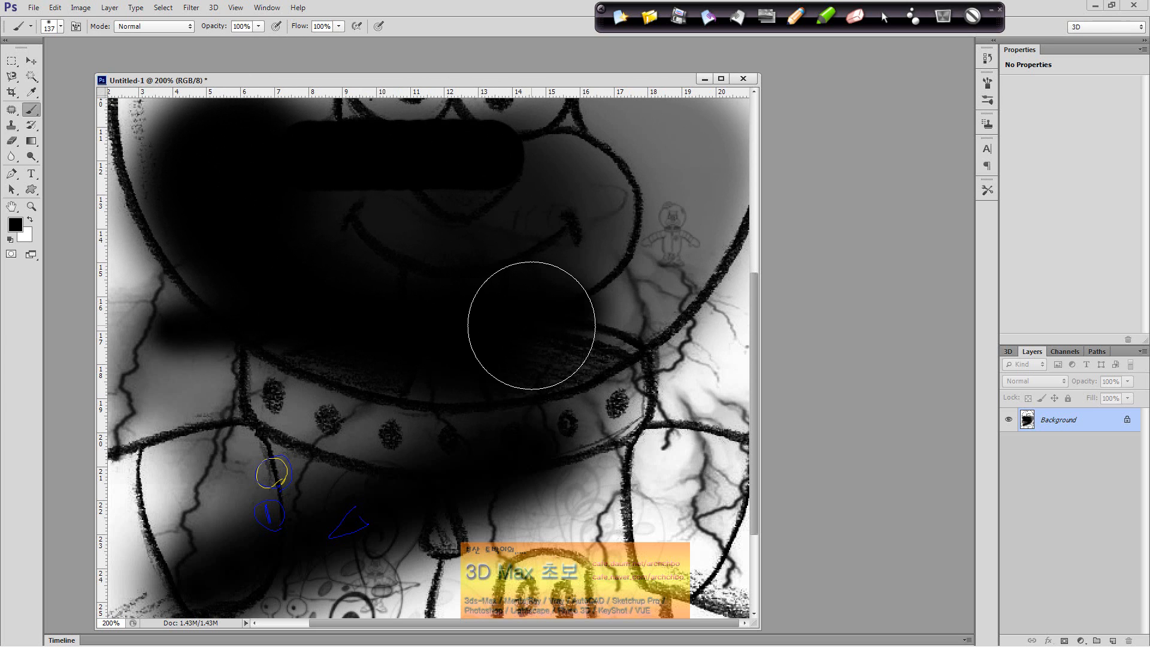
click(884, 17)
With the Pencil tool at 1 px, choose a round preset and draw a thin straight diagonal line from the left sleeve to the right cheek.
drag(36, 113, 90, 121)
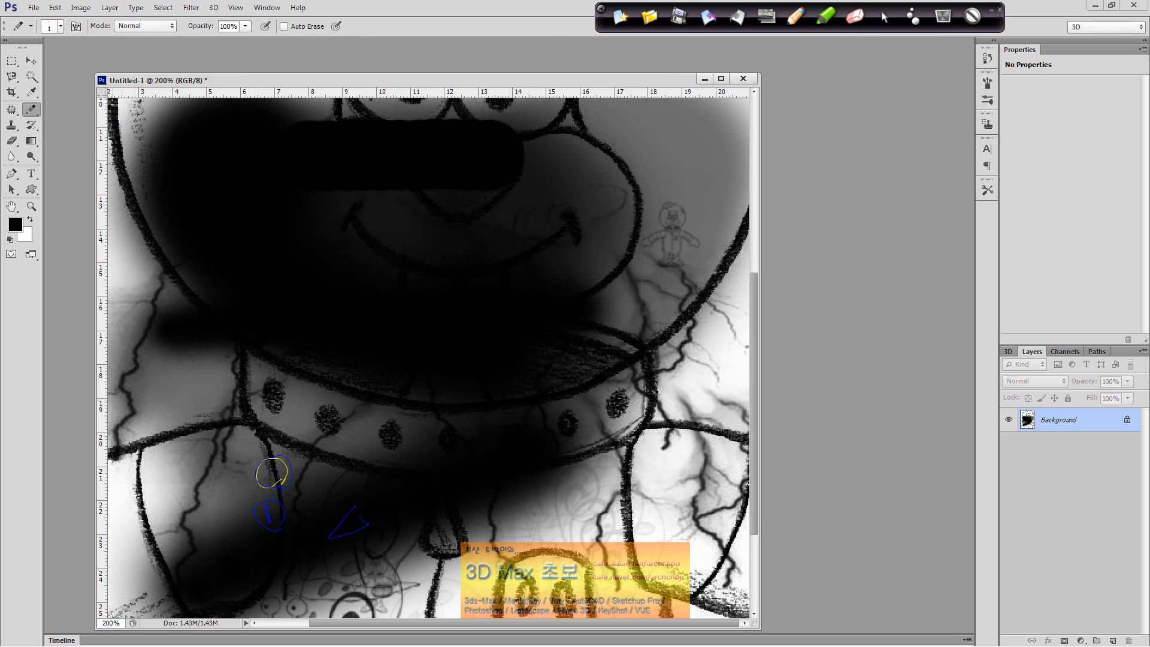
click(62, 27)
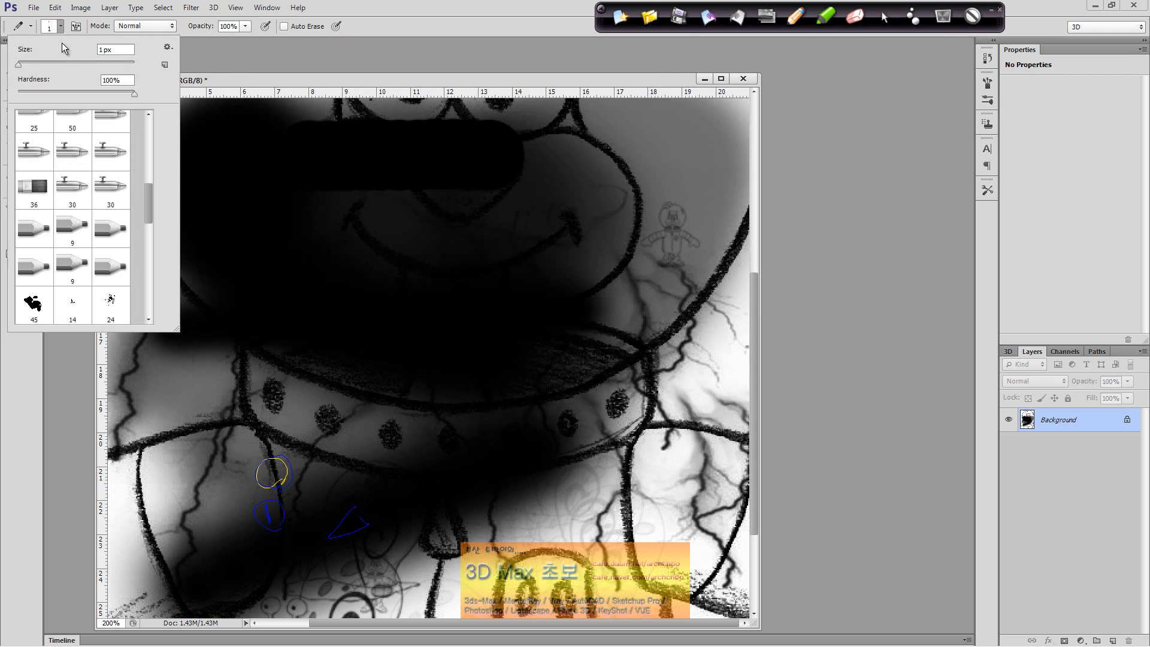
scroll(122, 216, up, 1)
drag(151, 196, 152, 127)
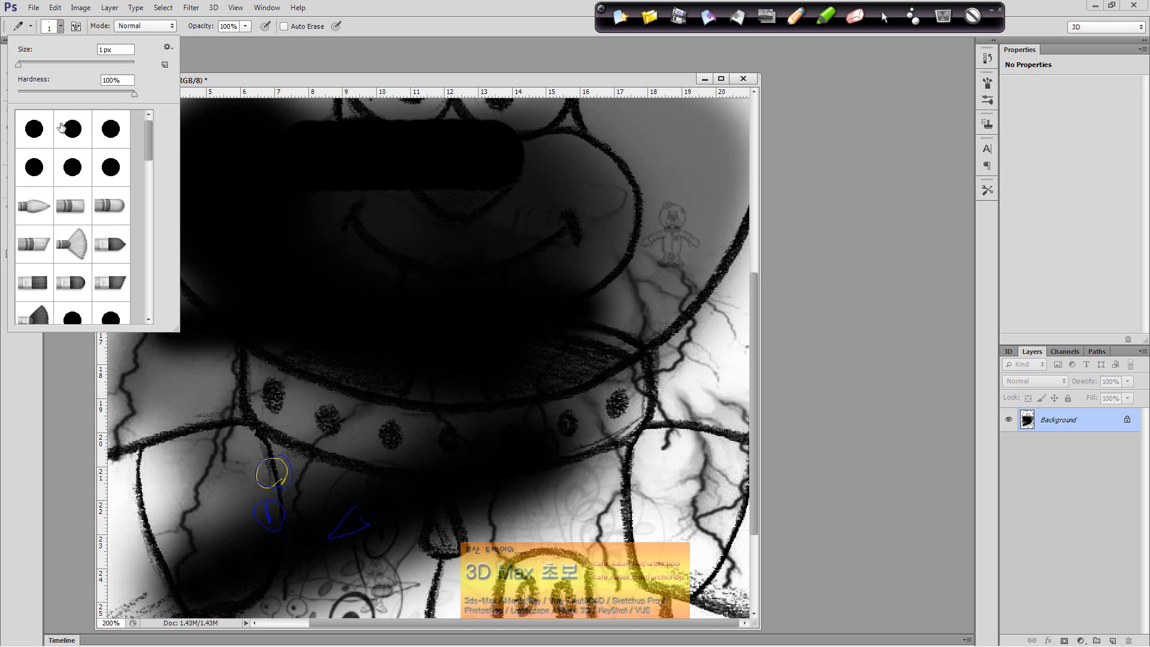
click(115, 138)
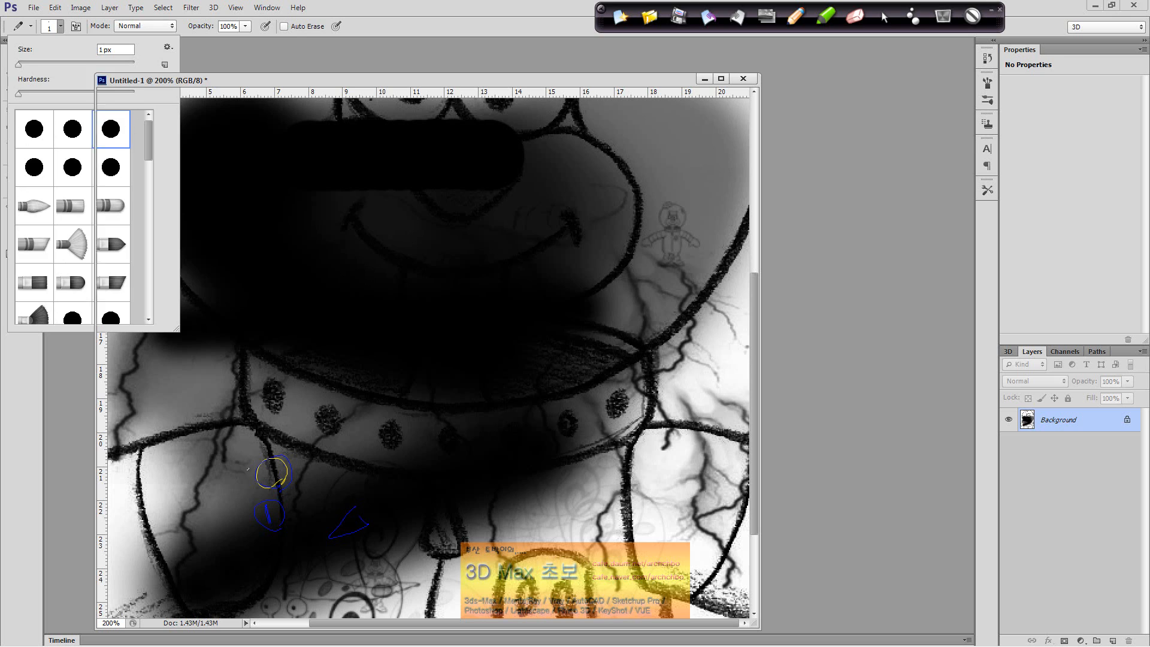
shift+click(623, 259)
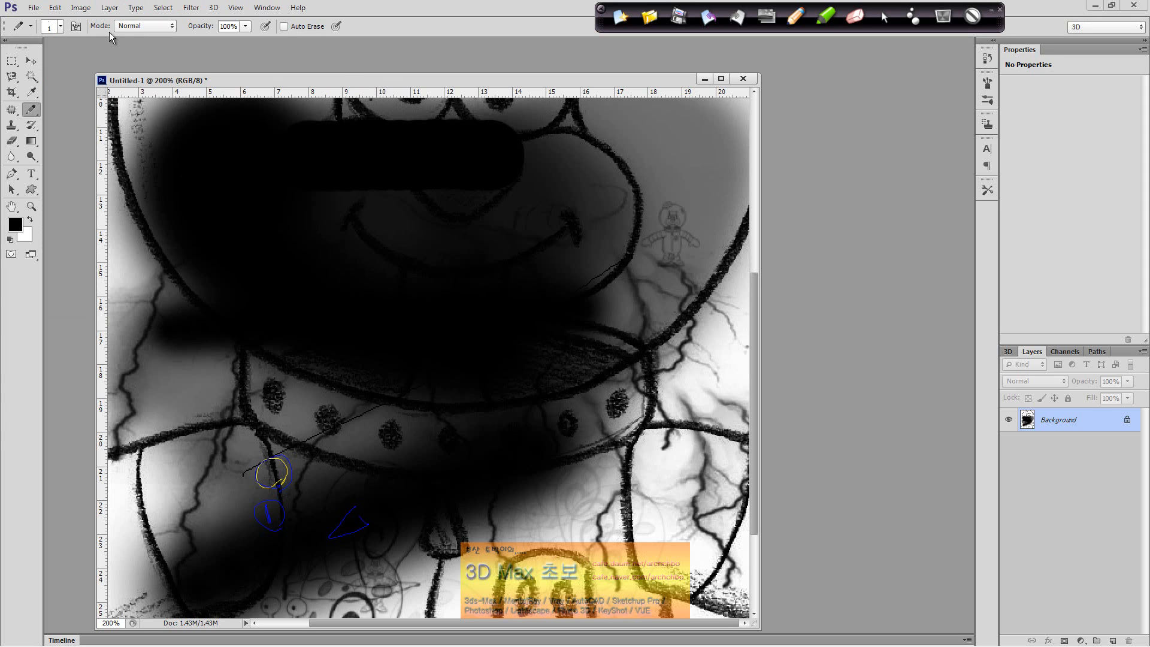
Switch back to the Brush tool and review its size, hardness and available preset library options.
right_click(31, 109)
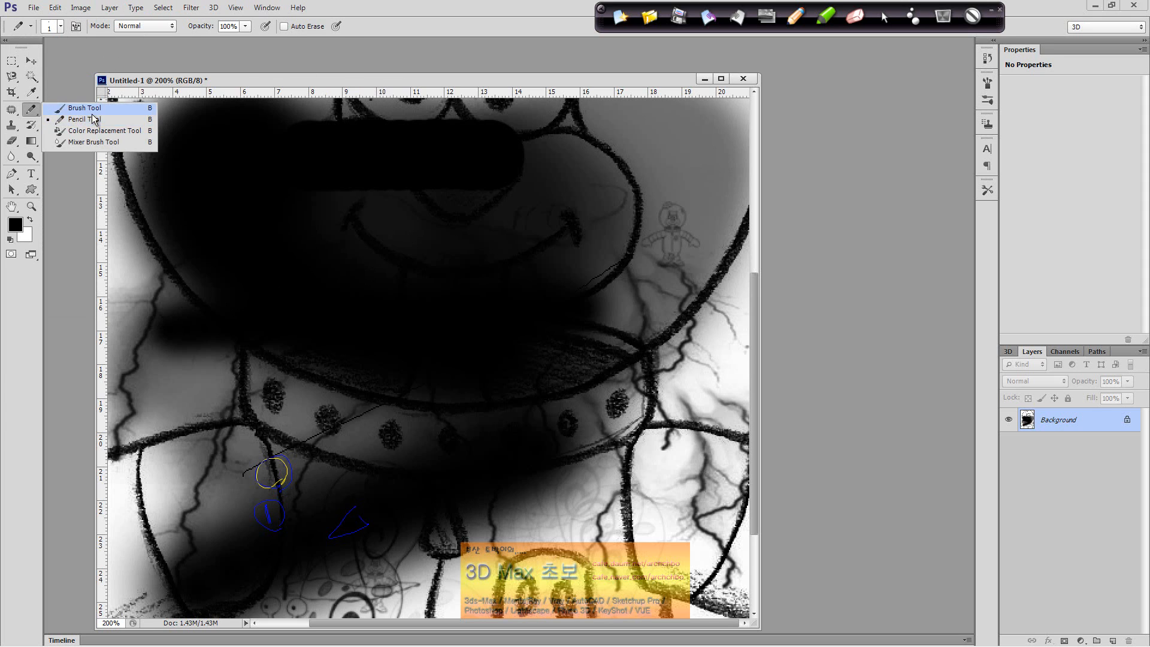
click(66, 108)
click(60, 26)
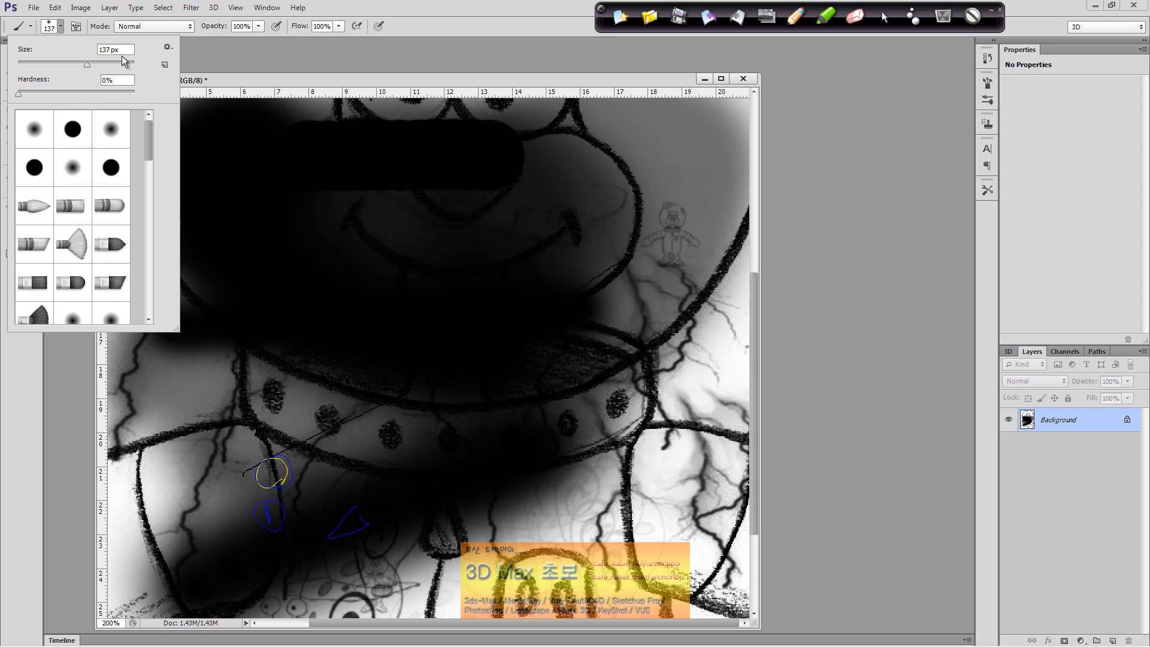
click(168, 47)
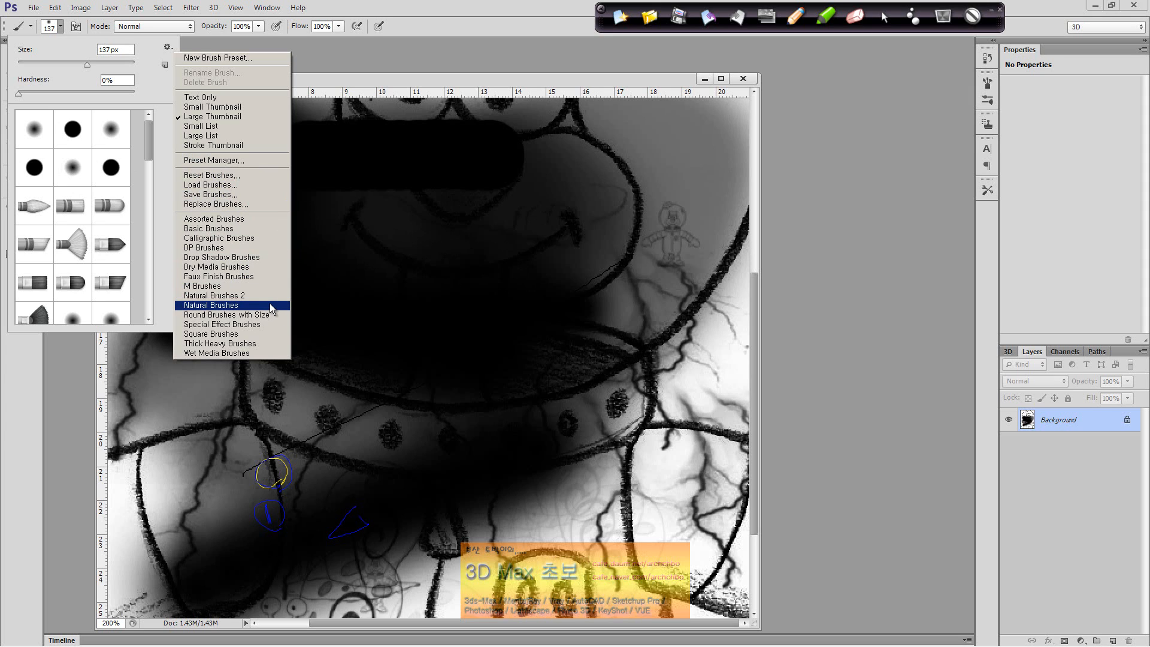
click(162, 102)
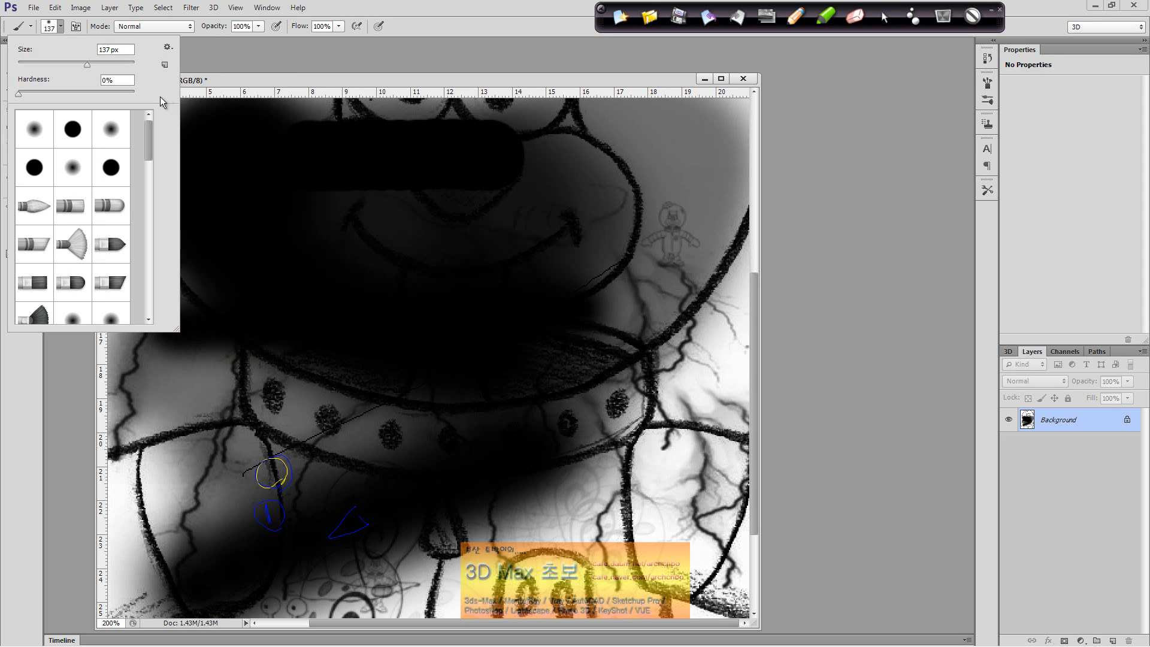
click(226, 103)
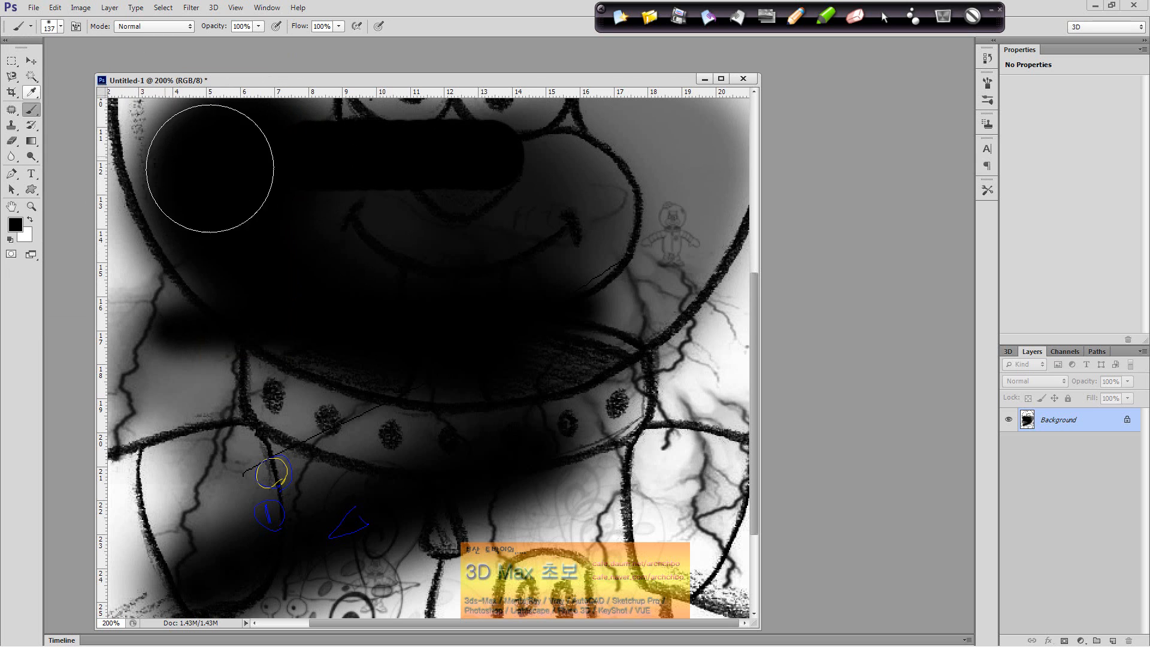
Close the Untitled-1 document without saving the changes.
click(743, 78)
click(586, 244)
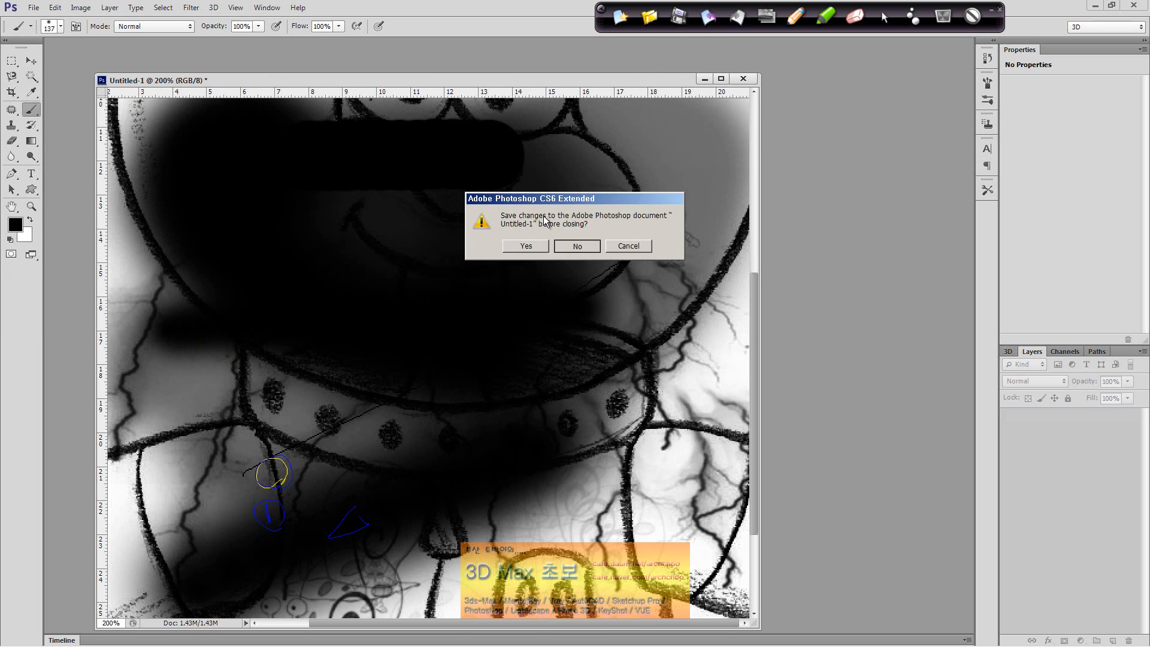
Create a new RGB document of 209.9 × 297.04 mm at 72 pixels/inch with a white background.
click(34, 7)
click(42, 22)
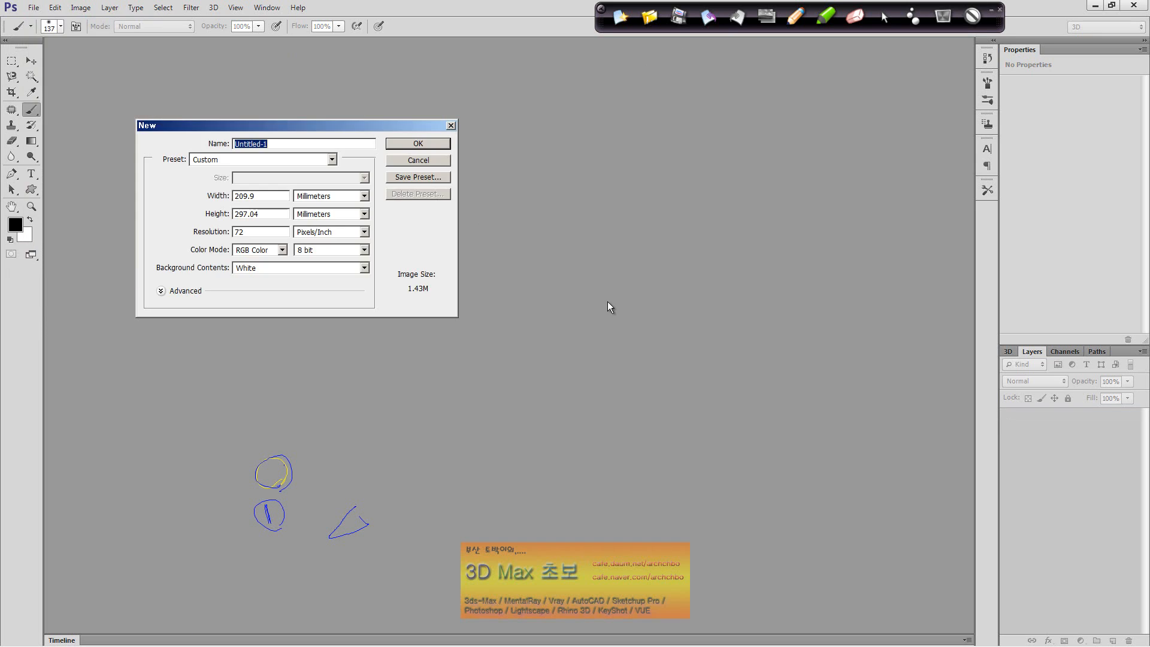
click(418, 143)
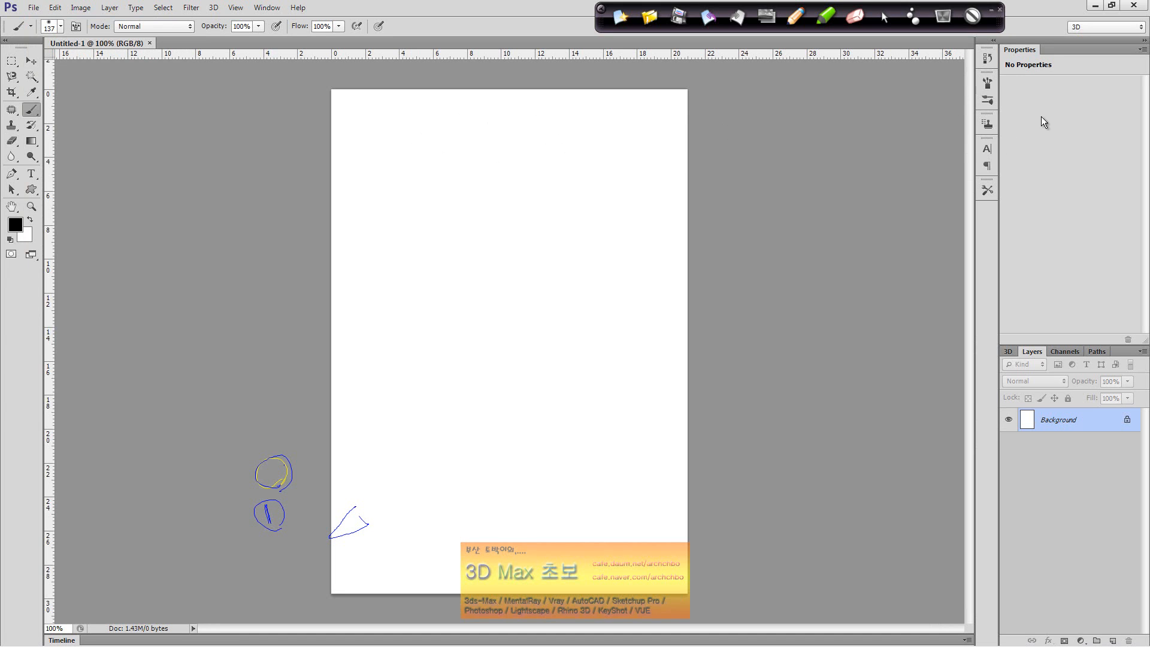
Show the full Brush settings with the tip shape options and briefly check the brush preset picker.
click(986, 85)
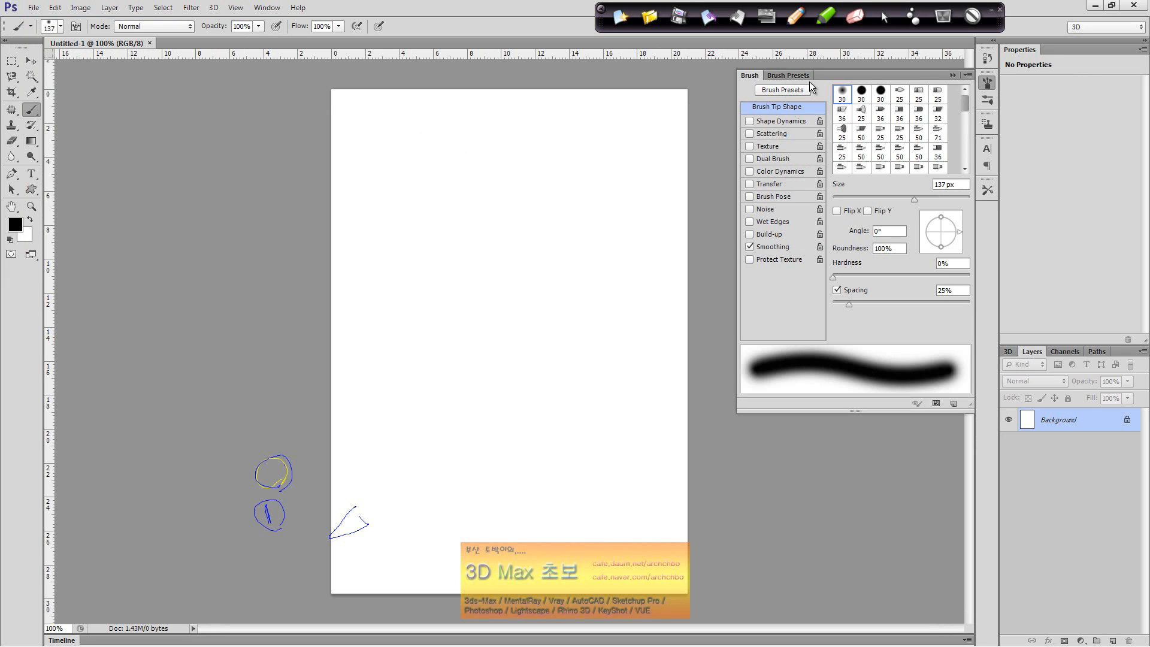
click(61, 26)
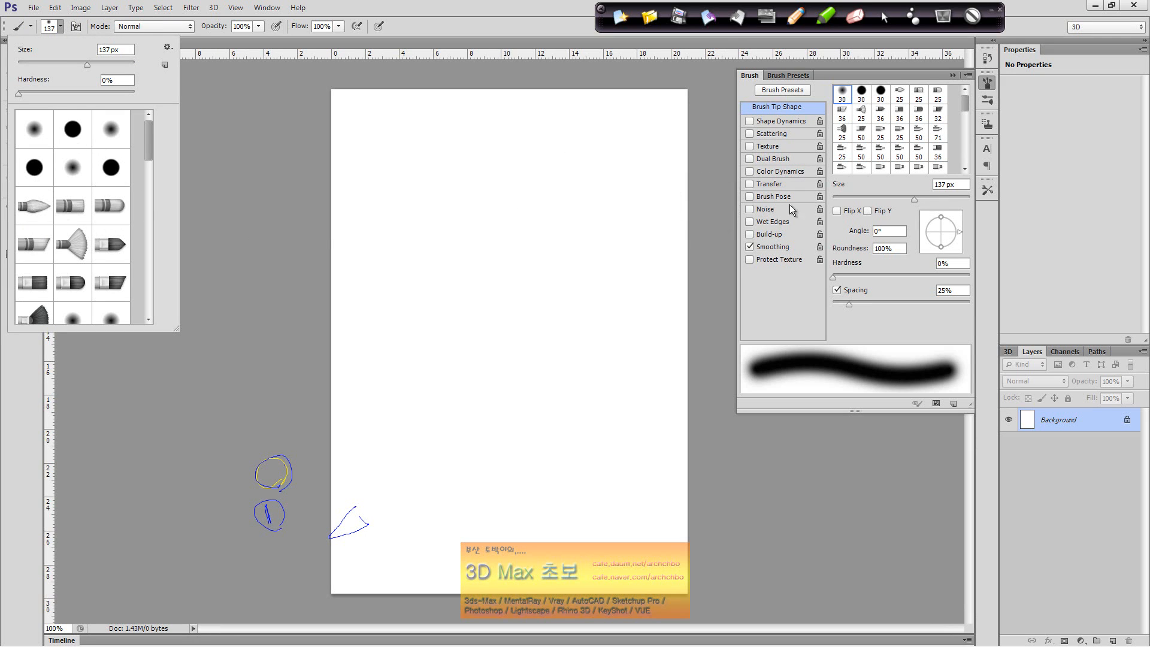
click(820, 268)
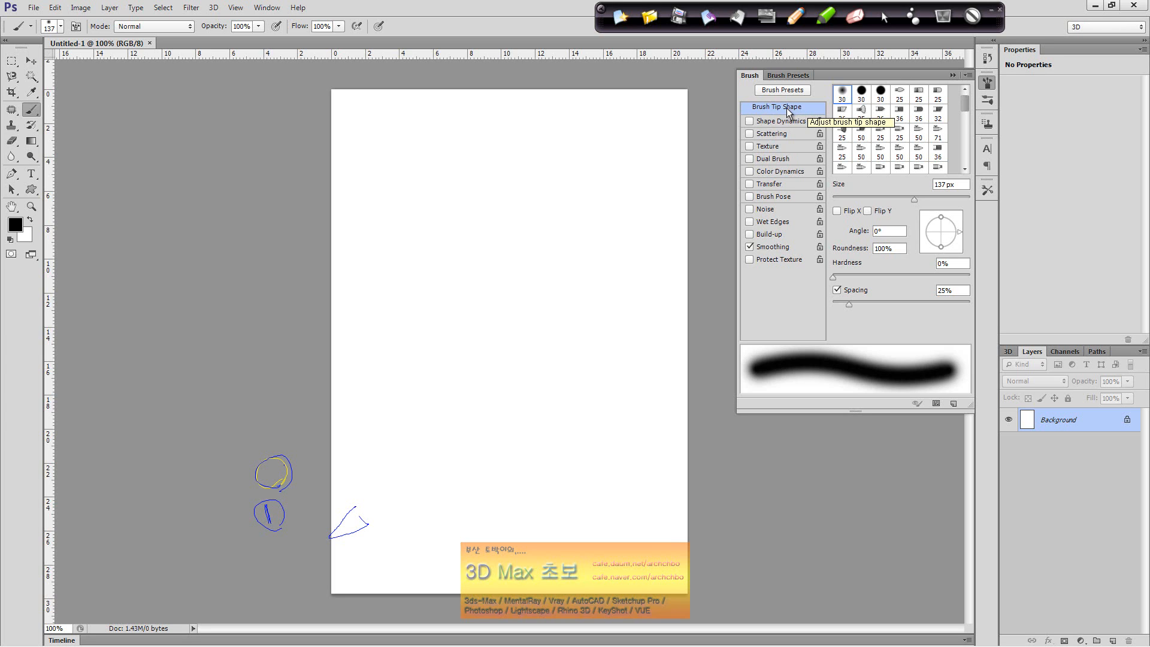
Turn on the screen annotation pen and handwrite explanatory notes for Brush Tip Shape and Shape Dynamics over the page.
click(797, 19)
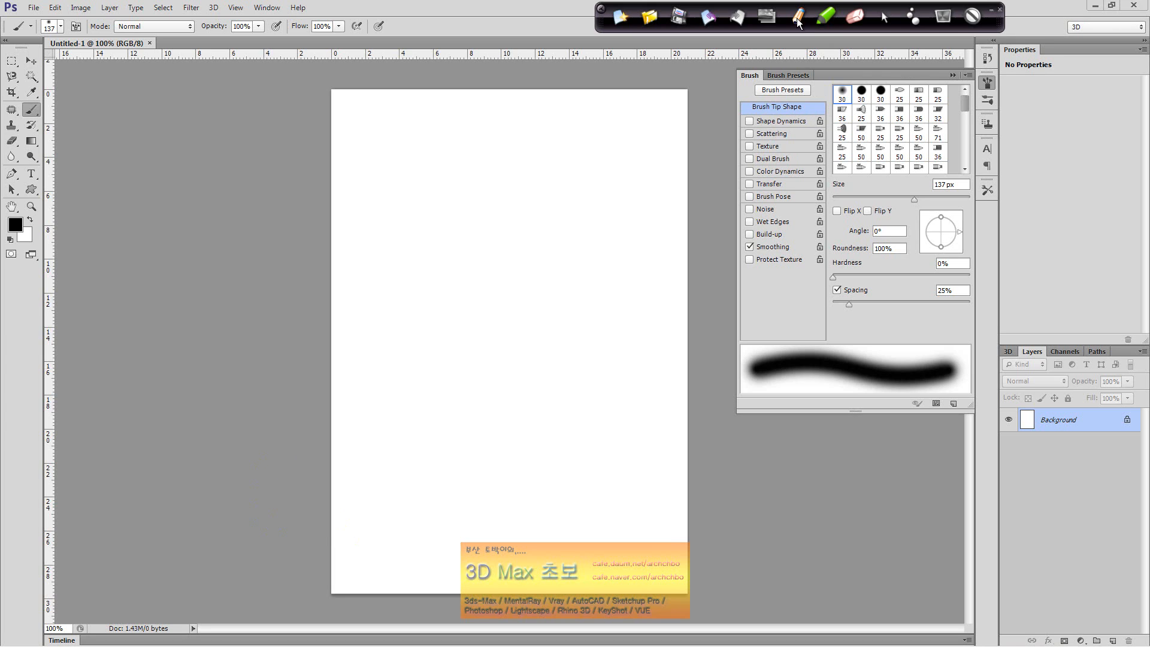
click(798, 21)
click(943, 17)
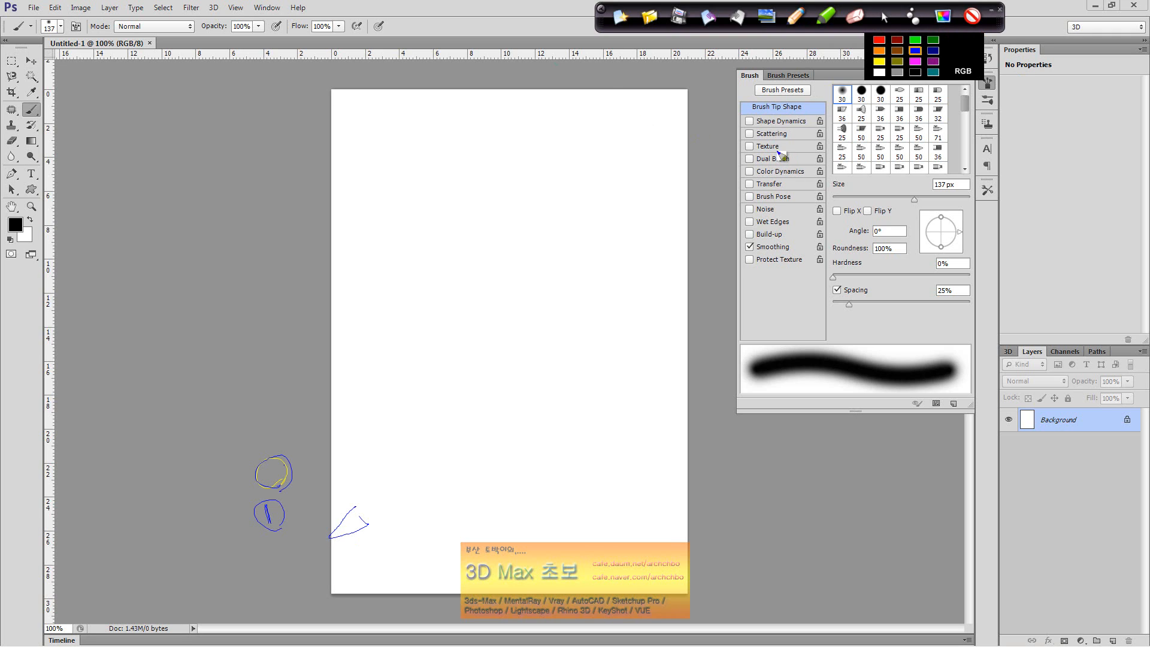
click(352, 129)
mouse_move(352, 116)
mouse_down()
mouse_move(371, 137)
mouse_move(435, 137)
mouse_move(439, 126)
mouse_move(452, 151)
mouse_move(455, 127)
mouse_move(502, 98)
mouse_move(516, 127)
mouse_move(561, 117)
mouse_move(566, 131)
mouse_move(599, 113)
mouse_move(611, 136)
mouse_move(676, 118)
mouse_move(655, 141)
mouse_move(710, 143)
mouse_up()
click(565, 121)
click(564, 135)
mouse_move(639, 157)
mouse_down()
mouse_move(659, 156)
mouse_move(684, 199)
mouse_move(693, 173)
mouse_up()
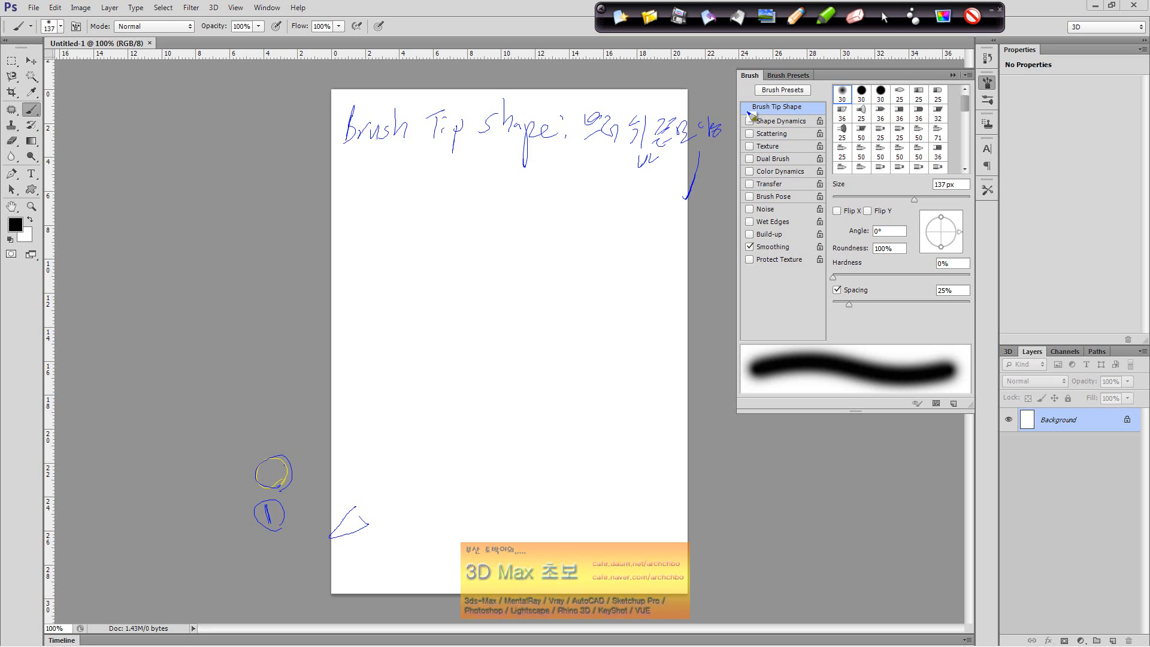
mouse_move(157, 181)
mouse_down()
mouse_move(137, 207)
mouse_move(176, 194)
mouse_move(213, 207)
mouse_move(230, 195)
mouse_move(219, 219)
mouse_move(233, 204)
mouse_move(299, 195)
mouse_move(289, 209)
mouse_move(308, 189)
mouse_move(289, 210)
mouse_move(311, 197)
mouse_move(314, 213)
mouse_move(331, 181)
mouse_move(325, 206)
mouse_move(348, 185)
mouse_move(361, 196)
mouse_move(387, 180)
mouse_move(400, 180)
mouse_move(385, 203)
mouse_move(431, 185)
mouse_move(494, 198)
mouse_move(499, 177)
mouse_move(513, 178)
mouse_move(516, 198)
mouse_move(520, 177)
mouse_move(548, 183)
mouse_move(545, 207)
mouse_move(563, 189)
mouse_move(620, 183)
mouse_move(638, 205)
mouse_up()
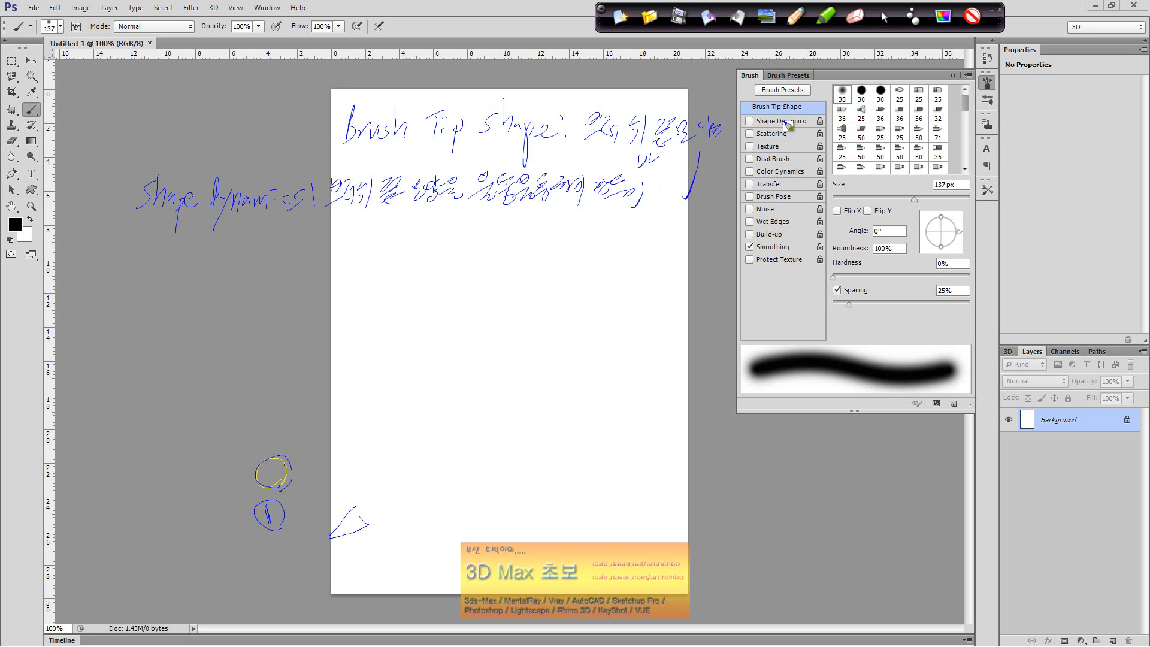
Handwrite an annotation explaining Scattering and sketch sample straight, wavy and looping lines below the brush settings.
mouse_move(148, 239)
mouse_down()
mouse_move(178, 249)
mouse_move(176, 263)
mouse_move(204, 239)
mouse_move(205, 262)
mouse_move(252, 236)
mouse_move(248, 257)
mouse_move(271, 252)
mouse_up()
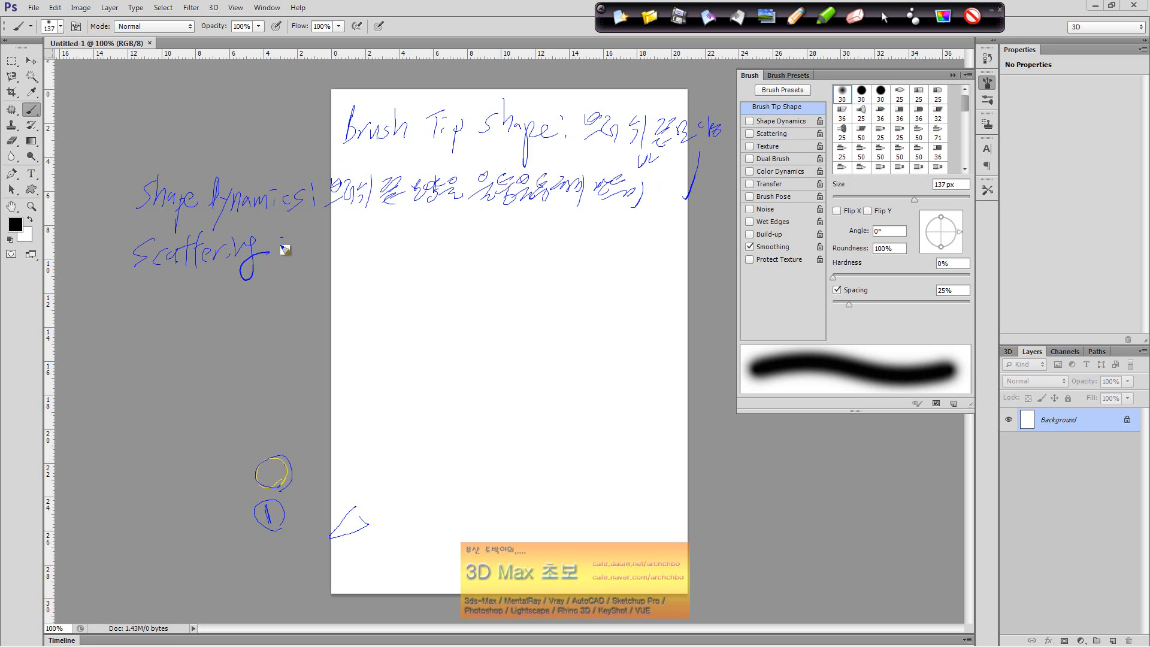
click(281, 238)
click(281, 244)
mouse_move(299, 229)
mouse_down()
mouse_move(371, 233)
mouse_move(357, 241)
mouse_move(395, 239)
mouse_move(389, 256)
mouse_move(435, 234)
mouse_move(397, 257)
mouse_move(420, 228)
mouse_move(470, 248)
mouse_move(517, 230)
mouse_move(512, 258)
mouse_up()
drag(413, 269, 443, 262)
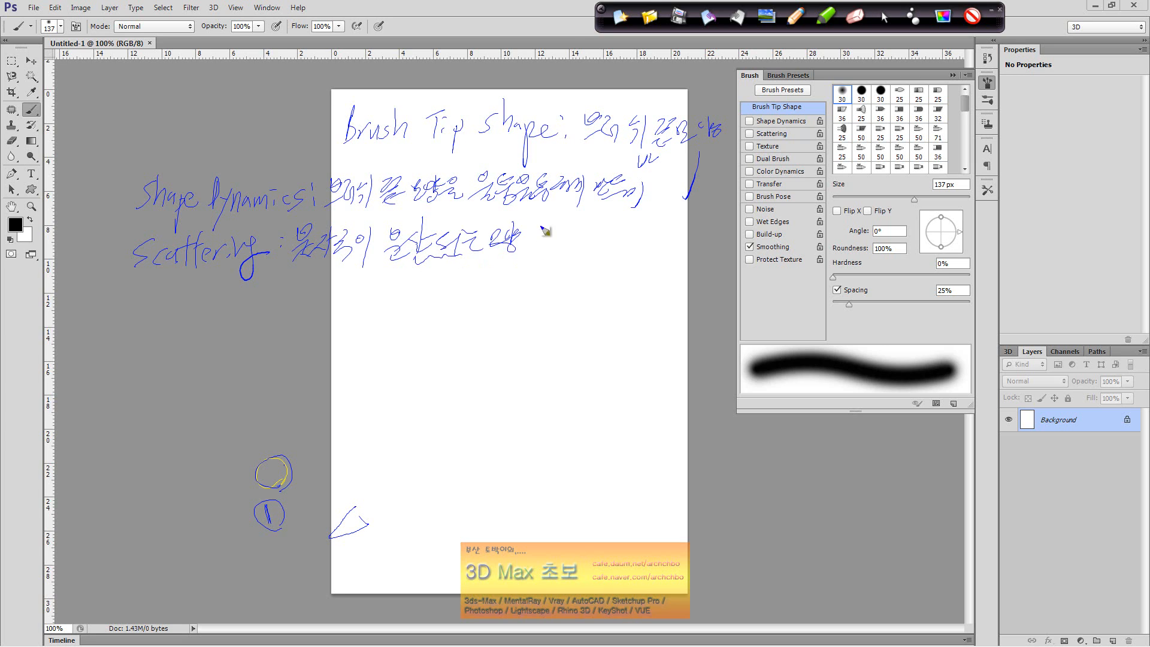
mouse_move(538, 235)
mouse_down()
mouse_move(533, 249)
mouse_move(542, 233)
mouse_move(574, 226)
mouse_move(548, 245)
mouse_move(574, 251)
mouse_up()
mouse_move(596, 213)
mouse_down()
mouse_move(648, 229)
mouse_move(658, 212)
mouse_move(656, 239)
mouse_move(723, 231)
mouse_up()
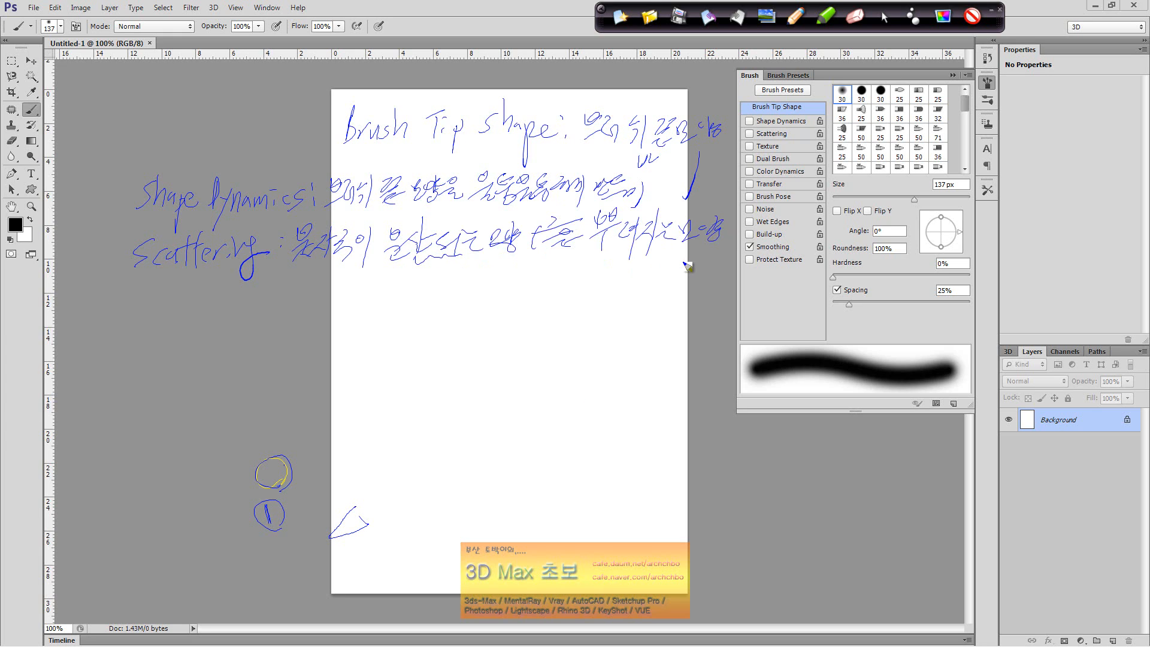
mouse_move(629, 579)
mouse_down()
mouse_move(749, 522)
mouse_move(927, 497)
mouse_up()
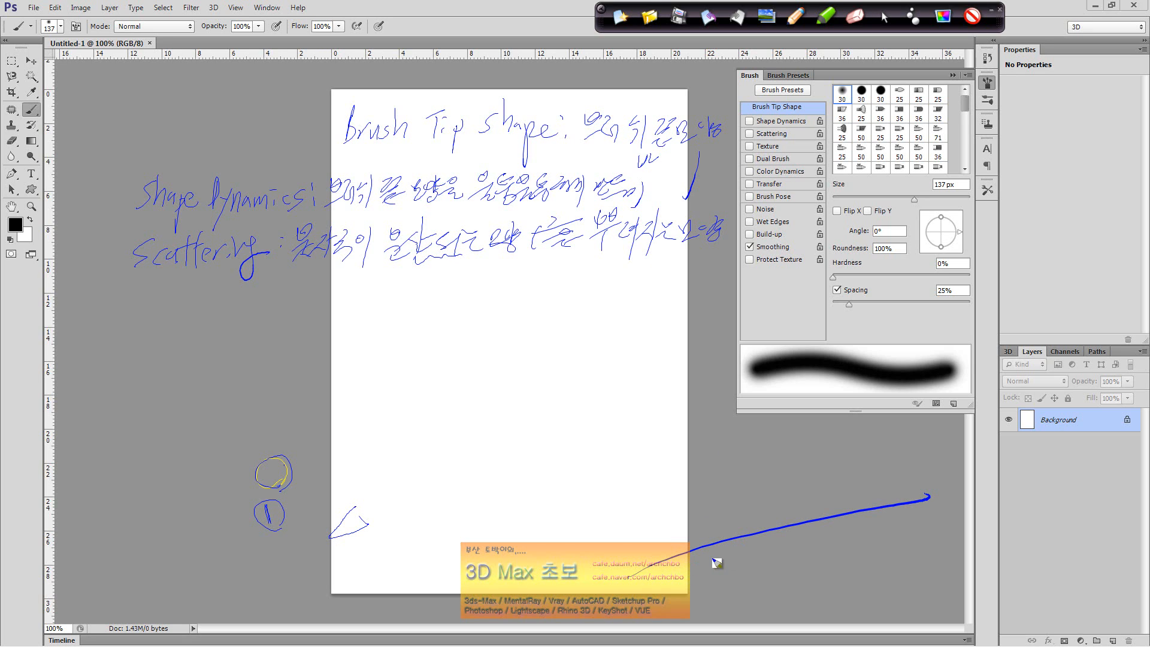
mouse_move(687, 572)
mouse_down()
mouse_move(668, 578)
mouse_move(922, 548)
mouse_move(821, 595)
mouse_move(683, 596)
mouse_up()
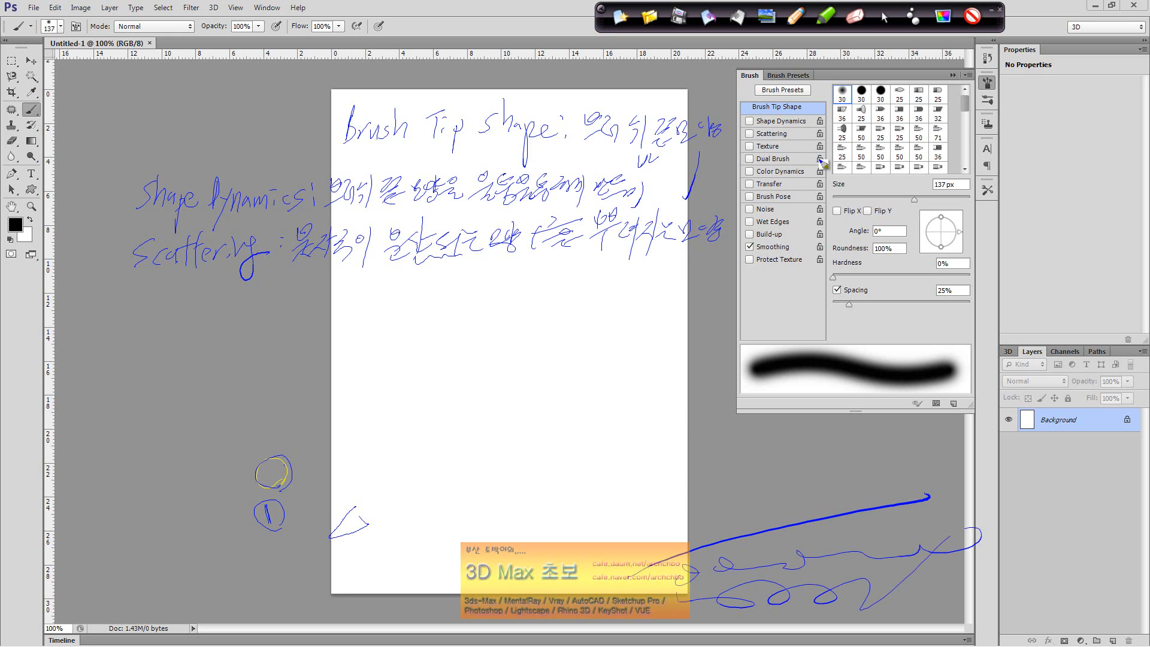
Handwrite annotations explaining the Texture and Dual Brush options below the Scattering note.
mouse_move(134, 295)
mouse_down()
mouse_move(144, 323)
mouse_move(189, 286)
mouse_move(196, 314)
mouse_move(230, 306)
mouse_move(231, 317)
mouse_move(262, 291)
mouse_move(280, 313)
mouse_move(309, 287)
mouse_move(306, 304)
mouse_move(323, 291)
mouse_move(323, 305)
mouse_move(339, 281)
mouse_move(343, 298)
mouse_move(344, 287)
mouse_move(355, 302)
mouse_move(379, 298)
mouse_up()
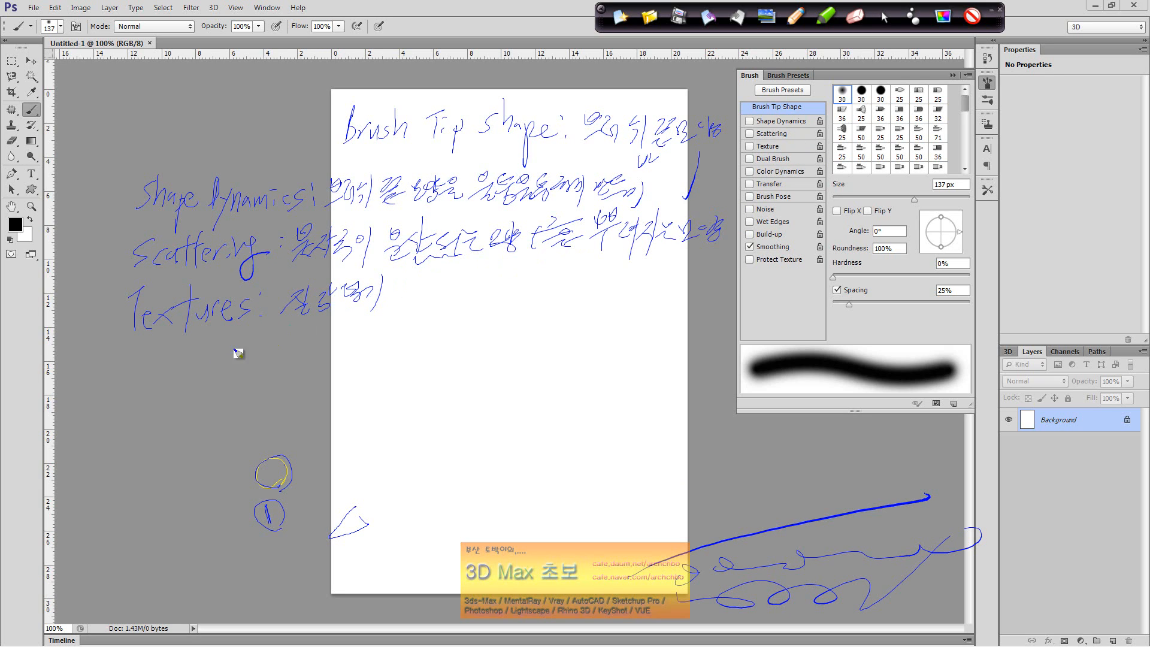
mouse_move(137, 377)
mouse_down()
mouse_move(170, 358)
mouse_move(192, 375)
mouse_move(236, 357)
mouse_move(326, 356)
mouse_up()
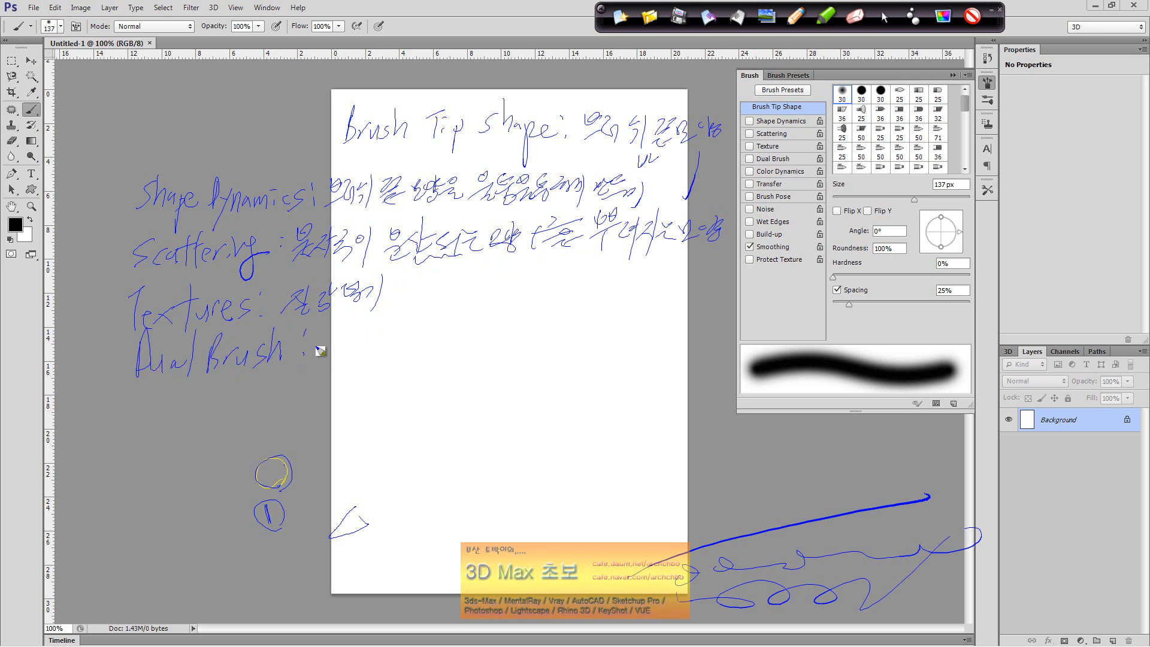
mouse_move(334, 344)
mouse_down()
mouse_move(371, 330)
mouse_move(360, 357)
mouse_move(379, 334)
mouse_move(462, 335)
mouse_move(452, 346)
mouse_move(561, 350)
mouse_up()
drag(586, 323, 583, 333)
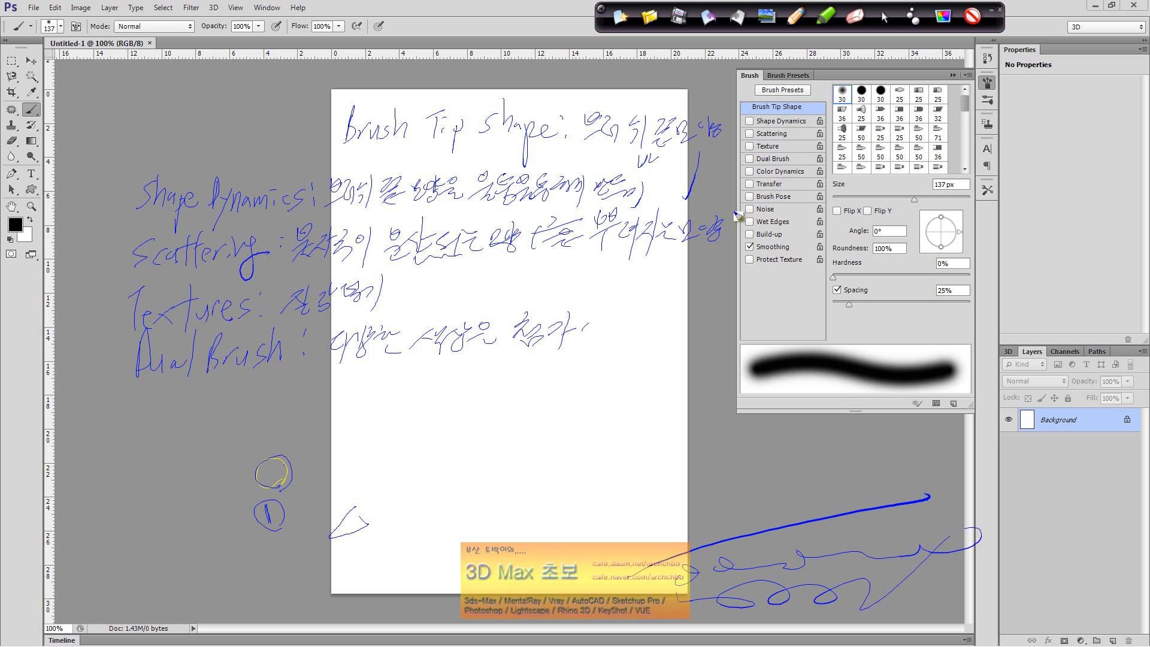
Add a handwritten Color Dynamics annotation, correct the Dual Brush note with a linking arrow, and underline both option names.
mouse_move(149, 402)
mouse_down()
mouse_move(160, 401)
mouse_move(163, 424)
mouse_move(196, 396)
mouse_move(223, 432)
mouse_move(257, 403)
mouse_move(346, 391)
mouse_up()
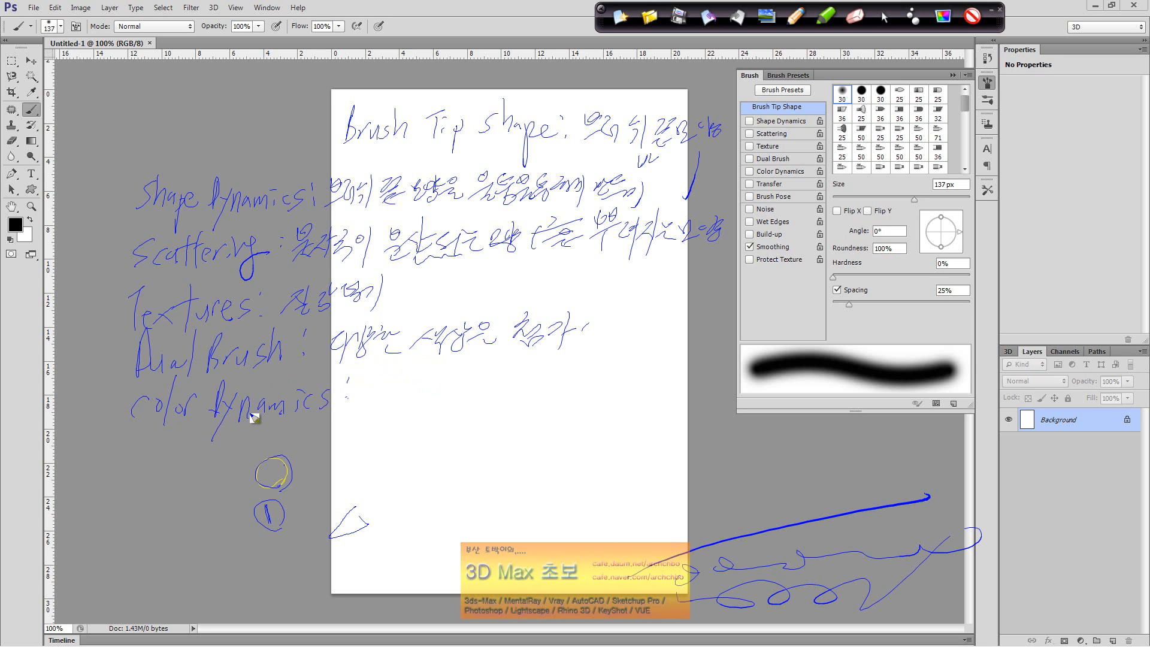
mouse_move(397, 359)
mouse_down()
mouse_move(351, 392)
mouse_move(378, 388)
mouse_up()
mouse_move(295, 361)
mouse_down()
mouse_move(424, 318)
mouse_move(609, 304)
mouse_move(662, 320)
mouse_move(667, 310)
mouse_move(689, 307)
mouse_move(690, 323)
mouse_move(726, 304)
mouse_up()
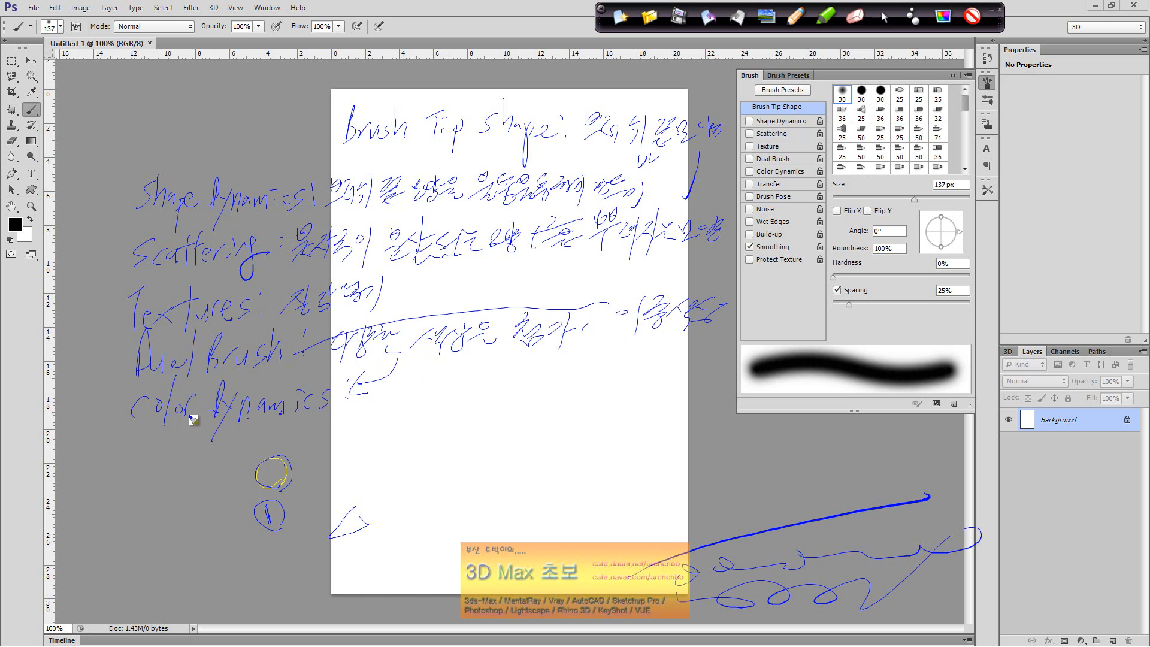
drag(190, 421, 331, 414)
mouse_move(159, 376)
mouse_down()
mouse_move(311, 365)
mouse_move(303, 367)
mouse_up()
drag(664, 342, 678, 357)
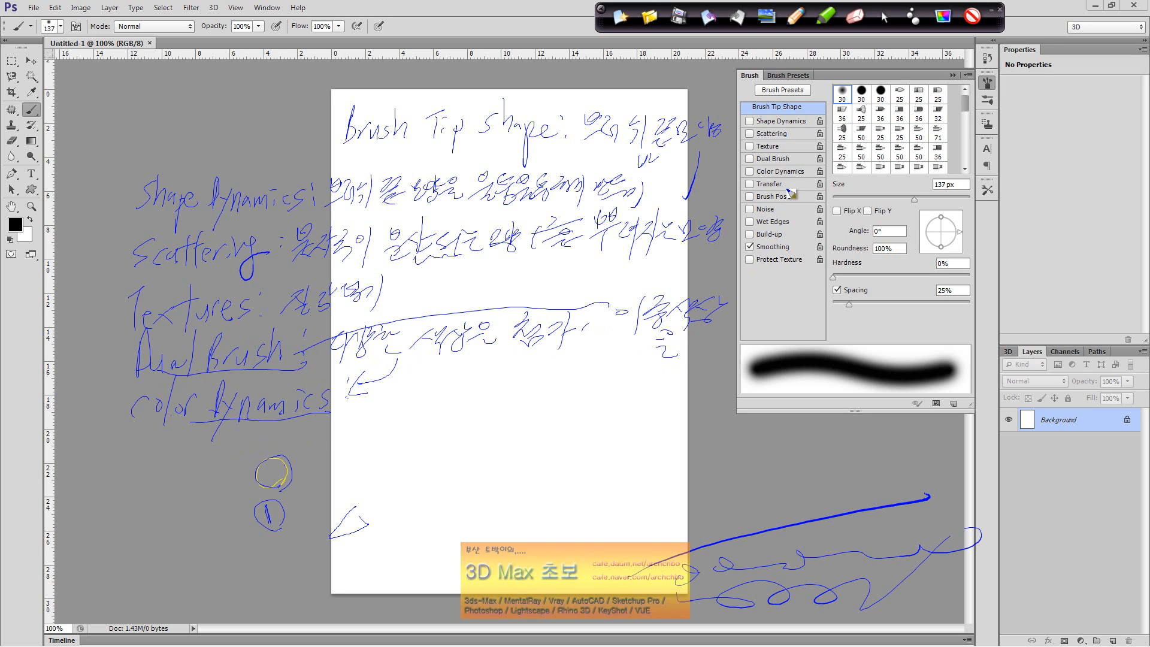
Handwrite a Transfer annotation with its explanation below the Color Dynamics note.
mouse_move(145, 467)
mouse_down()
mouse_move(183, 447)
mouse_move(172, 477)
mouse_up()
mouse_move(186, 466)
mouse_down()
mouse_move(197, 453)
mouse_move(249, 470)
mouse_move(281, 430)
mouse_move(294, 457)
mouse_move(324, 444)
mouse_up()
click(327, 435)
click(327, 448)
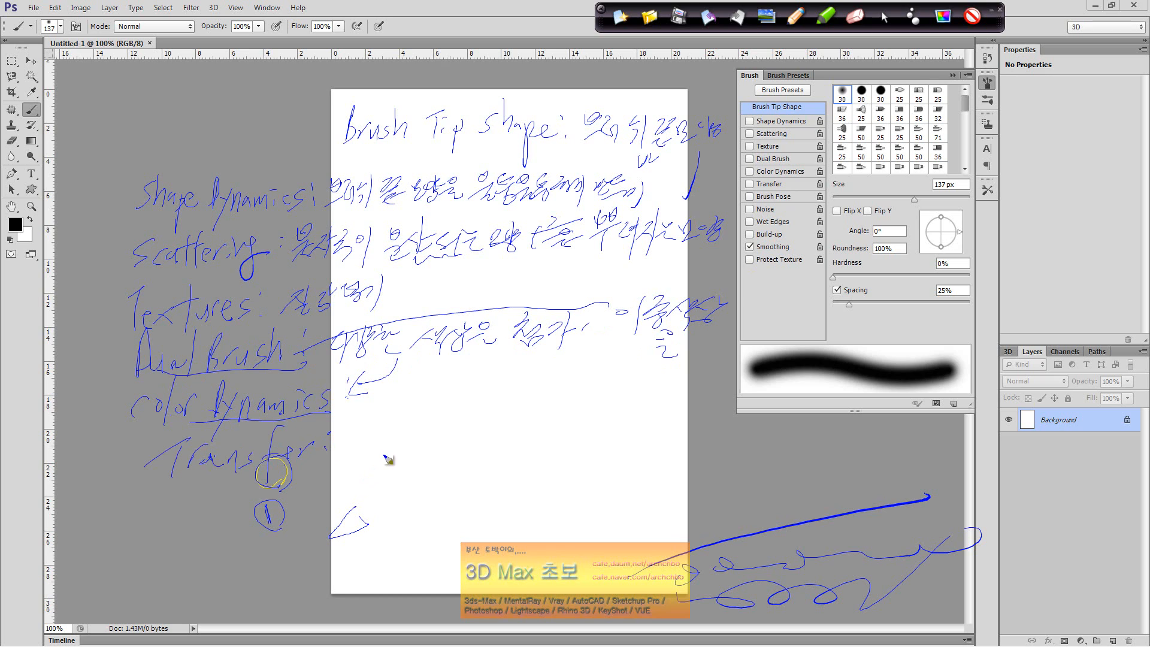
mouse_move(367, 430)
mouse_down()
mouse_move(343, 448)
mouse_move(382, 427)
mouse_move(387, 439)
mouse_move(400, 418)
mouse_move(403, 439)
mouse_move(431, 434)
mouse_move(444, 415)
mouse_move(442, 442)
mouse_move(453, 423)
mouse_move(489, 414)
mouse_move(483, 434)
mouse_move(515, 428)
mouse_up()
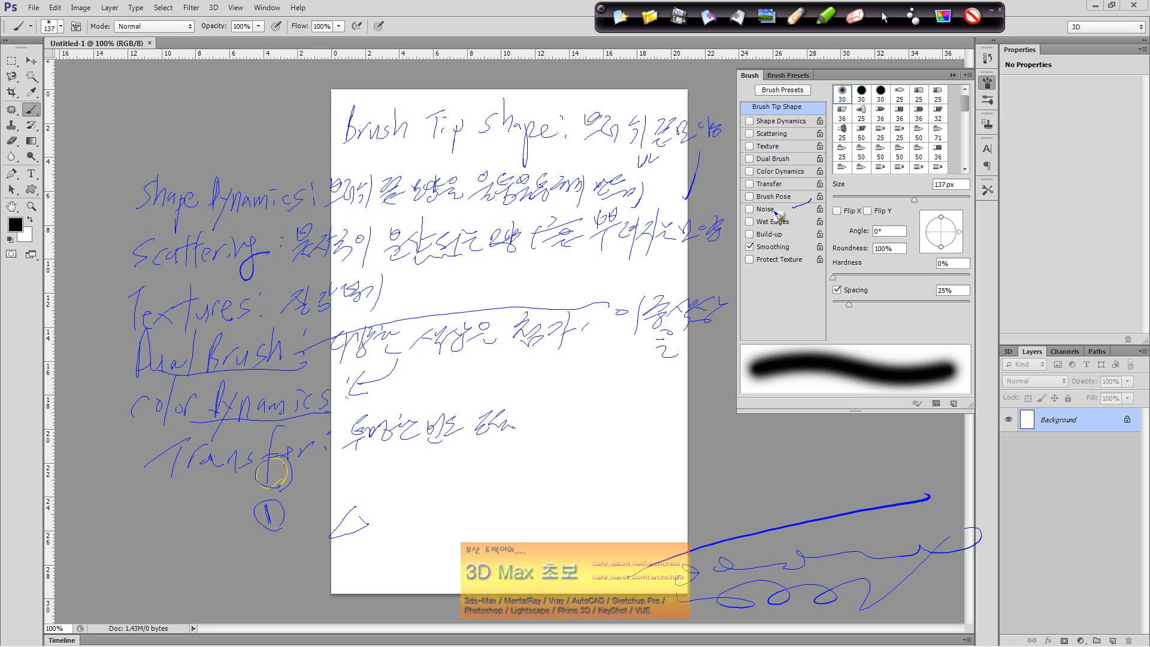
Handwrite a Pose annotation with its explanation below the Transfer note.
mouse_move(314, 517)
mouse_down()
mouse_move(326, 488)
mouse_move(350, 494)
mouse_up()
drag(371, 478, 372, 495)
mouse_move(388, 489)
mouse_down()
mouse_move(417, 464)
mouse_move(427, 489)
mouse_move(441, 472)
mouse_move(463, 494)
mouse_move(497, 471)
mouse_move(500, 504)
mouse_move(534, 472)
mouse_move(520, 485)
mouse_move(534, 492)
mouse_move(538, 474)
mouse_move(541, 488)
mouse_move(565, 488)
mouse_move(574, 475)
mouse_move(587, 487)
mouse_move(645, 466)
mouse_move(645, 482)
mouse_move(675, 457)
mouse_move(674, 477)
mouse_move(714, 472)
mouse_up()
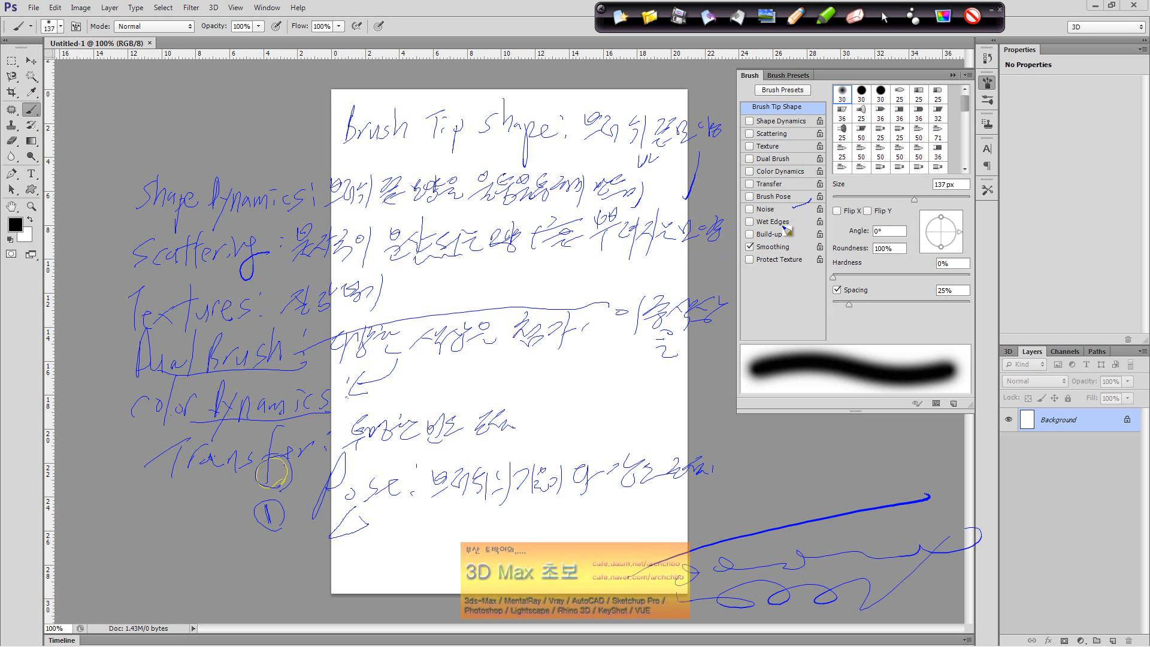
Handwrite annotations explaining Wet Edges and Build-up near the page's lower edge.
mouse_move(171, 550)
mouse_down()
mouse_move(209, 572)
mouse_move(260, 551)
mouse_move(271, 566)
mouse_move(282, 555)
mouse_move(282, 569)
mouse_move(290, 553)
mouse_move(299, 570)
mouse_move(338, 542)
mouse_move(336, 561)
mouse_move(373, 551)
mouse_move(369, 572)
mouse_move(416, 544)
mouse_move(428, 547)
mouse_move(425, 571)
mouse_move(484, 527)
mouse_move(478, 556)
mouse_move(540, 549)
mouse_up()
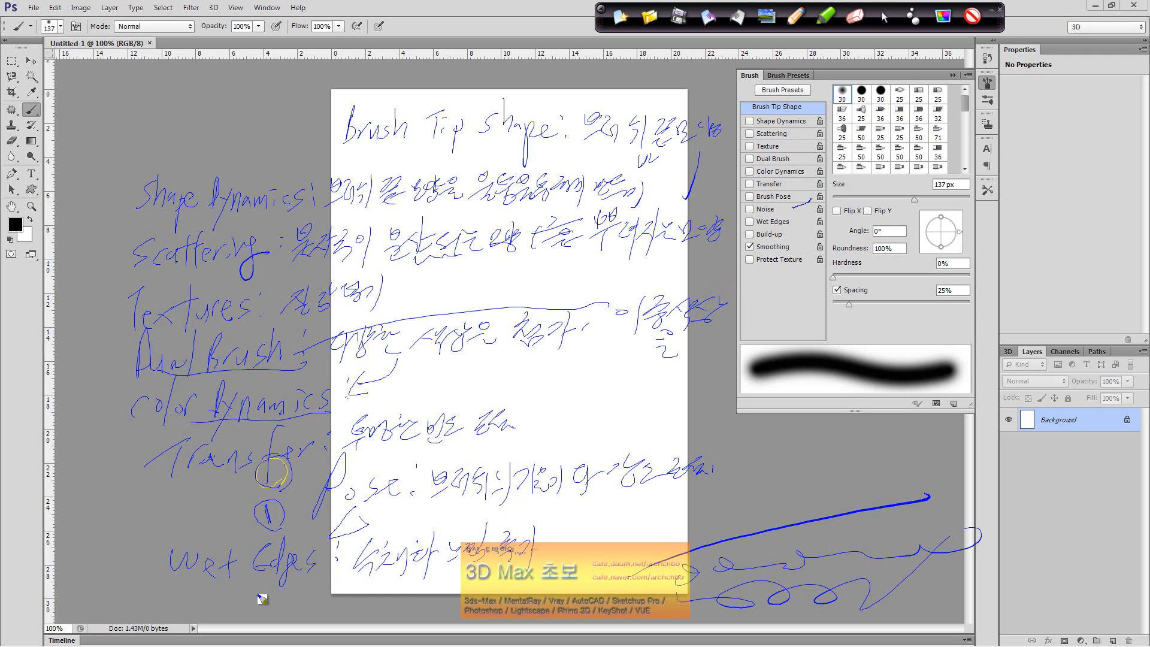
mouse_move(252, 586)
mouse_down()
mouse_move(278, 621)
mouse_move(315, 612)
mouse_move(325, 629)
mouse_move(379, 605)
mouse_move(394, 634)
mouse_move(403, 593)
mouse_move(431, 607)
mouse_move(455, 599)
mouse_up()
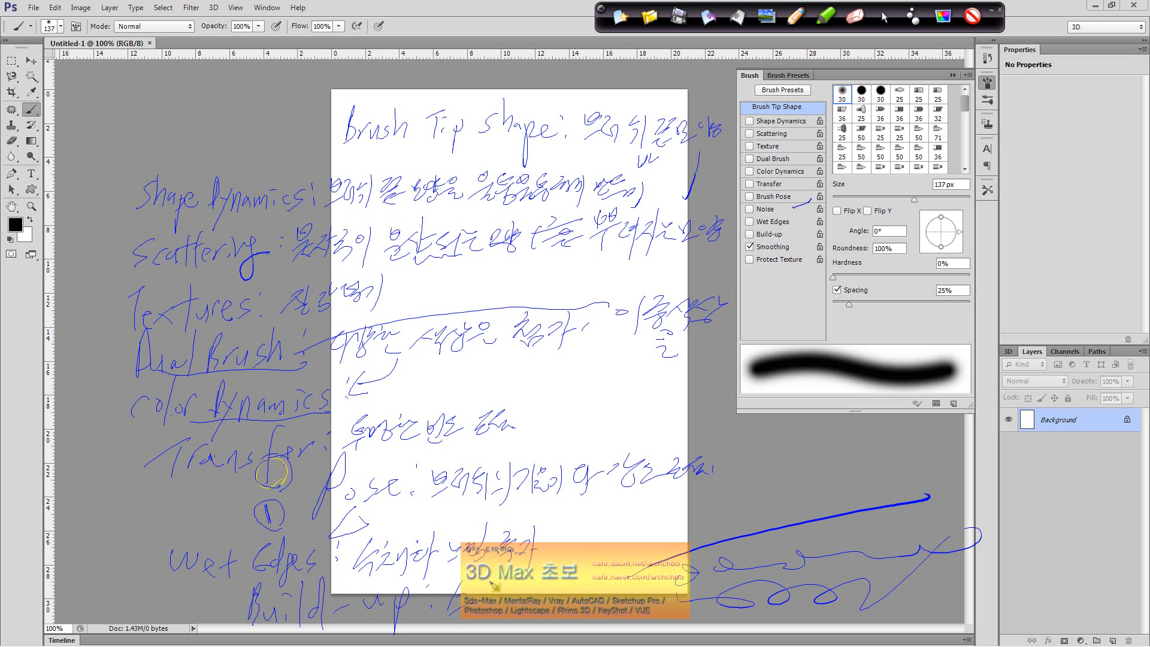
drag(552, 568, 554, 607)
Handwrite a Protect Texture annotation, then leave annotation mode to clear all pen notes from the screen.
mouse_move(592, 405)
mouse_down()
mouse_move(601, 375)
mouse_move(596, 400)
mouse_move(622, 405)
mouse_move(648, 374)
mouse_move(641, 401)
mouse_move(655, 405)
mouse_move(728, 373)
mouse_move(735, 404)
mouse_move(757, 406)
mouse_move(781, 375)
mouse_move(766, 405)
mouse_move(825, 378)
mouse_up()
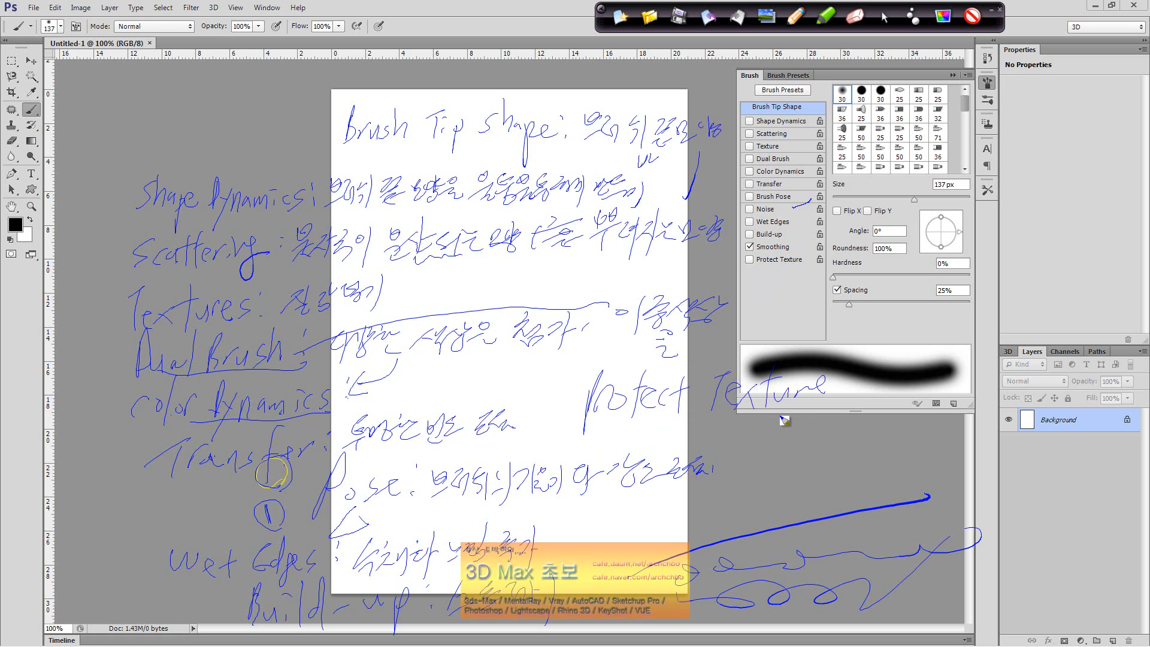
drag(760, 419, 775, 428)
drag(835, 410, 840, 397)
click(883, 20)
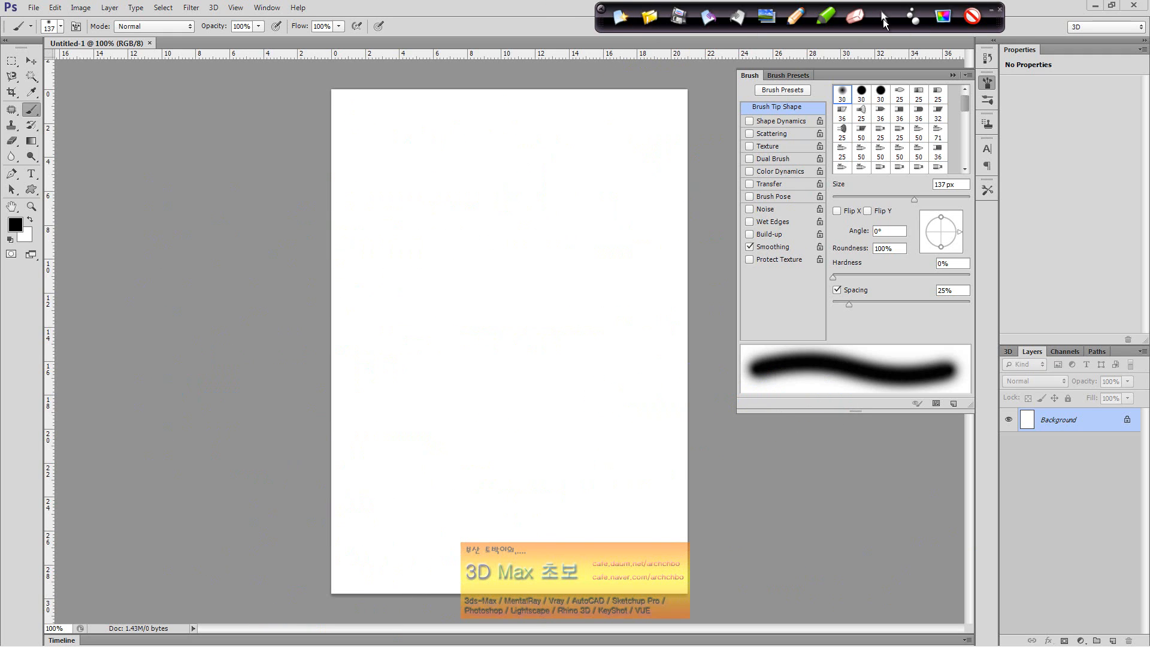
Enable Shape Dynamics for the brush and display its jitter and control settings.
click(750, 123)
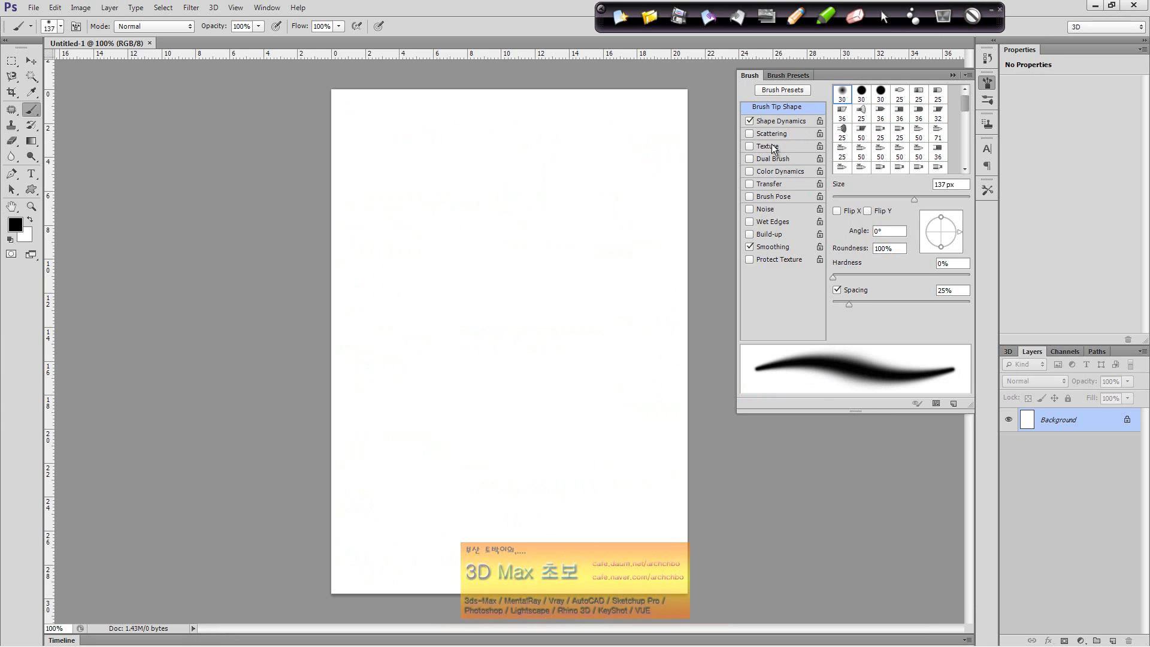
click(797, 122)
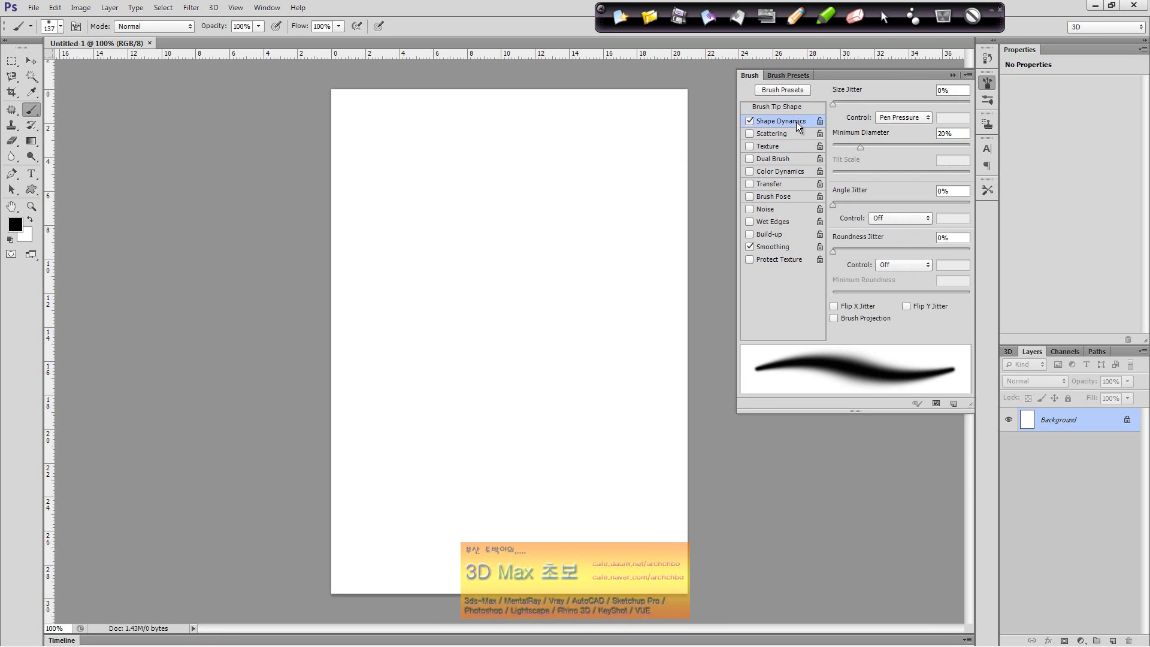
click(749, 122)
click(749, 122)
Set the brush size to 66 px and paint a wavy soft black stroke across the upper part of the page.
click(60, 27)
click(57, 64)
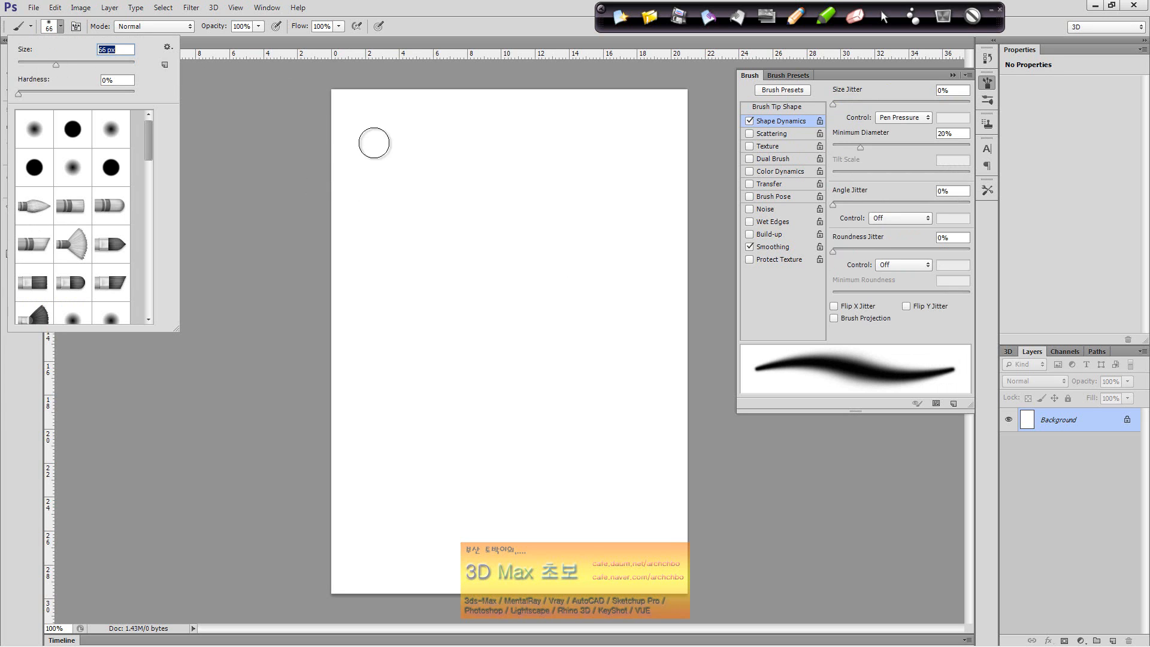
click(379, 154)
mouse_move(365, 164)
mouse_down()
mouse_move(457, 149)
mouse_move(529, 172)
mouse_move(579, 131)
mouse_move(626, 159)
mouse_up()
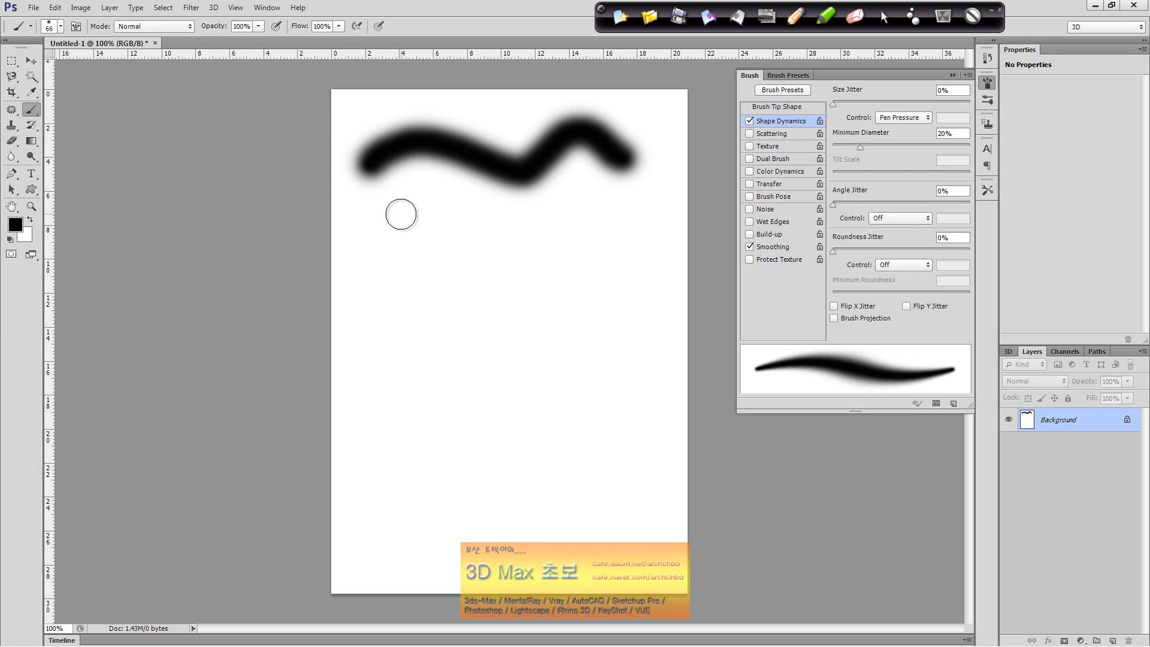
Paint a row of six separate soft dabs below the wavy stroke.
click(400, 214)
click(429, 221)
click(486, 227)
click(514, 221)
click(571, 213)
click(612, 213)
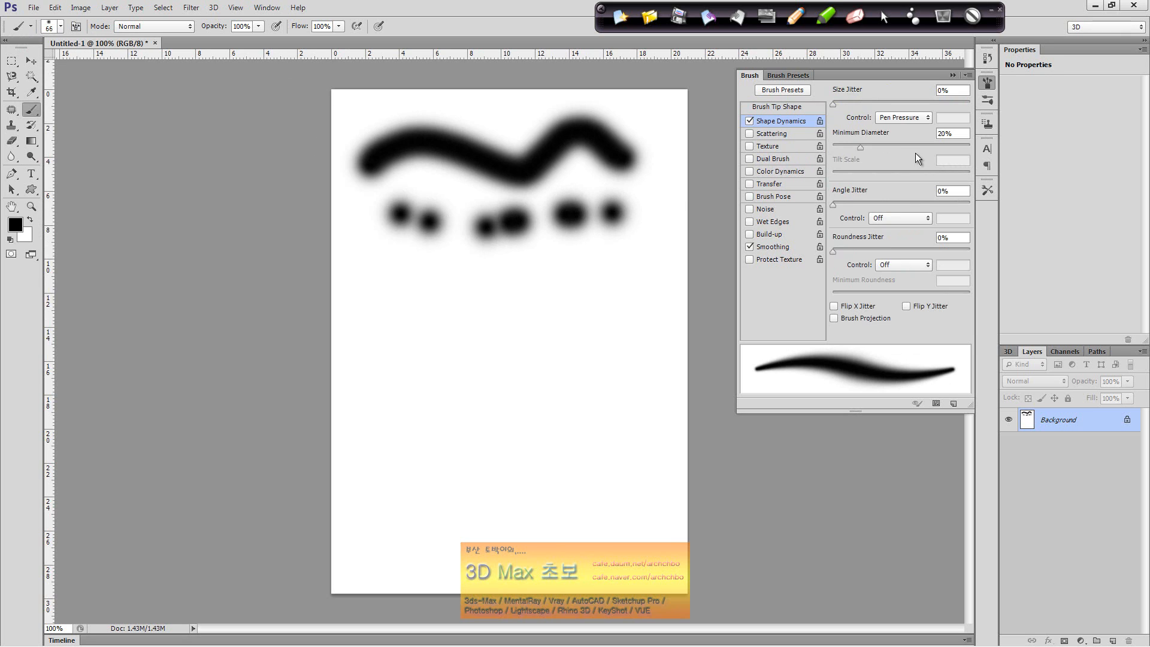
Disable Shape Dynamics, enable Scattering, and paint a curved stroke below the row of dabs.
click(749, 121)
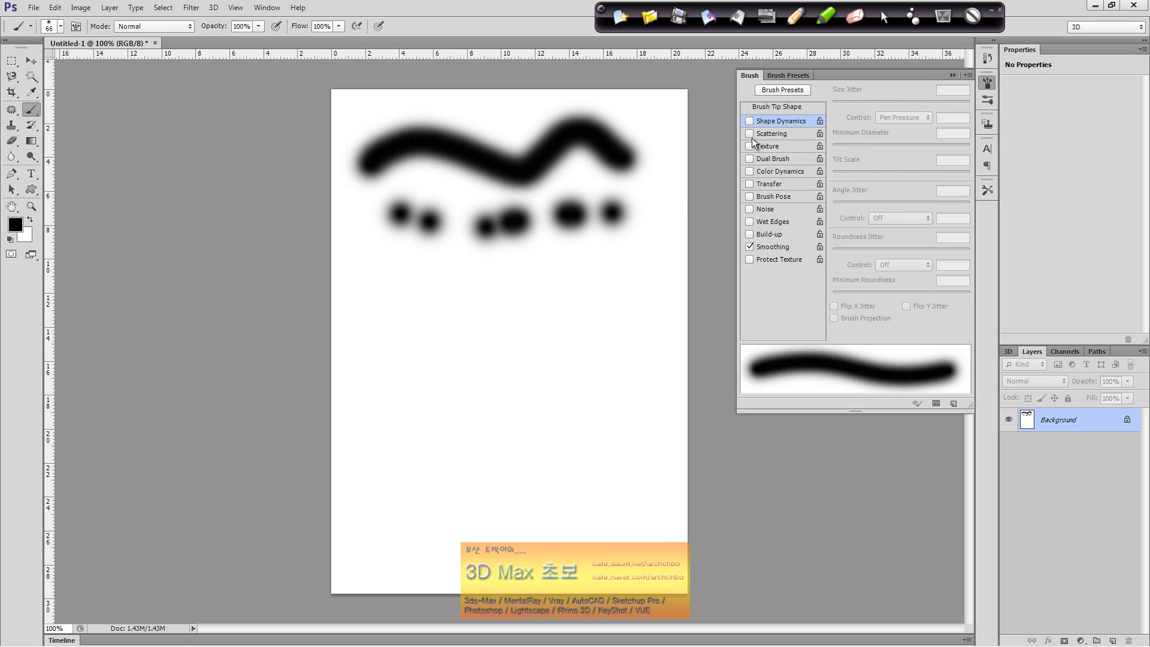
click(749, 133)
mouse_move(413, 270)
mouse_down()
mouse_move(527, 285)
mouse_move(616, 263)
mouse_move(656, 257)
mouse_up()
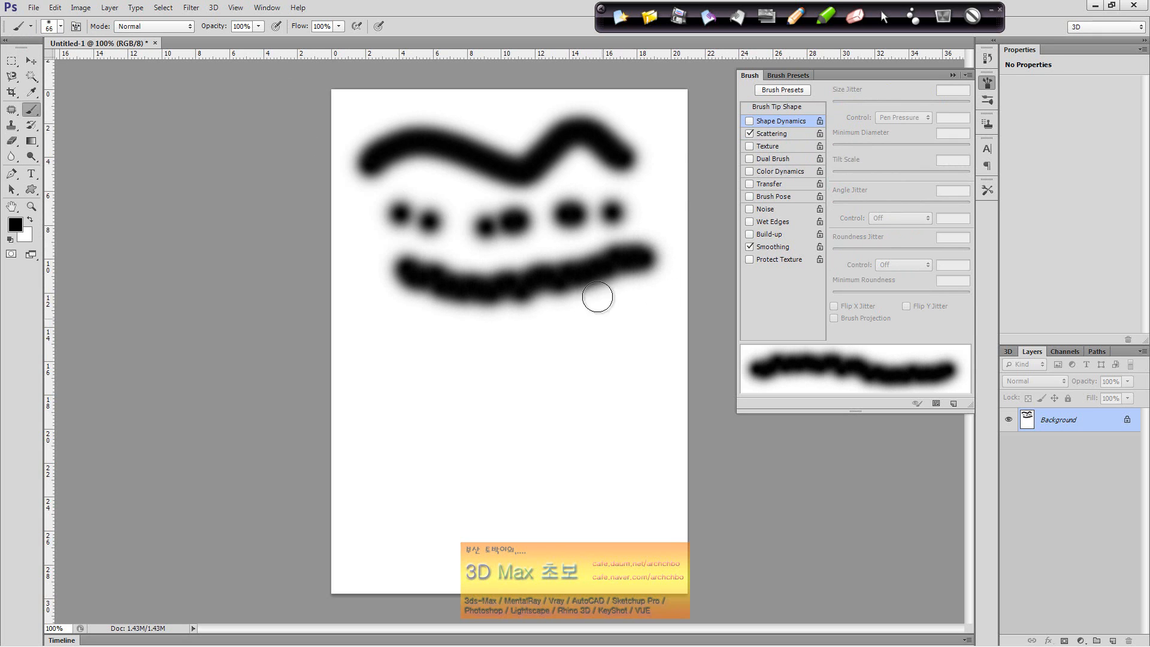
Enable Texture with the multicoloured striped pattern and paint a stroke below the curved scattered stroke.
click(764, 133)
click(757, 150)
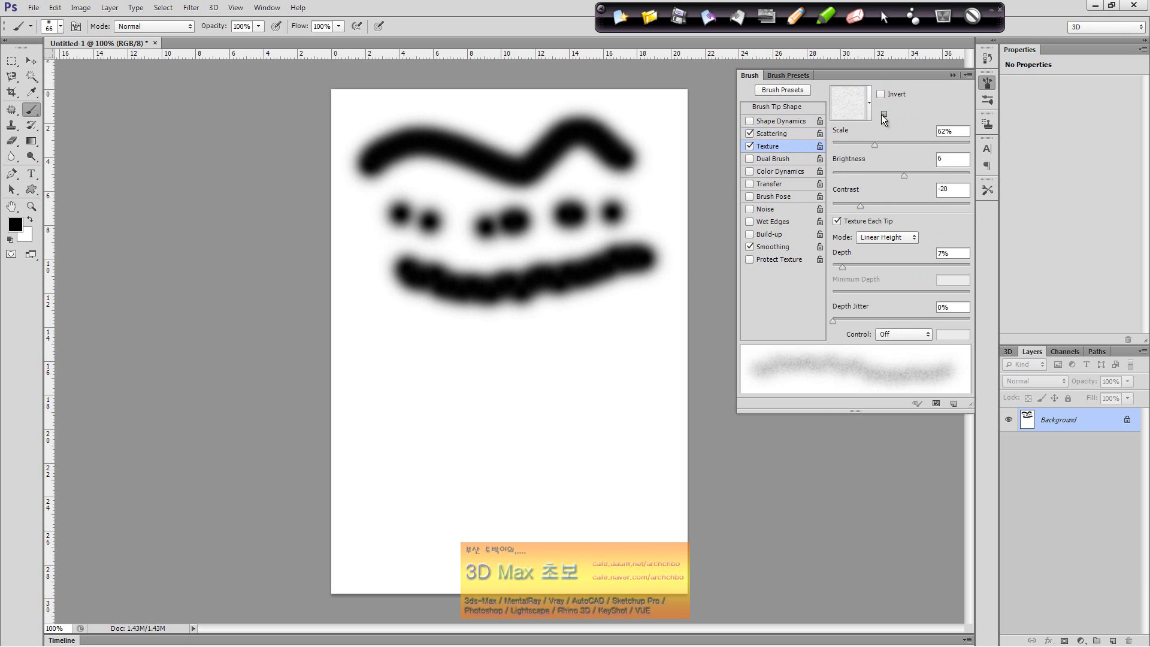
click(870, 105)
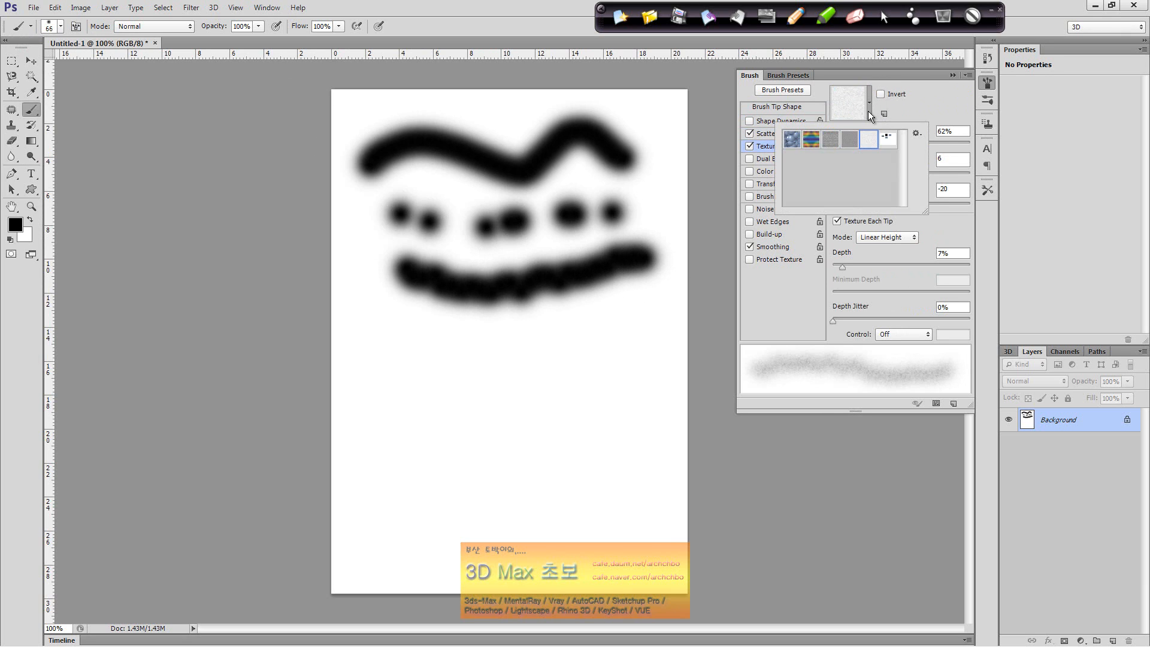
click(811, 140)
mouse_move(380, 319)
mouse_down()
mouse_move(415, 335)
mouse_move(637, 326)
mouse_up()
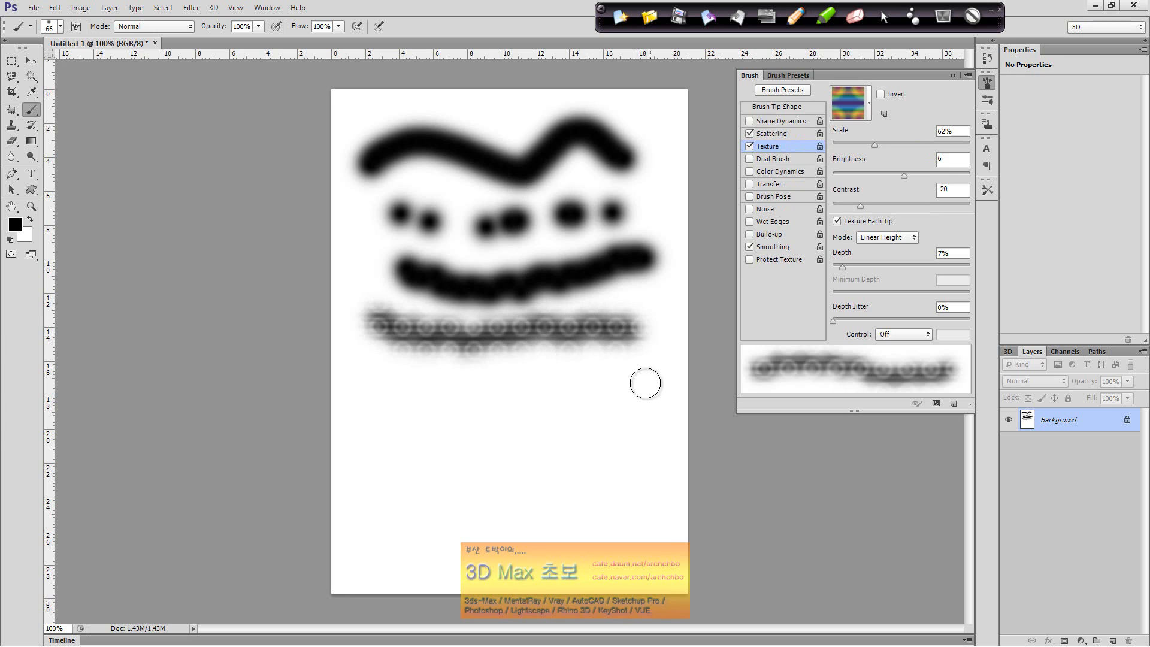
Replace Texture with Dual Brush, using the third round 30 px tip, and paint a thin wavy stroke below the textured one.
click(749, 146)
click(749, 159)
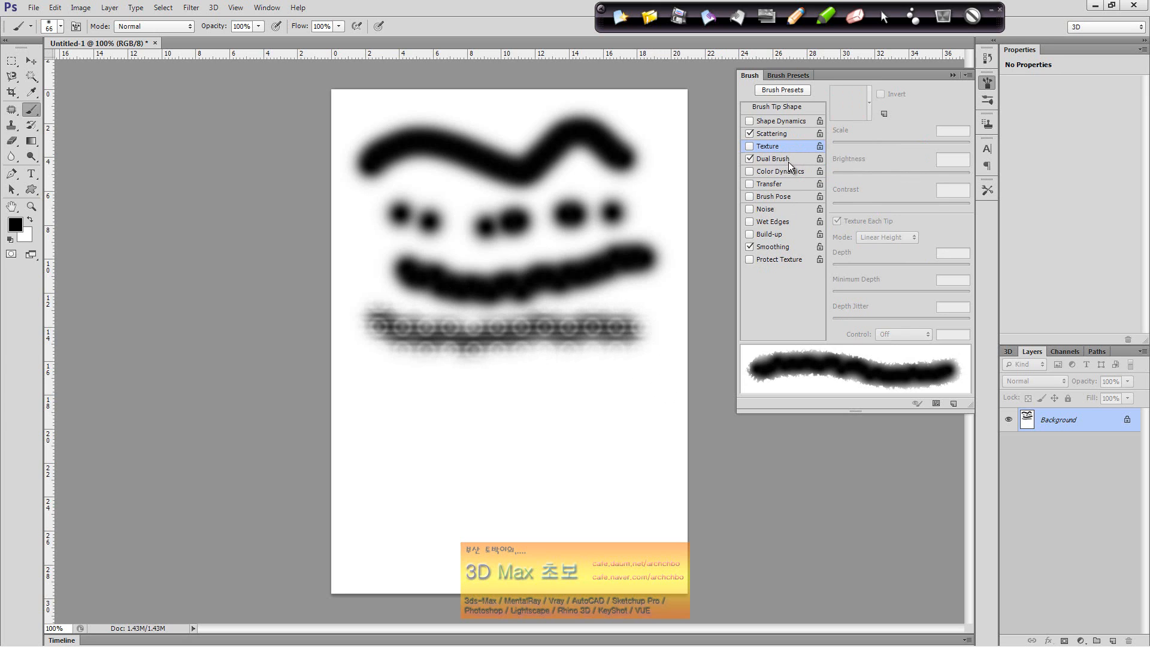
click(790, 159)
click(878, 115)
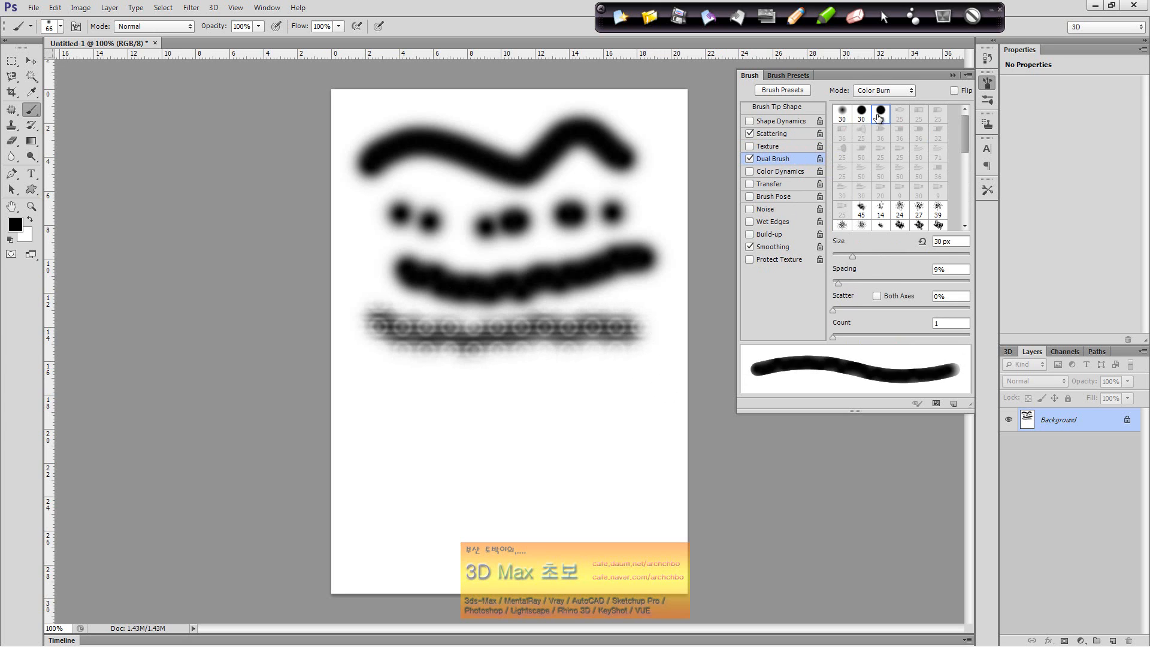
click(862, 116)
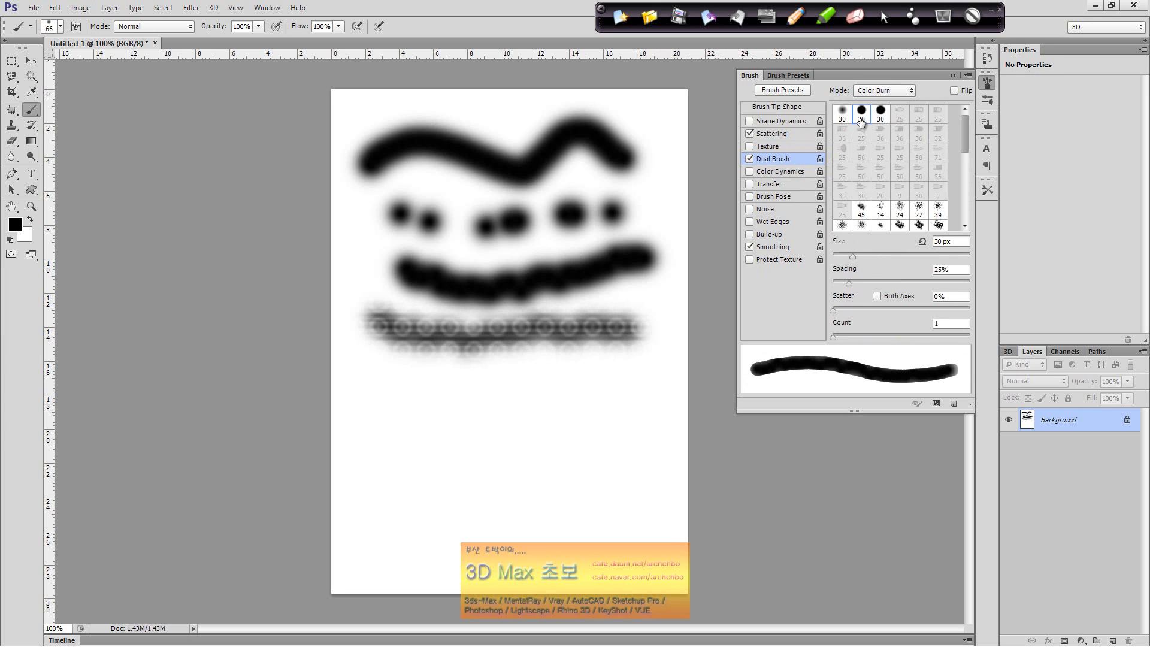
click(899, 226)
click(879, 115)
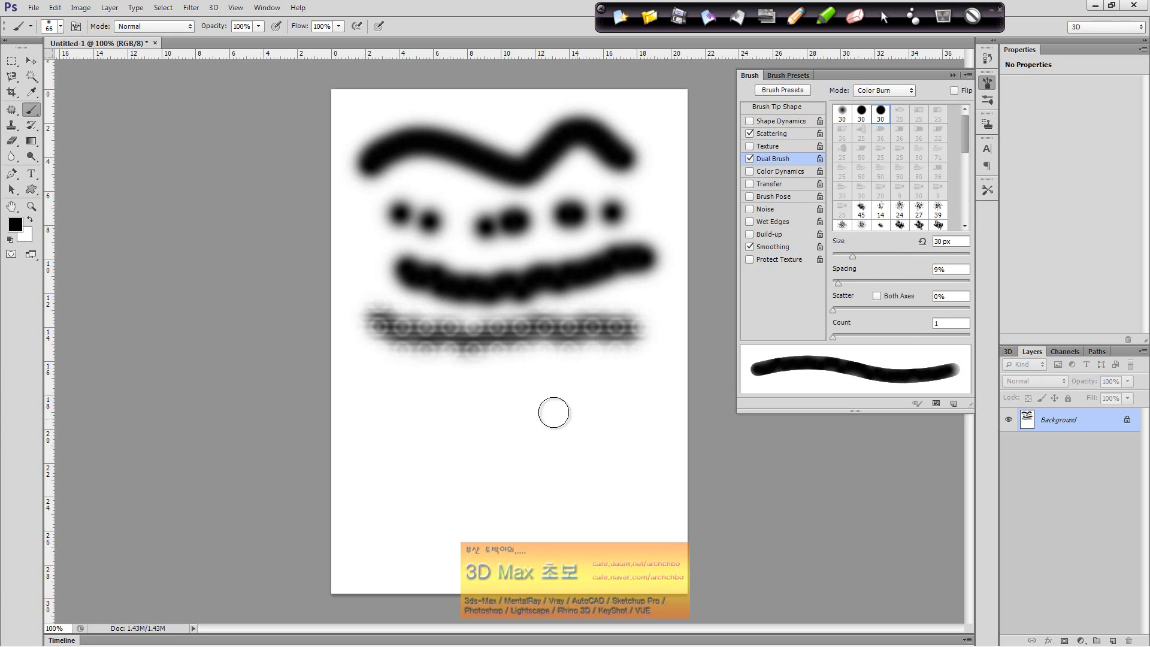
mouse_move(424, 384)
mouse_down()
mouse_move(467, 406)
mouse_move(613, 391)
mouse_up()
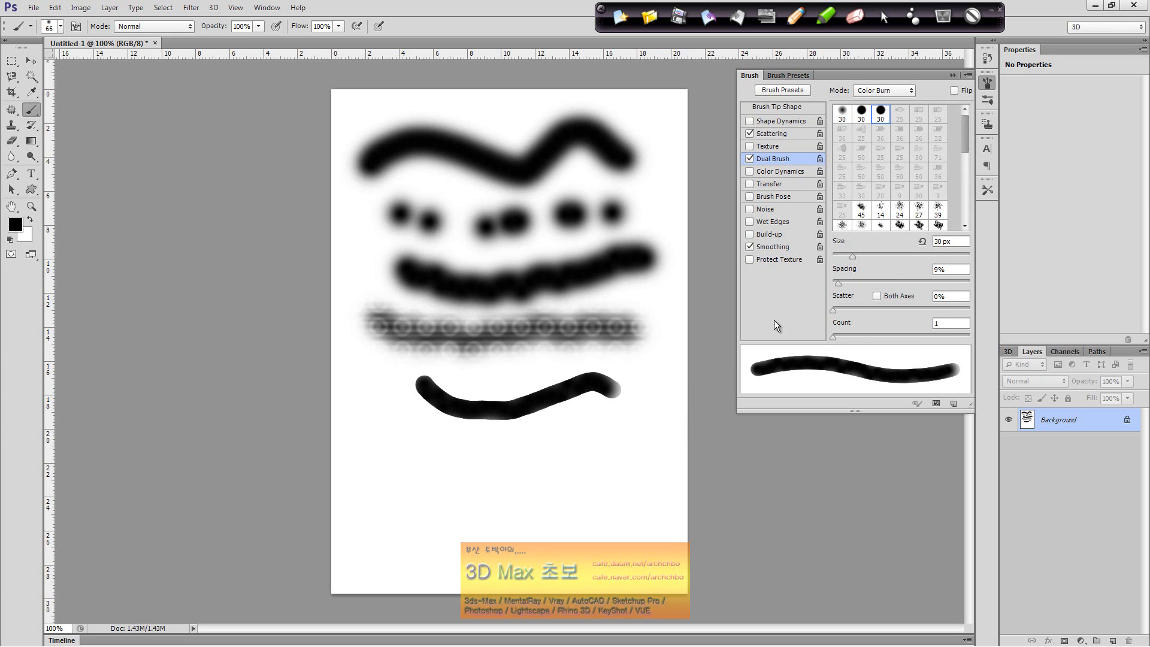
Disable Dual Brush and Scattering, enable Color Dynamics, and paint a soft stroke below the dual-brush stroke.
click(749, 159)
click(749, 134)
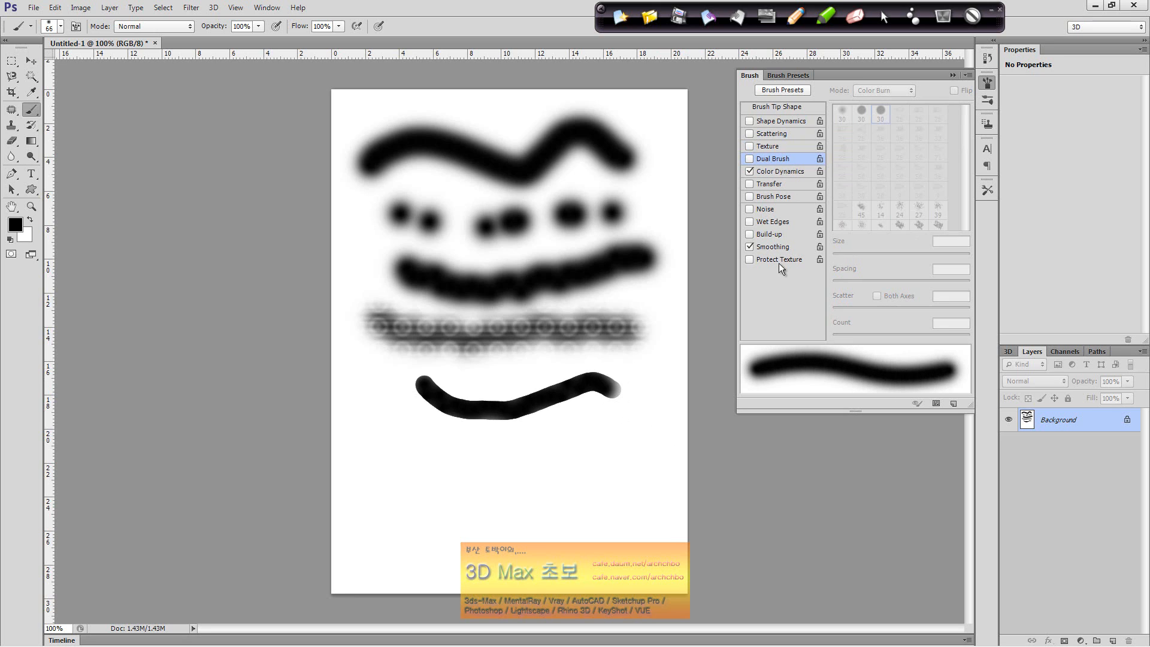
drag(397, 454, 557, 439)
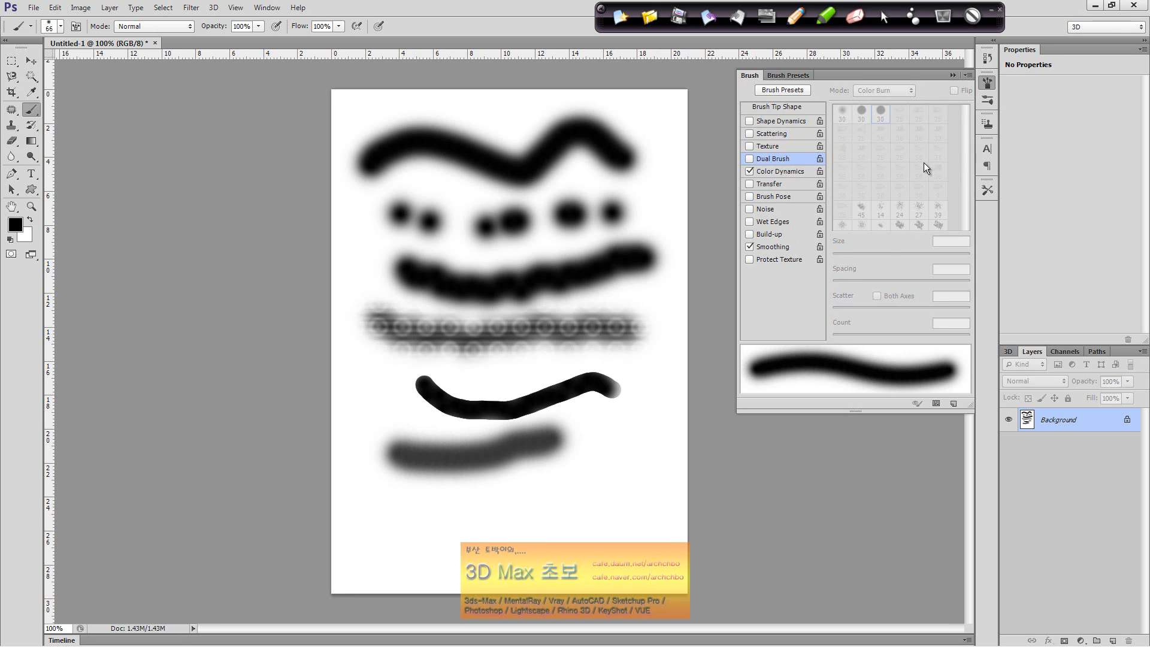
Turn off Color Dynamics and preview the Dual Brush, Shape Dynamics and Scattering options one after another, leaving each off.
click(750, 172)
click(749, 160)
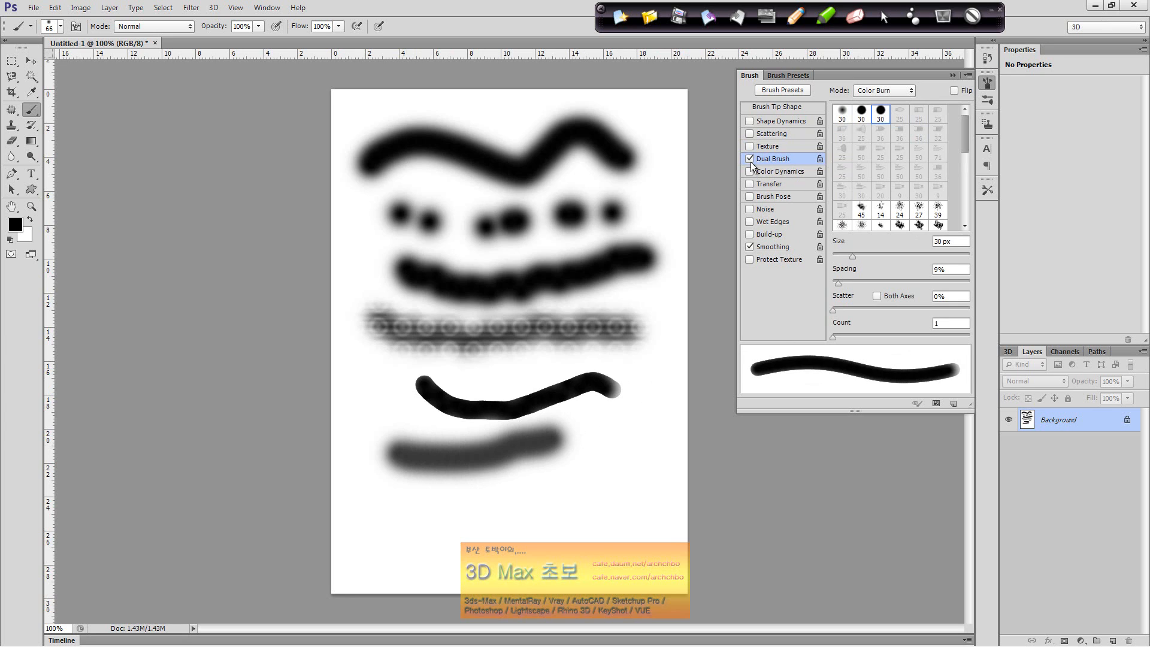
click(749, 159)
click(788, 122)
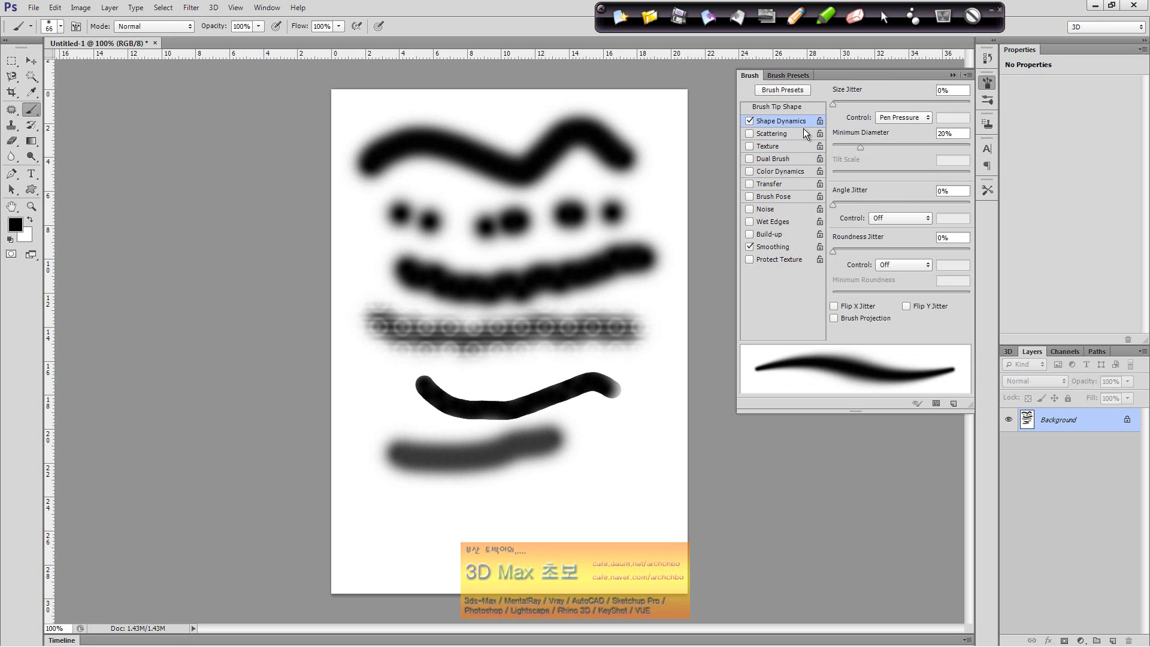
click(782, 133)
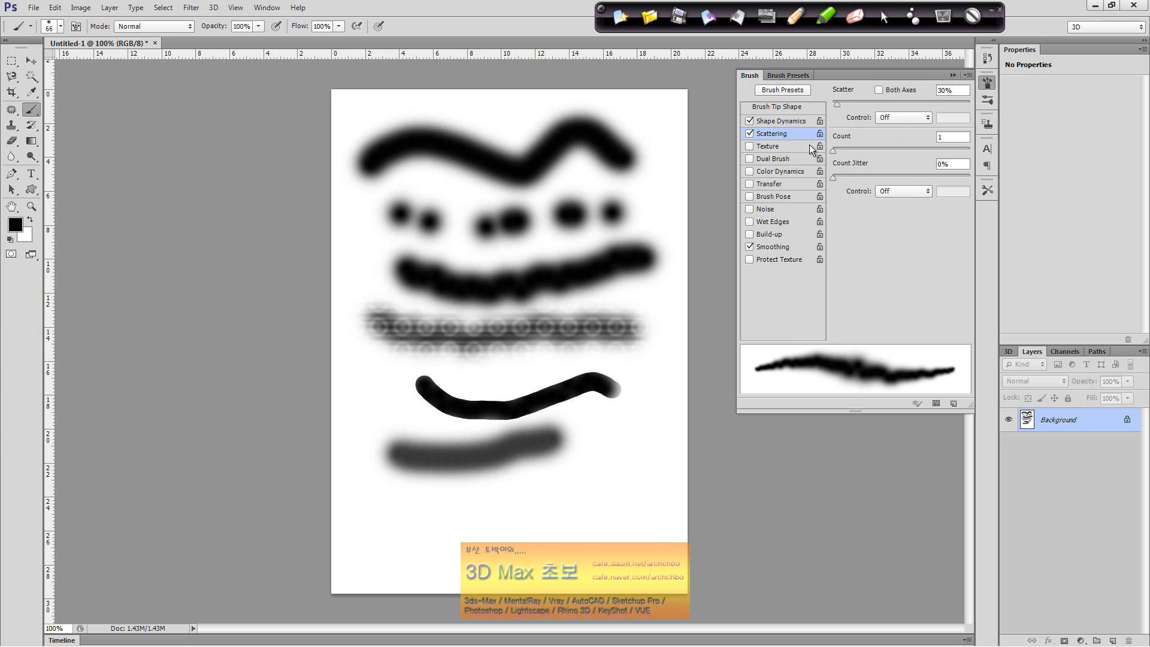
click(750, 121)
click(750, 134)
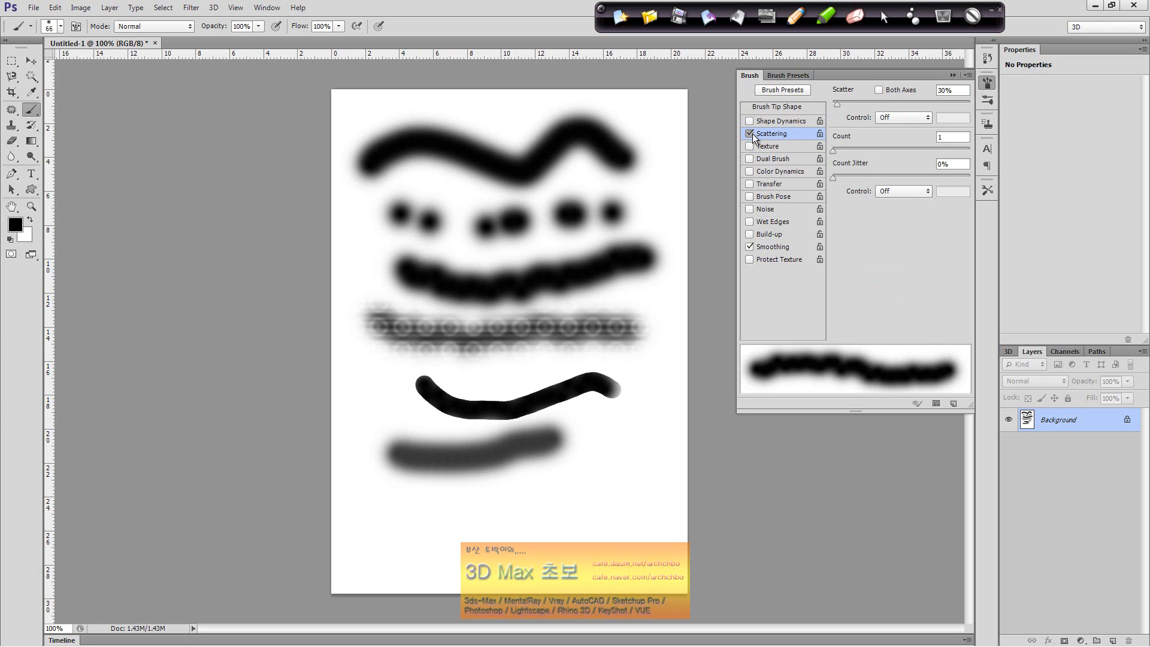
Examine the Texture, Dual Brush, Color Dynamics and Transfer options by switching each on and back off.
click(768, 146)
click(750, 147)
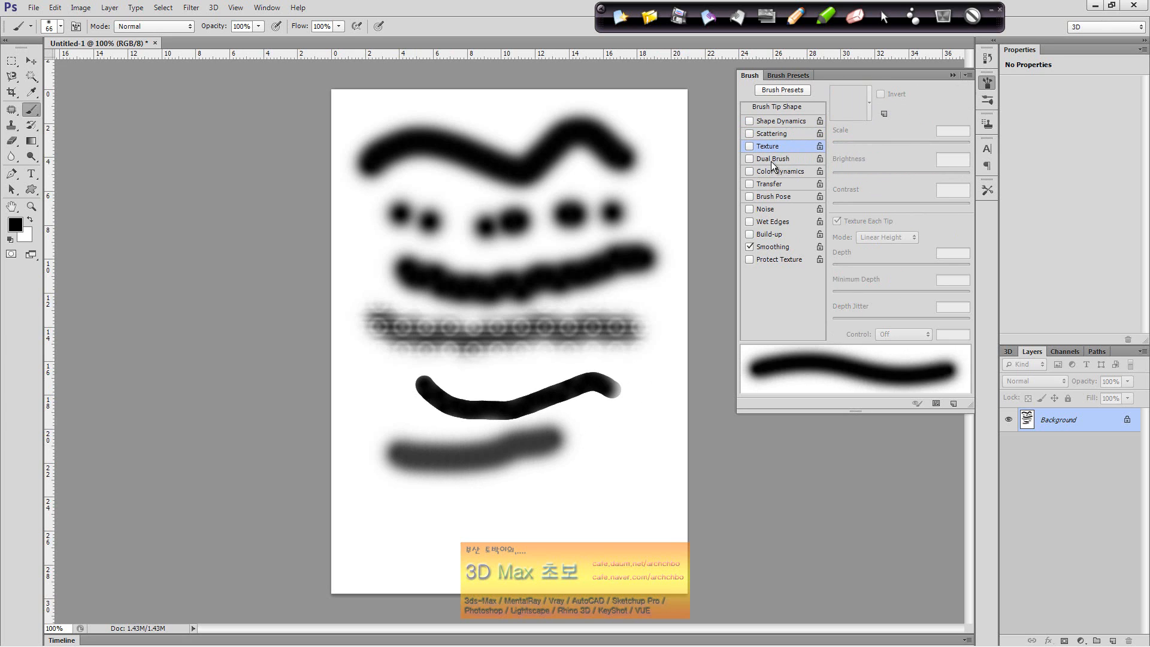
click(752, 159)
click(752, 170)
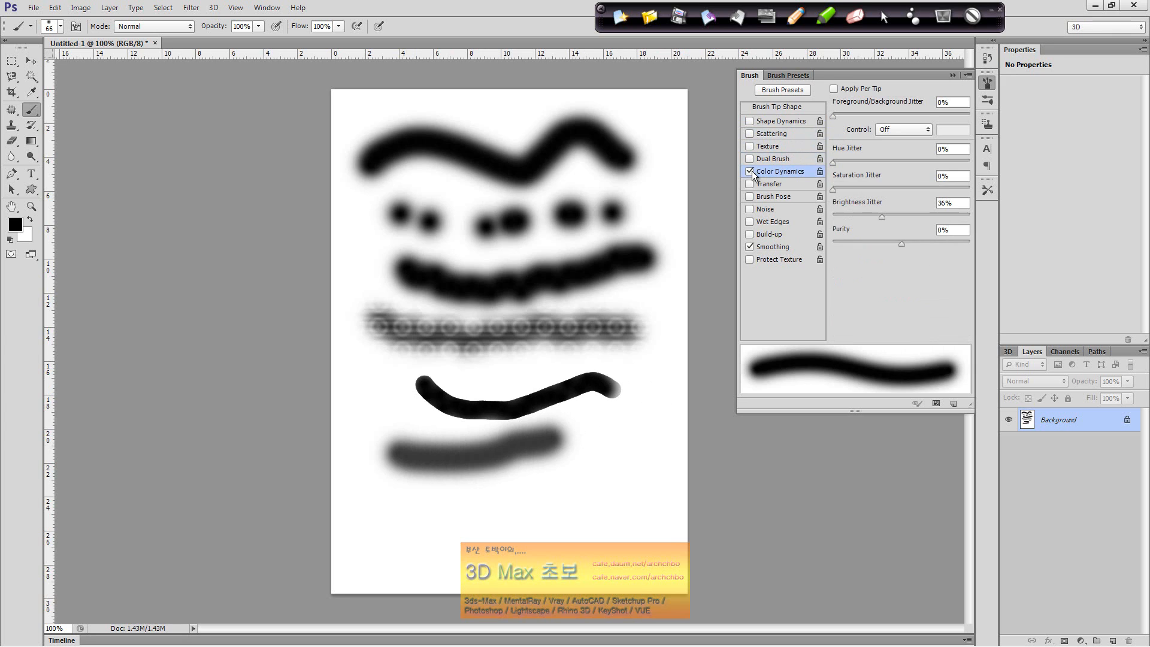
click(750, 171)
click(750, 184)
click(749, 184)
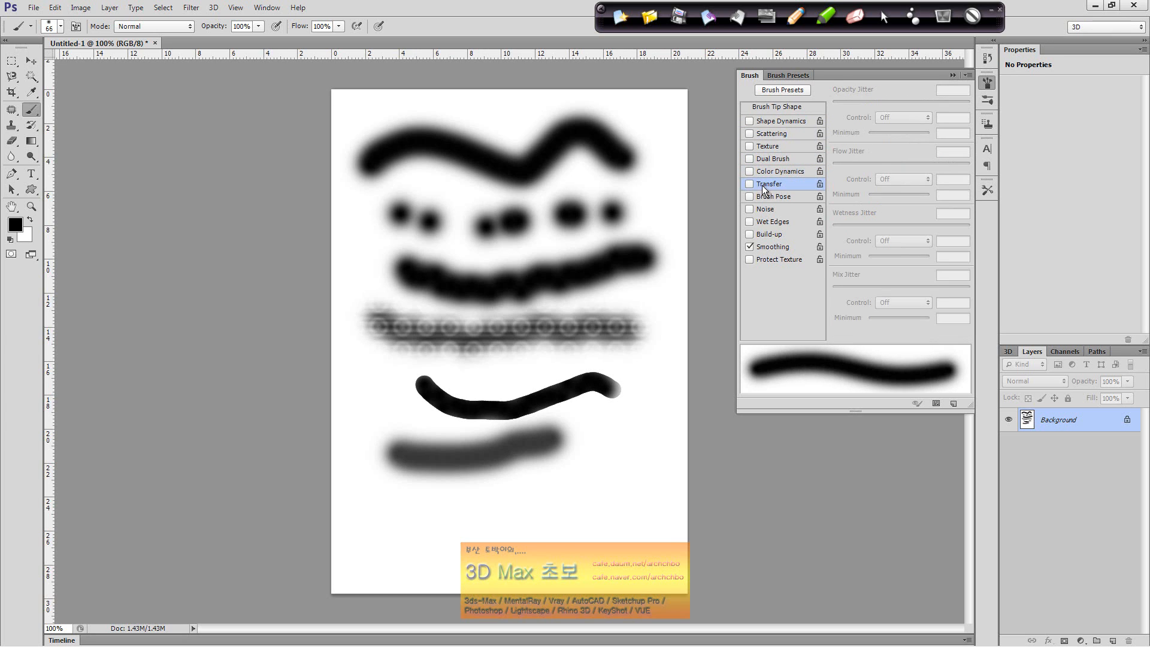
click(774, 181)
click(750, 184)
Enable Shape Dynamics and sketch two crossed-arrow diagrams beside the floating document with the screen pen.
click(781, 118)
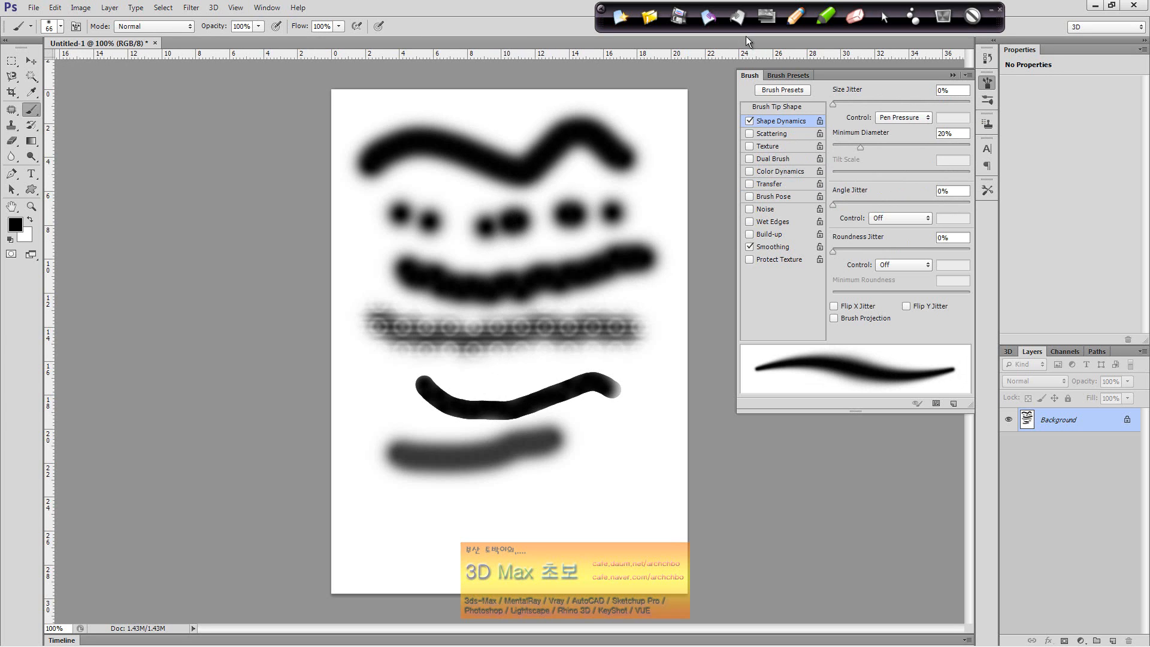
click(810, 17)
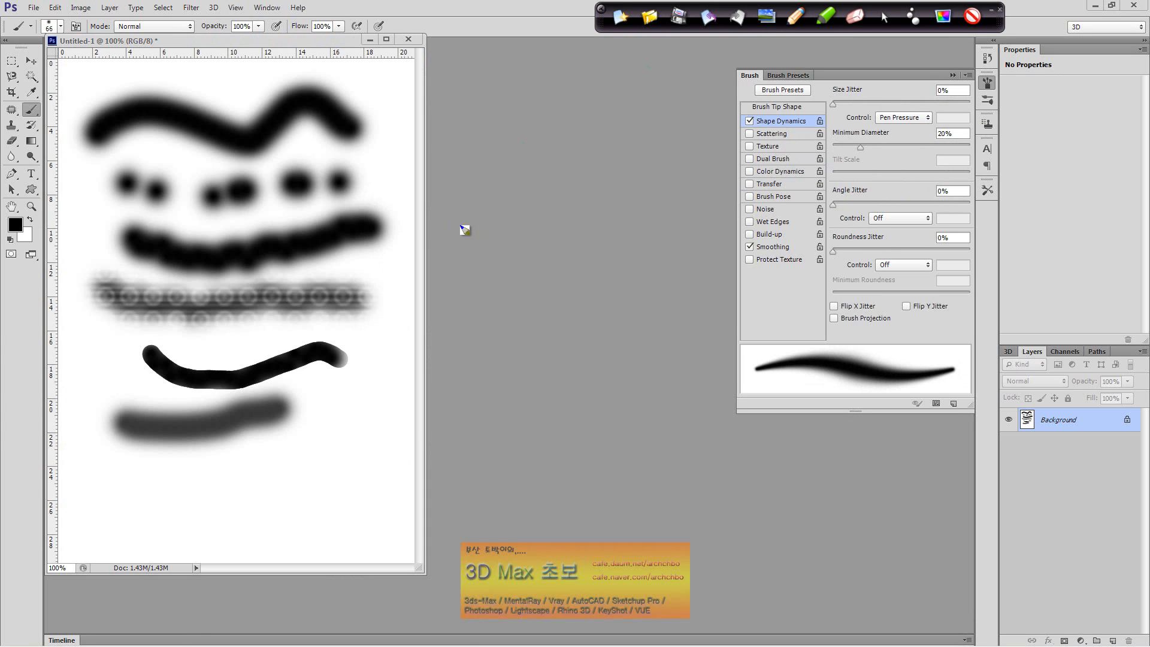
drag(461, 225, 607, 208)
mouse_move(541, 142)
mouse_down()
mouse_move(543, 332)
mouse_move(551, 320)
mouse_up()
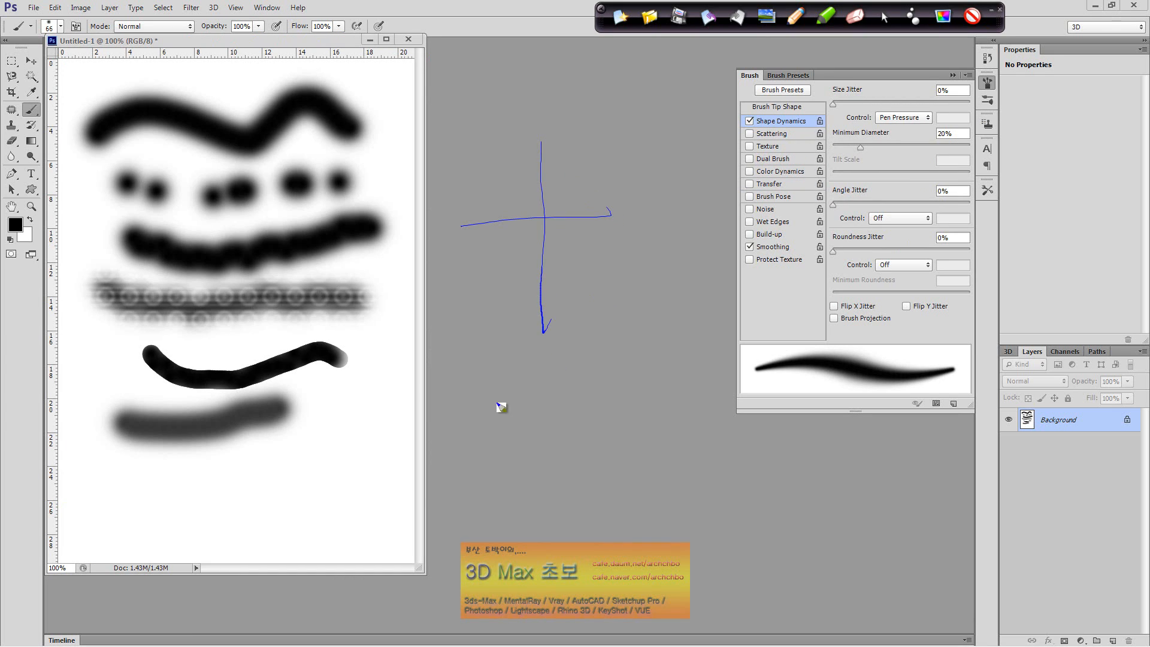
drag(482, 408, 649, 396)
mouse_move(597, 358)
mouse_down()
mouse_move(584, 538)
mouse_move(590, 519)
mouse_up()
drag(613, 488, 613, 501)
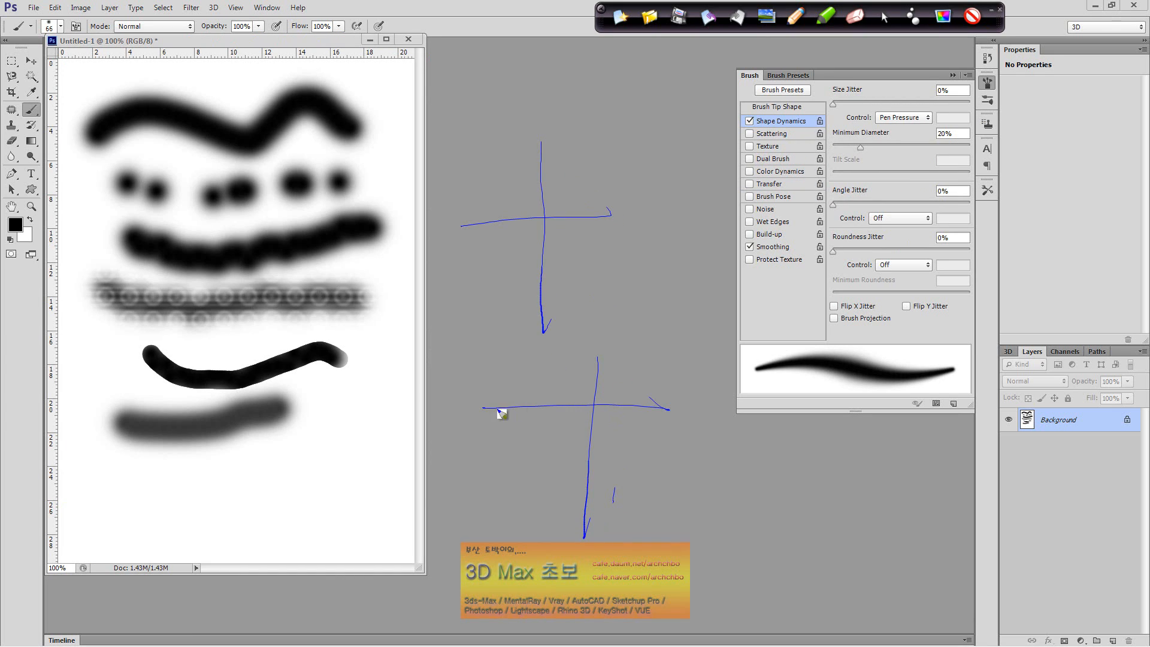
Thicken the lower diagram's lines, mark its offset with arrows, and label it with handwritten "Jitter" notes.
mouse_move(495, 408)
mouse_down()
mouse_move(578, 411)
mouse_move(485, 416)
mouse_move(585, 407)
mouse_move(570, 516)
mouse_move(592, 426)
mouse_move(648, 454)
mouse_move(644, 442)
mouse_move(639, 475)
mouse_move(659, 491)
mouse_move(675, 470)
mouse_move(699, 473)
mouse_move(718, 443)
mouse_up()
drag(598, 376, 649, 349)
mouse_move(659, 305)
mouse_down()
mouse_move(654, 342)
mouse_move(681, 342)
mouse_up()
mouse_move(698, 302)
mouse_down()
mouse_move(695, 342)
mouse_move(743, 317)
mouse_up()
Draw a third pair of crossed axes below the Brush settings and return to the normal pointer.
drag(688, 521, 886, 496)
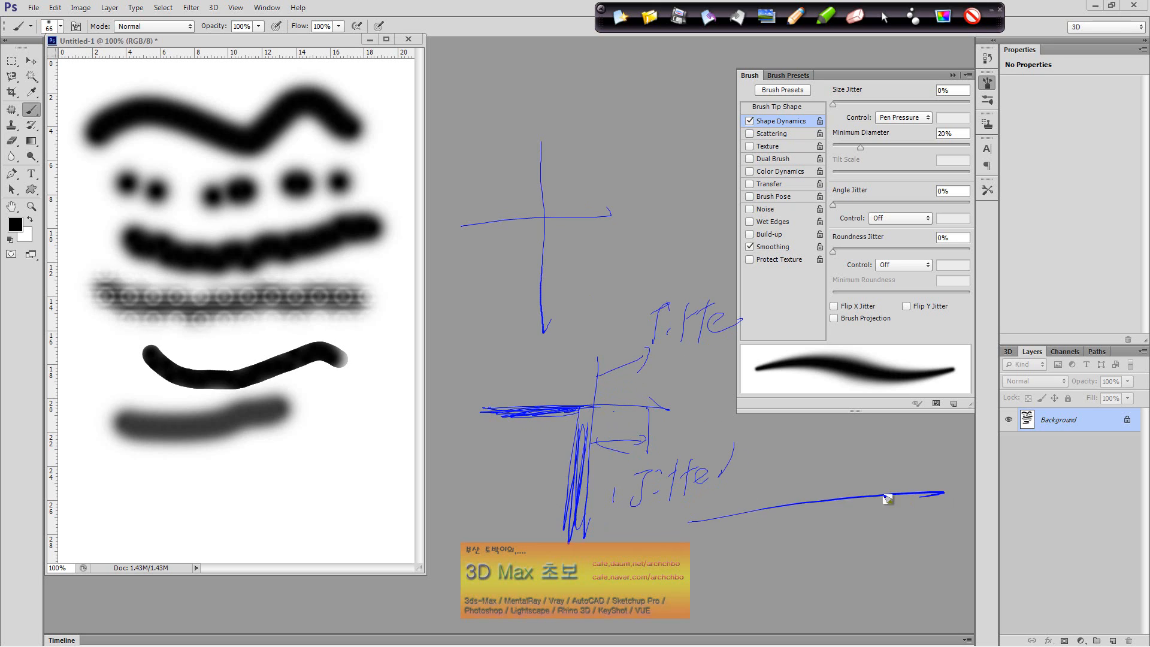
drag(726, 457, 741, 447)
drag(717, 446, 712, 644)
drag(713, 519, 716, 484)
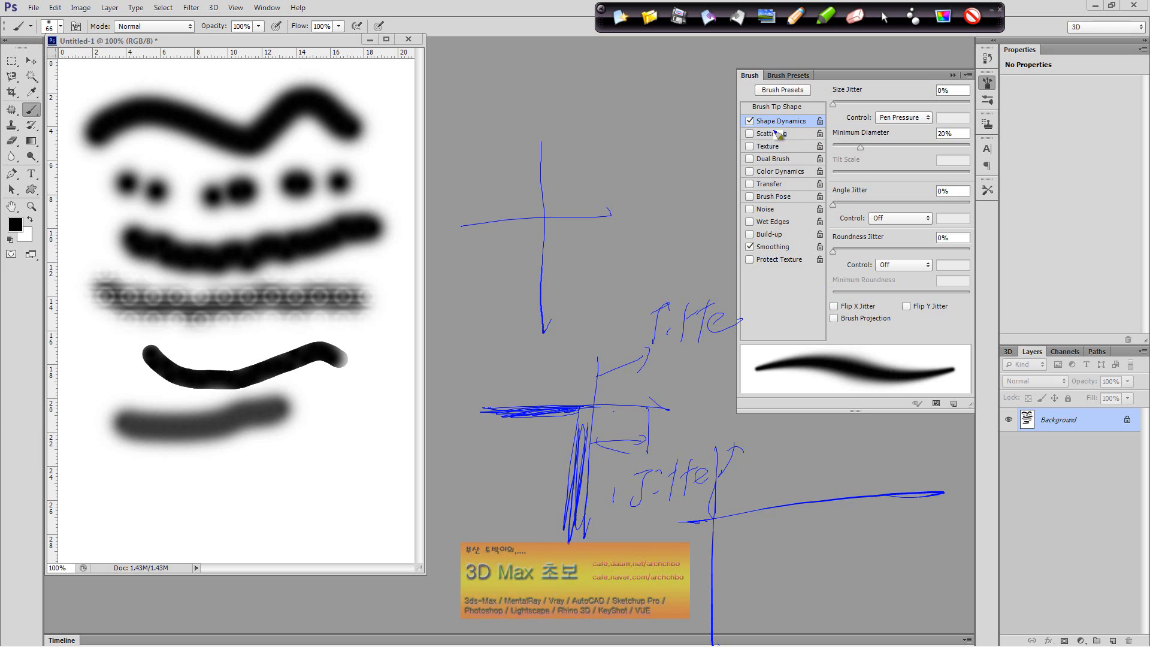
click(884, 16)
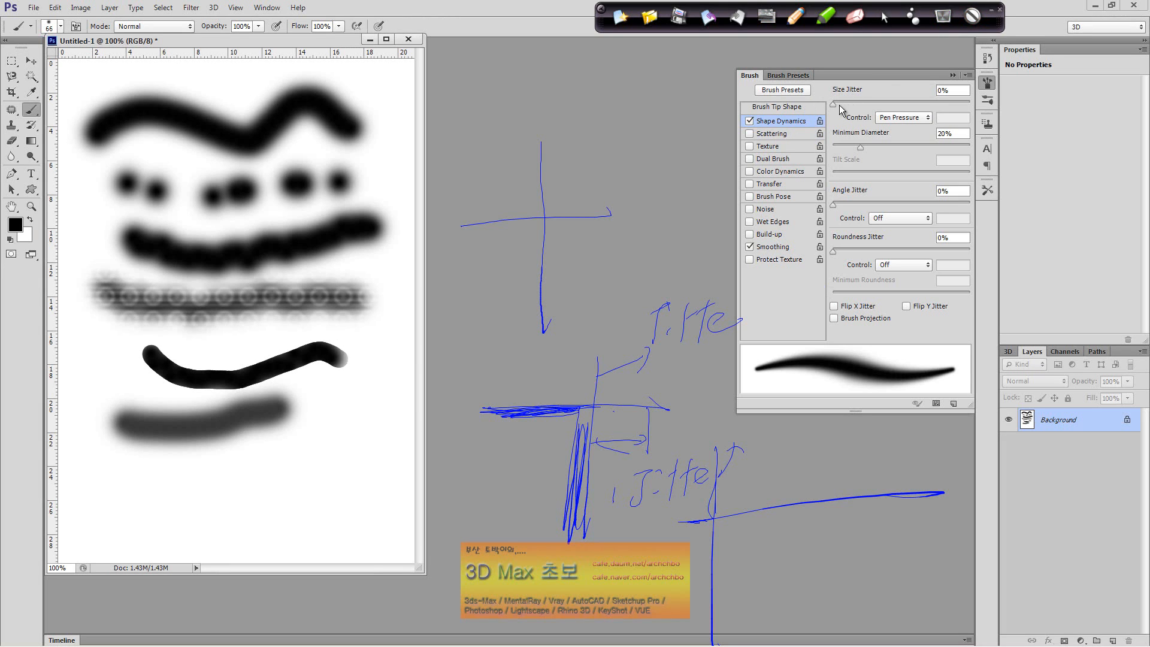
Paint a rising stroke near the foot of the page with Size Jitter at 21%, and reset Size Jitter to 0%.
drag(839, 105, 861, 102)
mouse_move(95, 511)
mouse_down()
mouse_move(300, 475)
mouse_move(289, 477)
mouse_up()
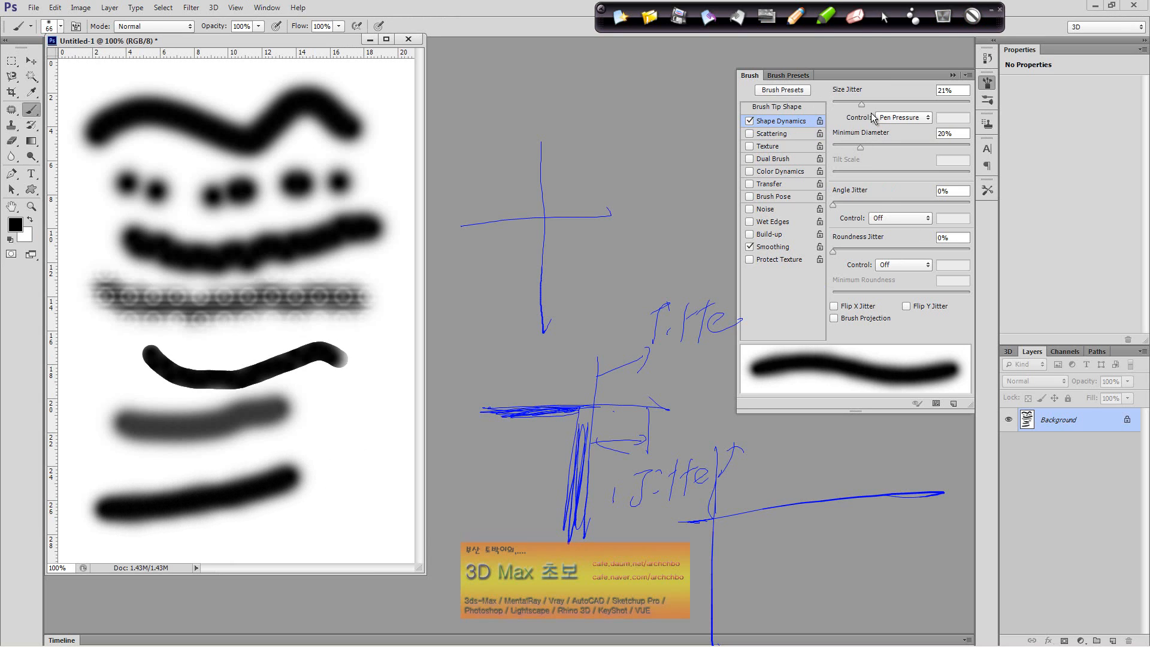
drag(848, 107, 818, 106)
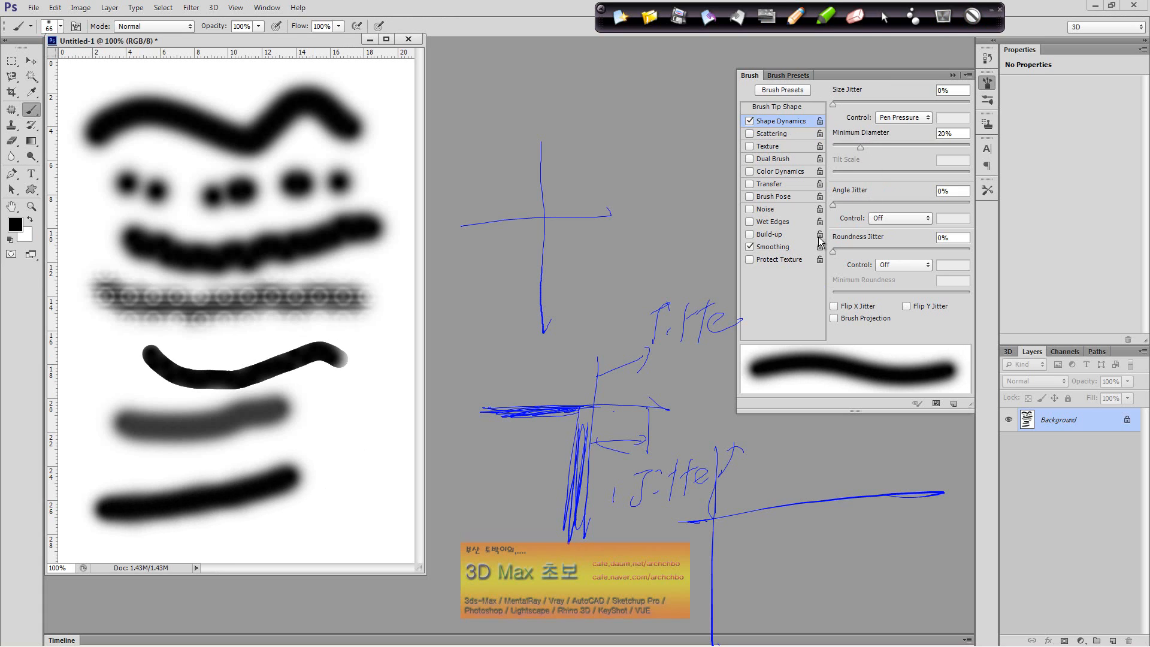
Disable Shape Dynamics and preview the Noise and Brush Pose options, switching both back off.
click(749, 121)
click(783, 209)
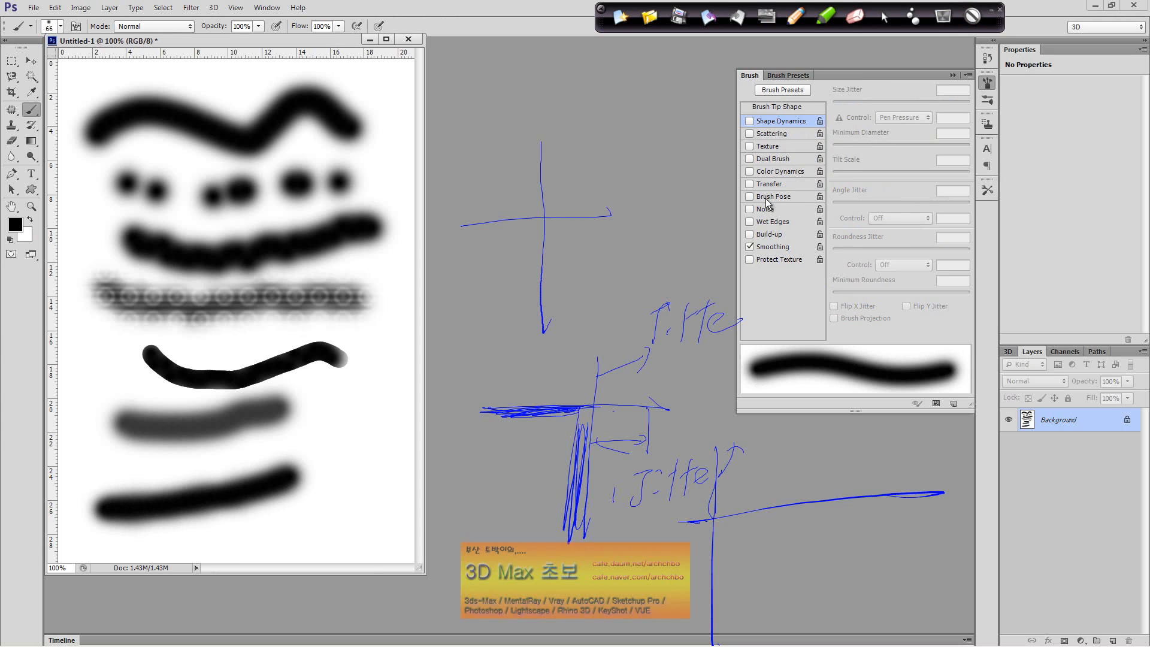
click(750, 209)
click(759, 197)
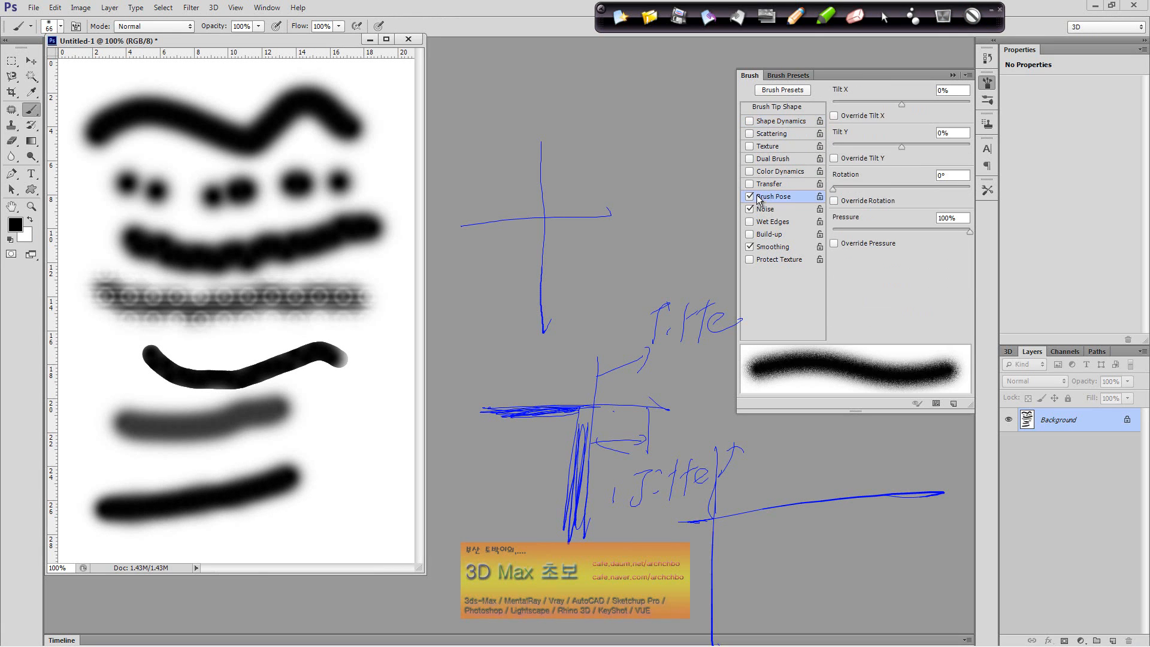
click(750, 209)
click(749, 197)
Review the Transfer and Color Dynamics options, switching each off, and display the Shape Dynamics settings.
click(764, 185)
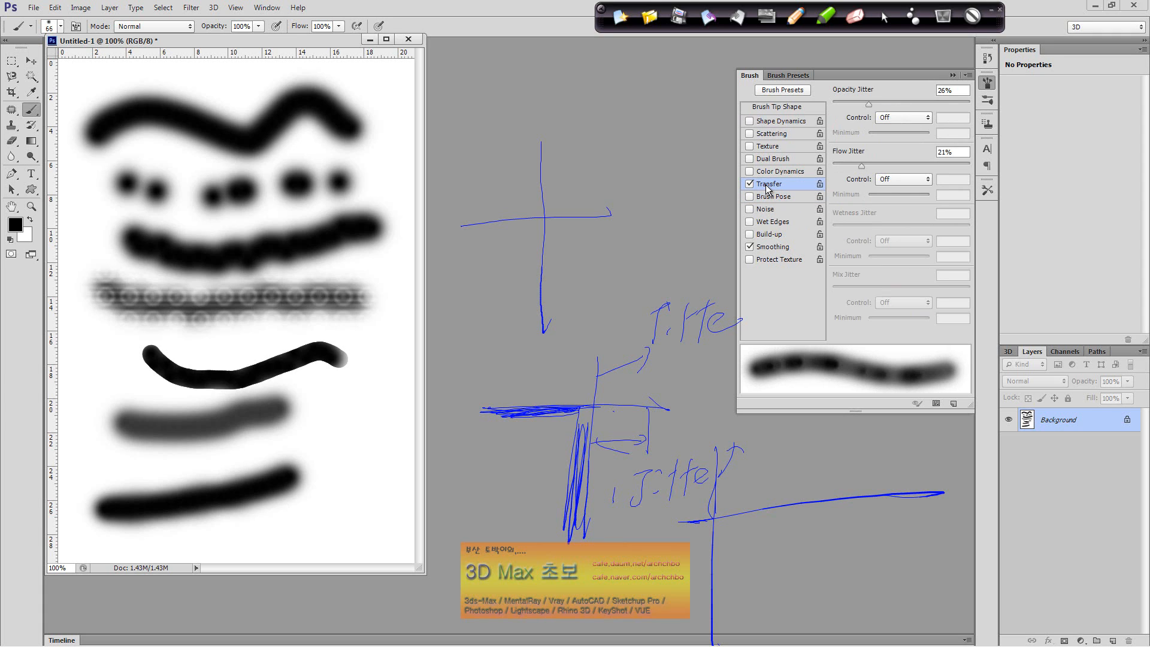
click(750, 184)
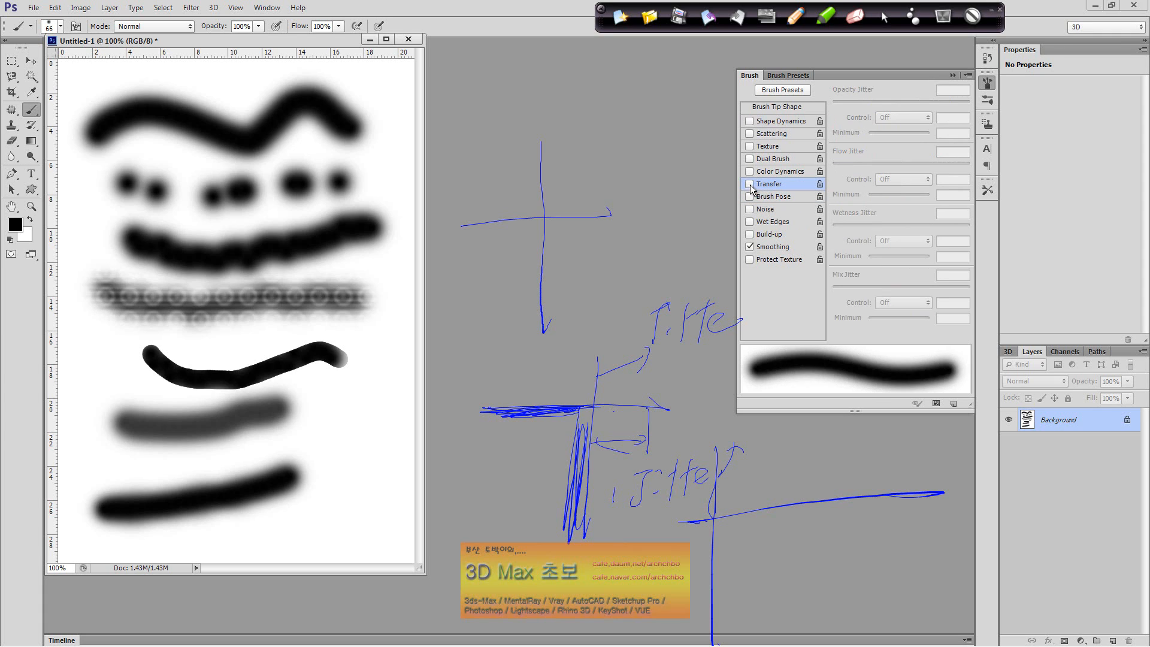
click(763, 172)
click(750, 172)
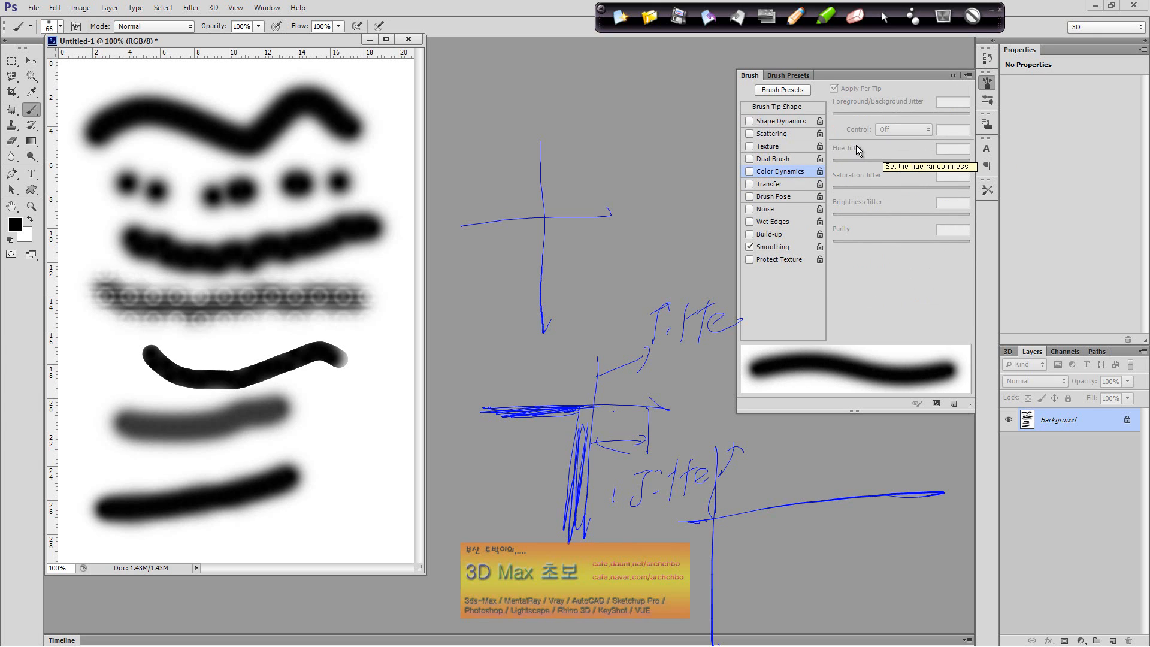
click(780, 111)
click(782, 120)
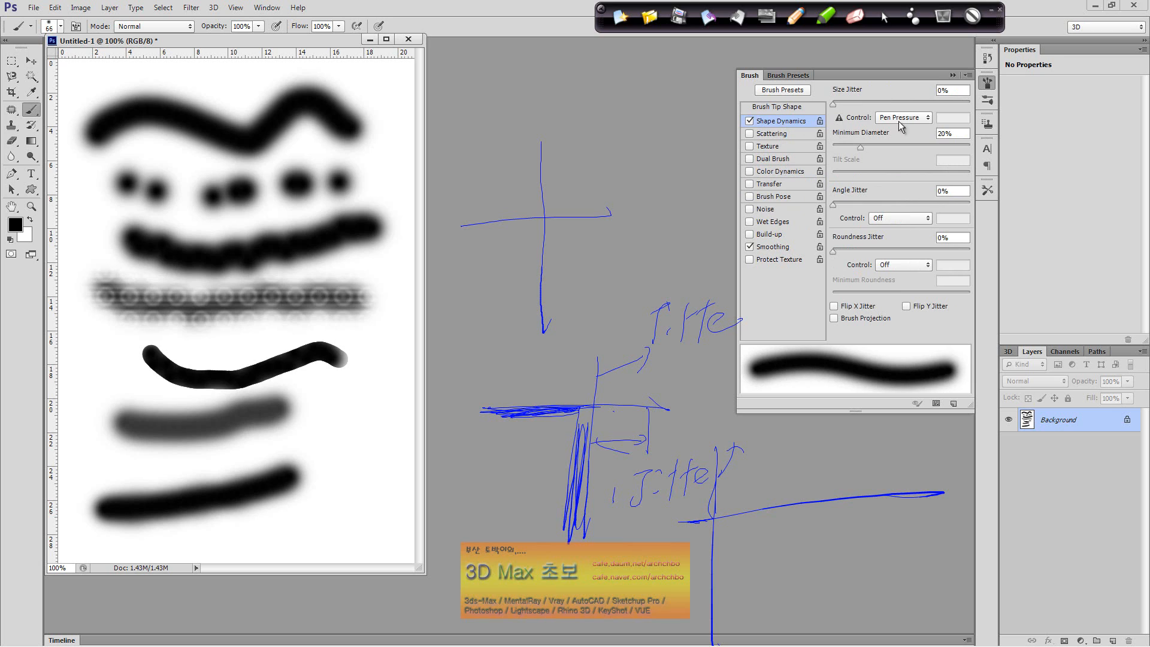
Set the brush tip size to 67 px, enable Flip X, and paint two short strokes near the page's lower-right edge.
click(780, 110)
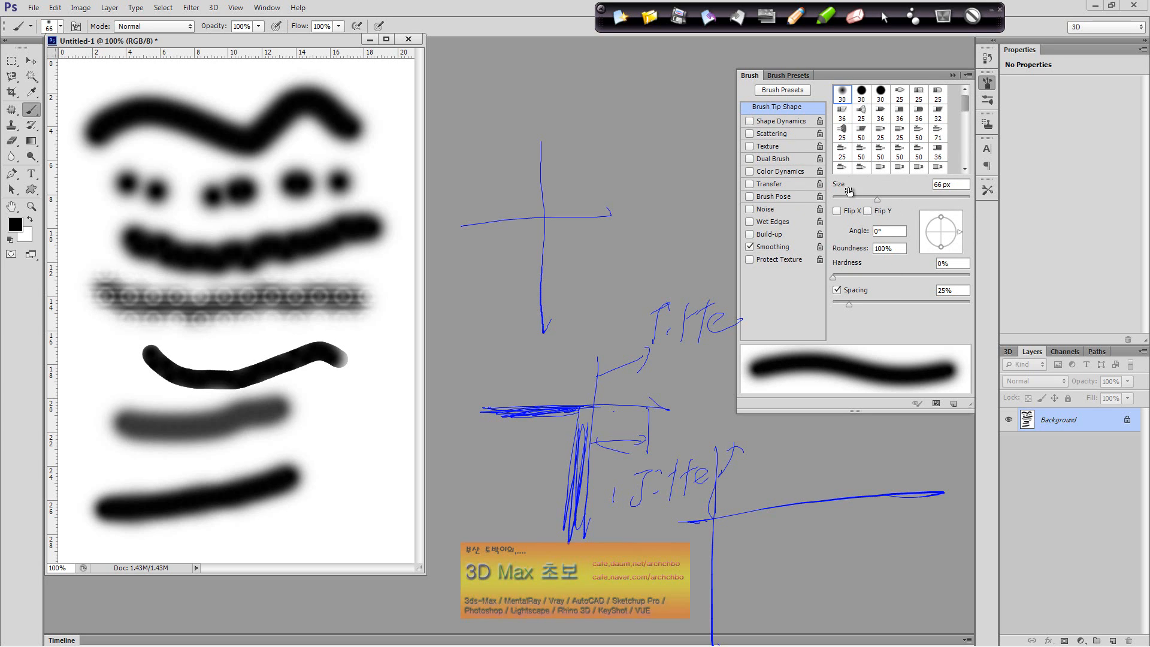
drag(912, 199, 886, 196)
drag(293, 424, 372, 412)
click(837, 211)
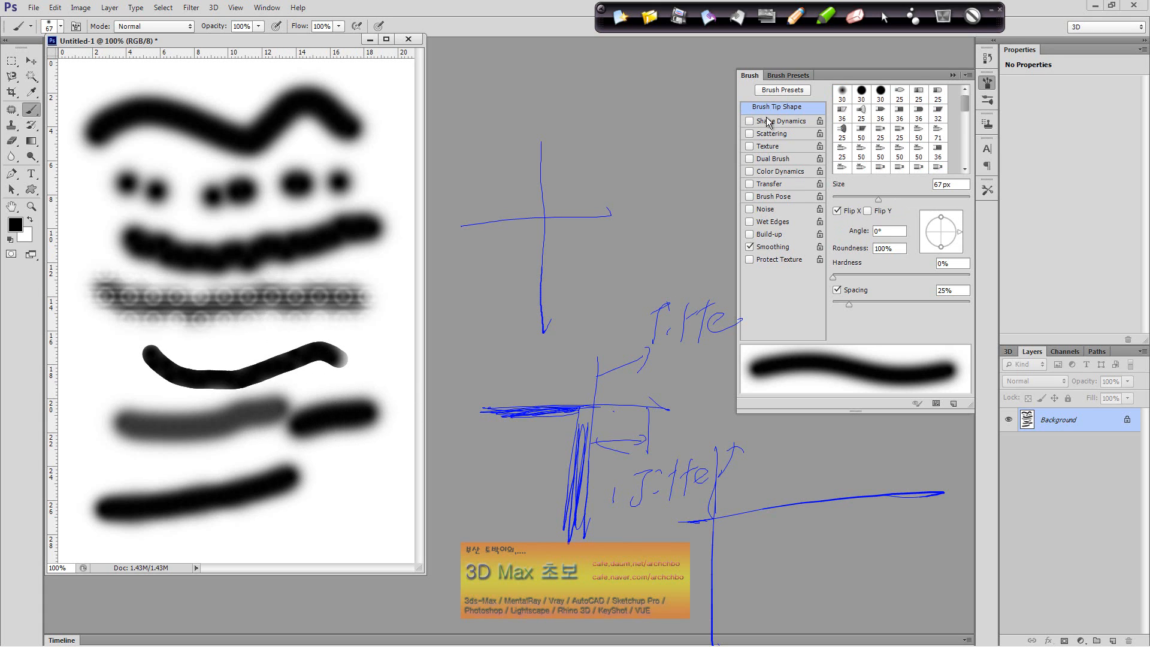
drag(334, 483, 391, 452)
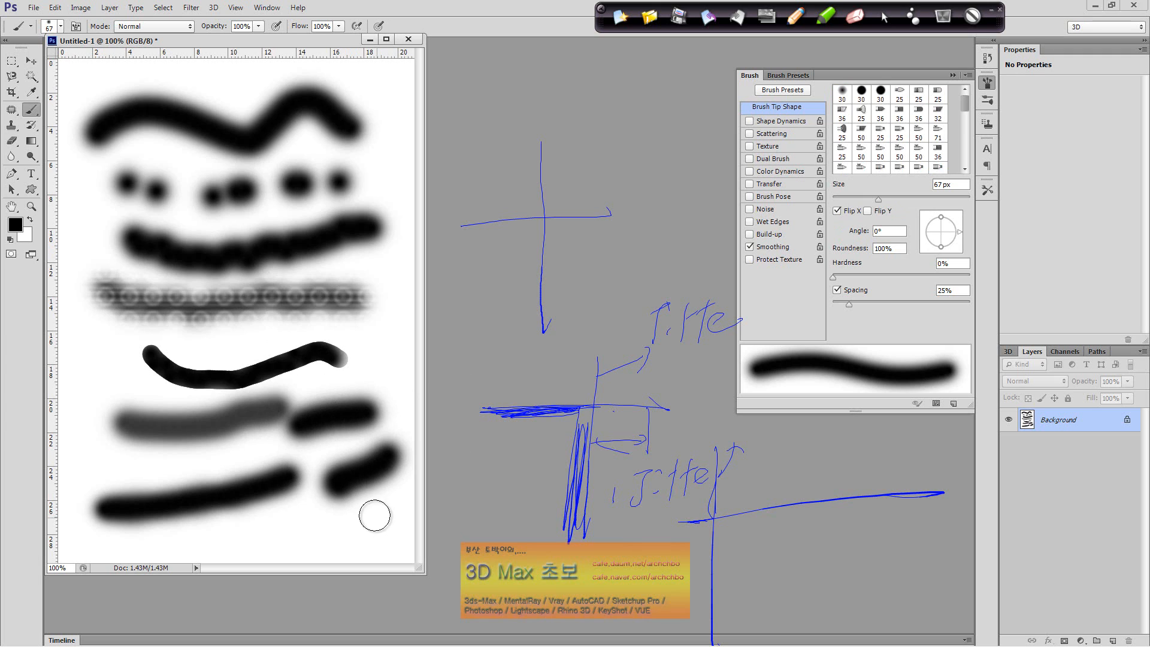
Paint a horizontal stroke along the page's foot, disable Flip X, and paint a descending curved stroke through the page's middle.
drag(198, 530, 385, 528)
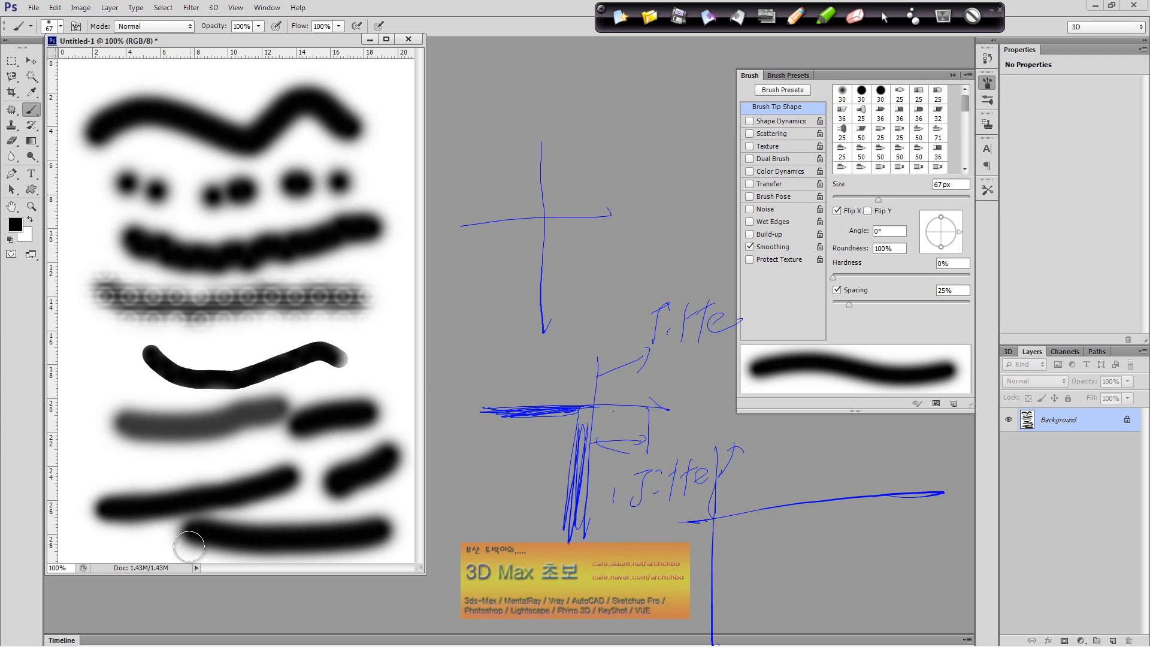
click(839, 213)
click(874, 212)
mouse_move(272, 295)
mouse_down()
mouse_move(309, 353)
mouse_move(383, 383)
mouse_up()
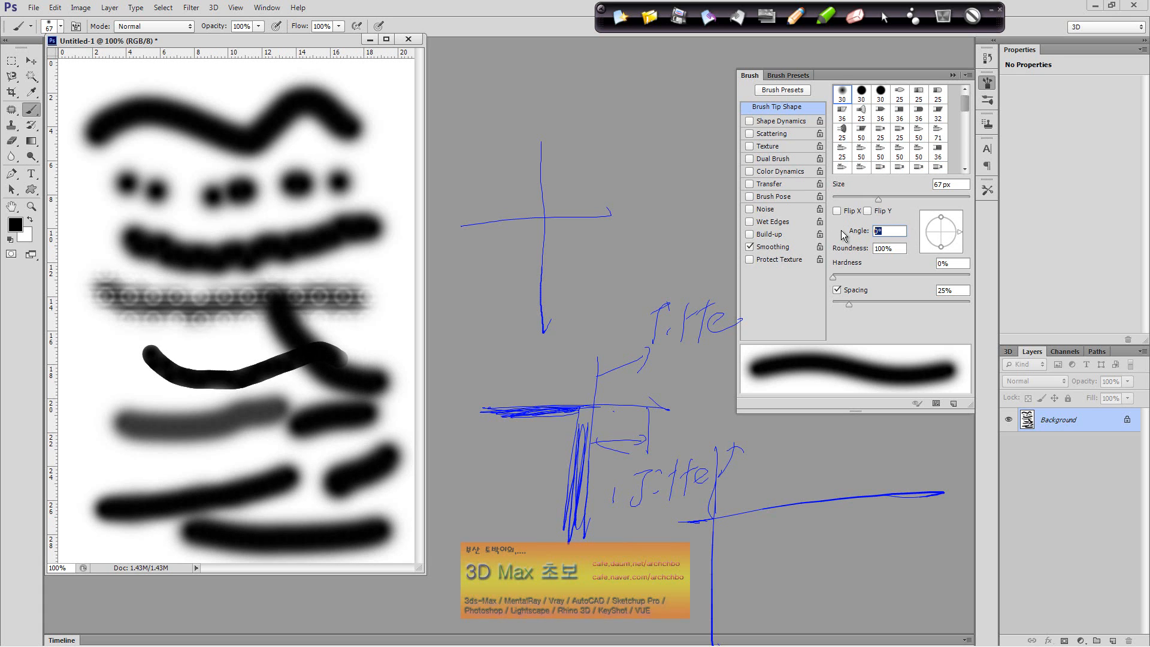
Set the brush tip's angle to 90° and paint a descending diagonal stroke across the upper half of the page.
text(18)
text(+0)
text(90)
key(Return)
drag(208, 193, 355, 296)
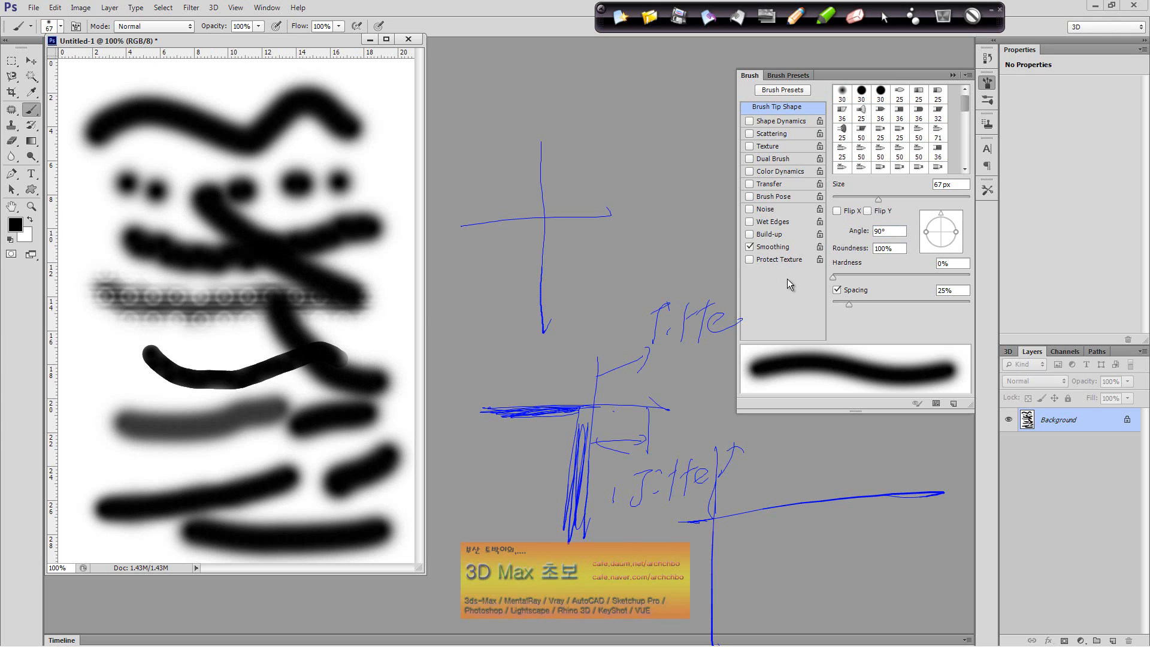
Add a vertical guide near the 14 mark, paint a horizontal stroke over the patterned line, and reset the brush angle to 0°.
mouse_move(59, 319)
mouse_down()
mouse_move(334, 304)
mouse_move(303, 305)
mouse_up()
drag(162, 311, 304, 310)
double_click(889, 231)
text(0)
key(Return)
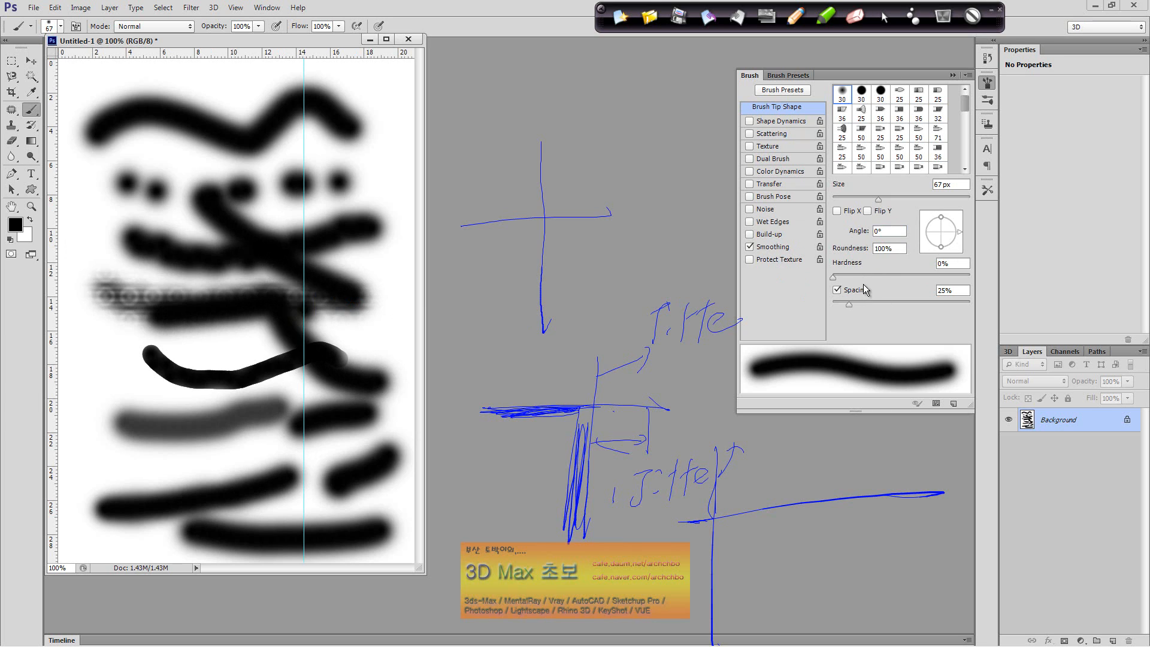
Enlarge the document window to show the whole page and paint a horizontal stroke along the page's top edge.
mouse_move(419, 570)
mouse_down()
mouse_move(731, 583)
mouse_move(681, 614)
mouse_up()
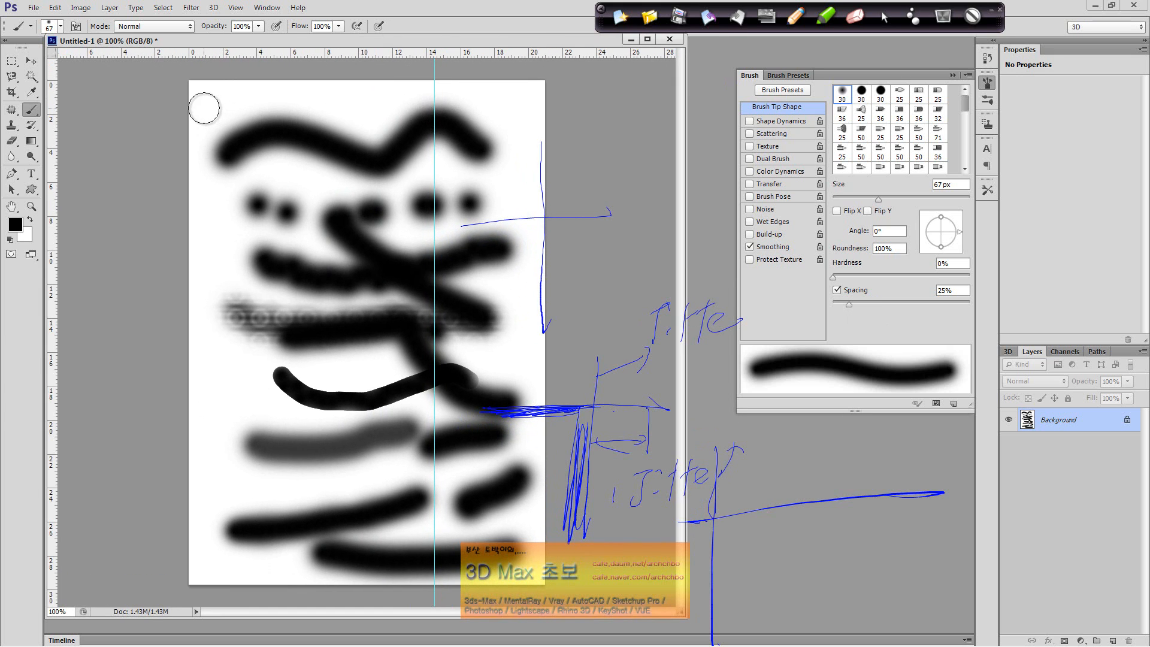
drag(206, 108, 455, 101)
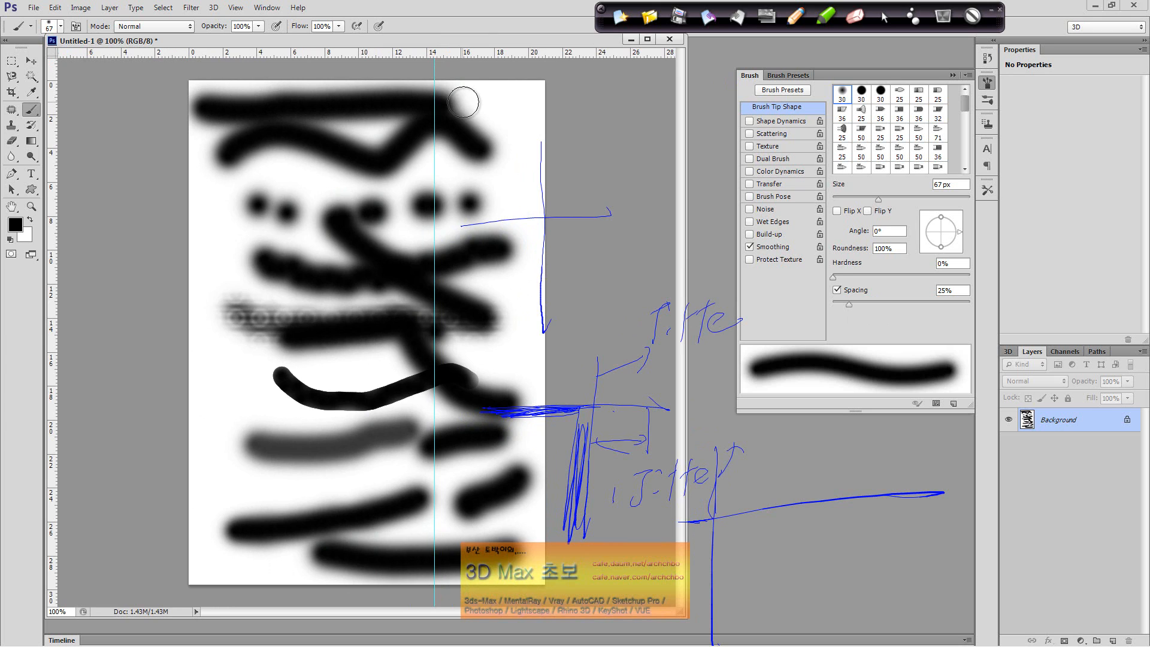
Set the brush Spacing to 132% and paint one rising and one descending dotted stroke across the page.
drag(850, 304, 912, 304)
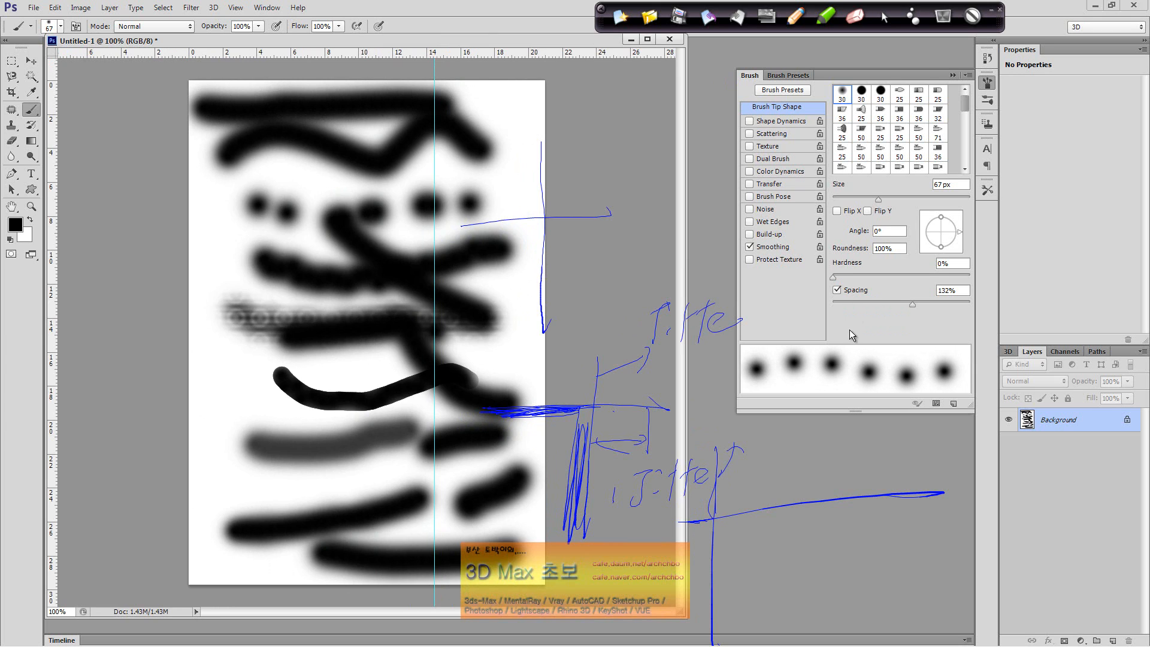
mouse_move(216, 234)
mouse_down()
mouse_move(312, 189)
mouse_move(506, 181)
mouse_up()
mouse_move(216, 368)
mouse_down()
mouse_move(240, 411)
mouse_move(328, 454)
mouse_move(507, 498)
mouse_up()
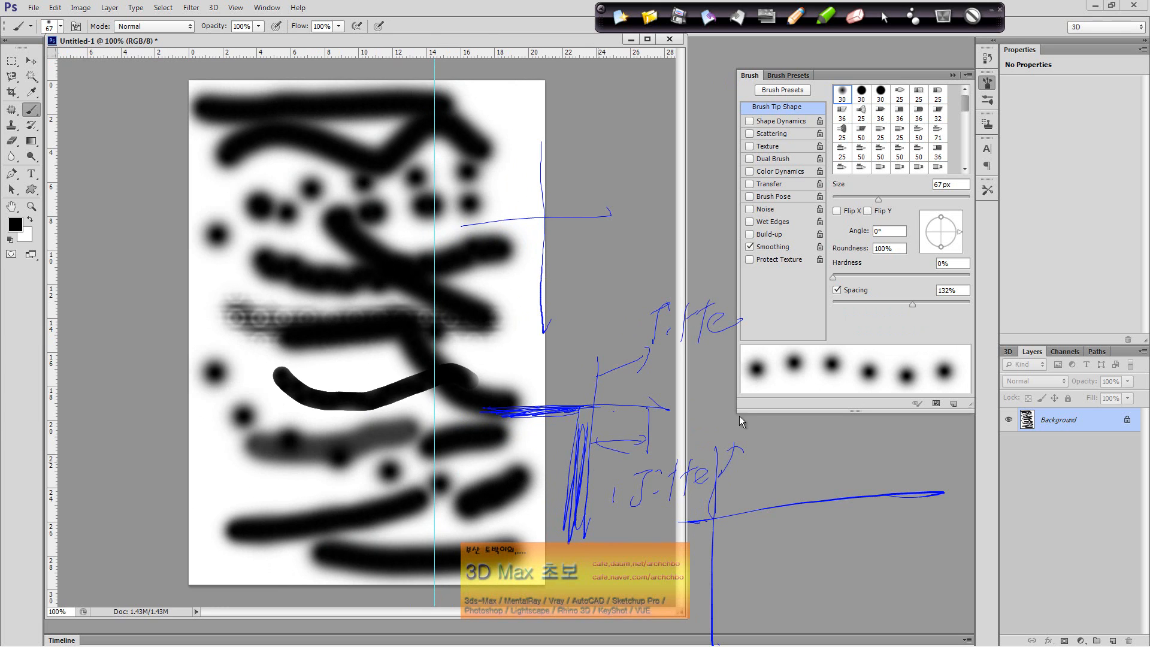
Paint a descending beaded stroke with reduced Spacing, and a thick rising diagonal stroke with Spacing at 1%.
drag(912, 304, 859, 304)
drag(223, 458, 394, 530)
drag(868, 304, 820, 310)
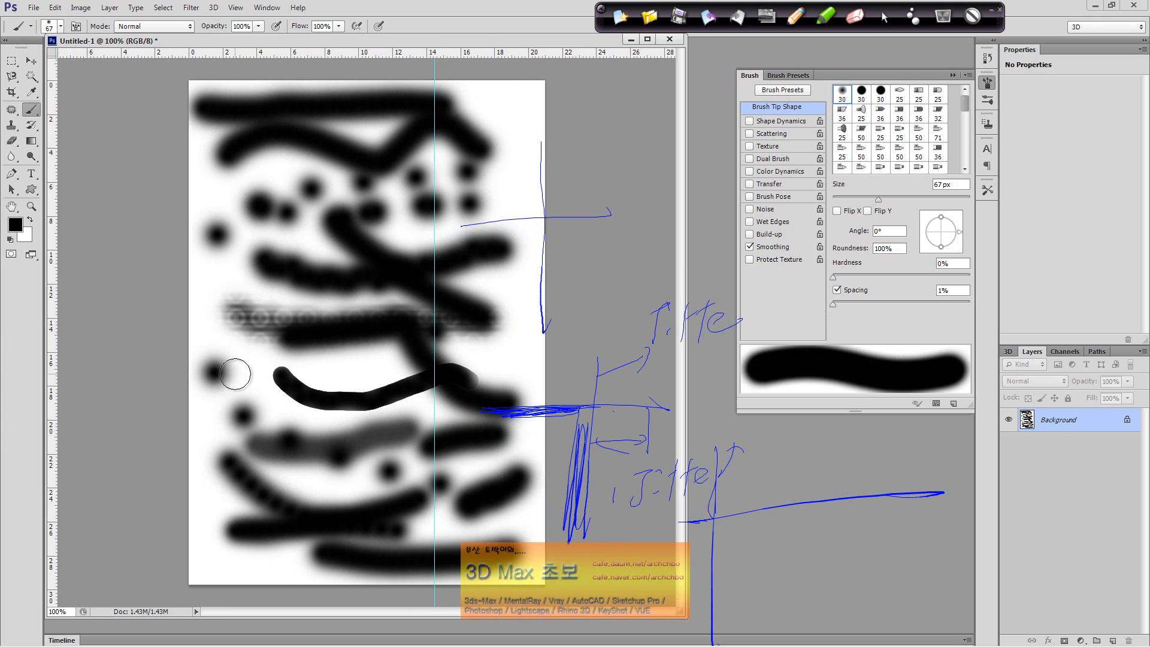
drag(216, 374, 490, 254)
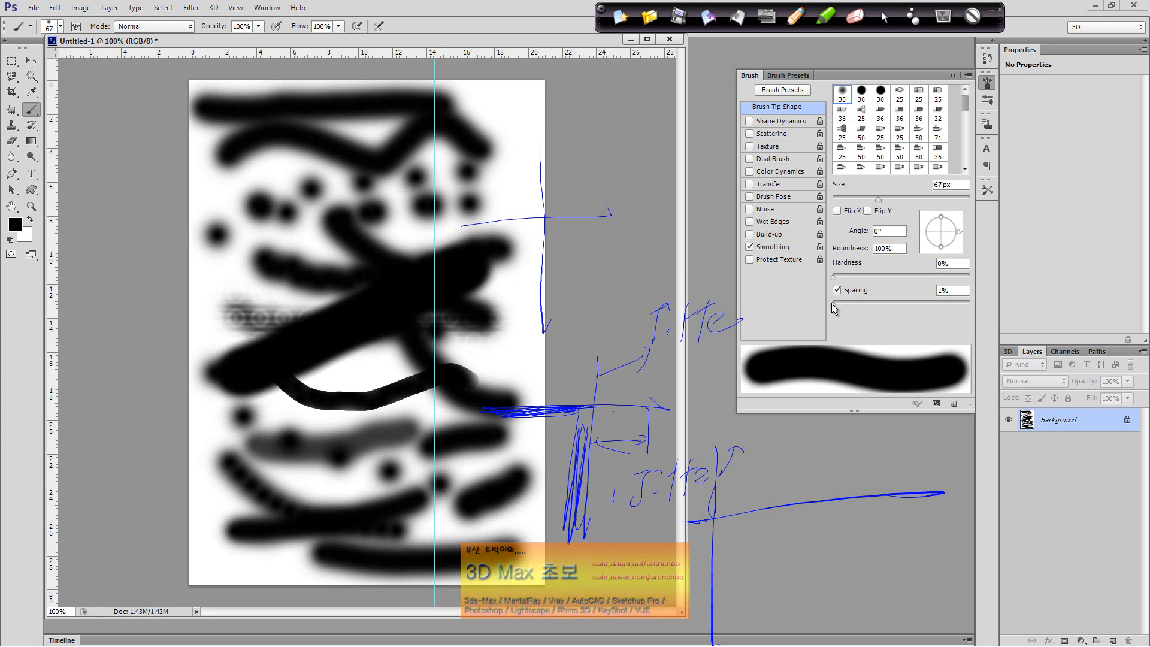
Set the brush Spacing to 46% and paint a rising beaded stroke across the upper half of the page.
drag(834, 309, 863, 305)
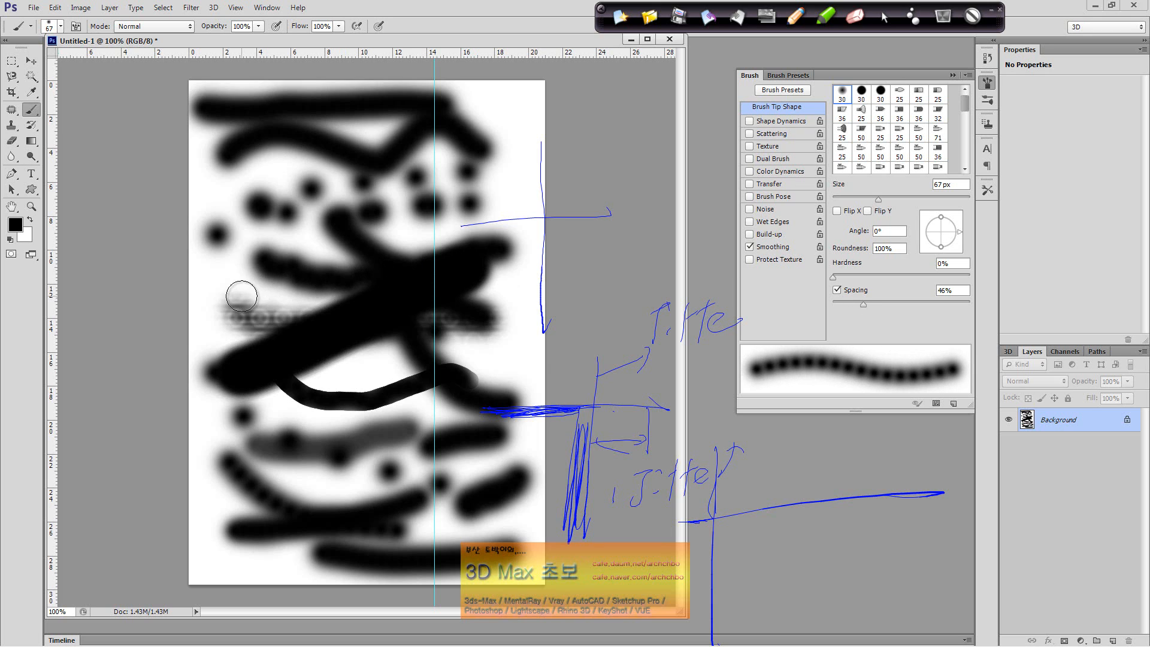
mouse_move(241, 296)
mouse_down()
mouse_move(372, 223)
mouse_move(491, 187)
mouse_up()
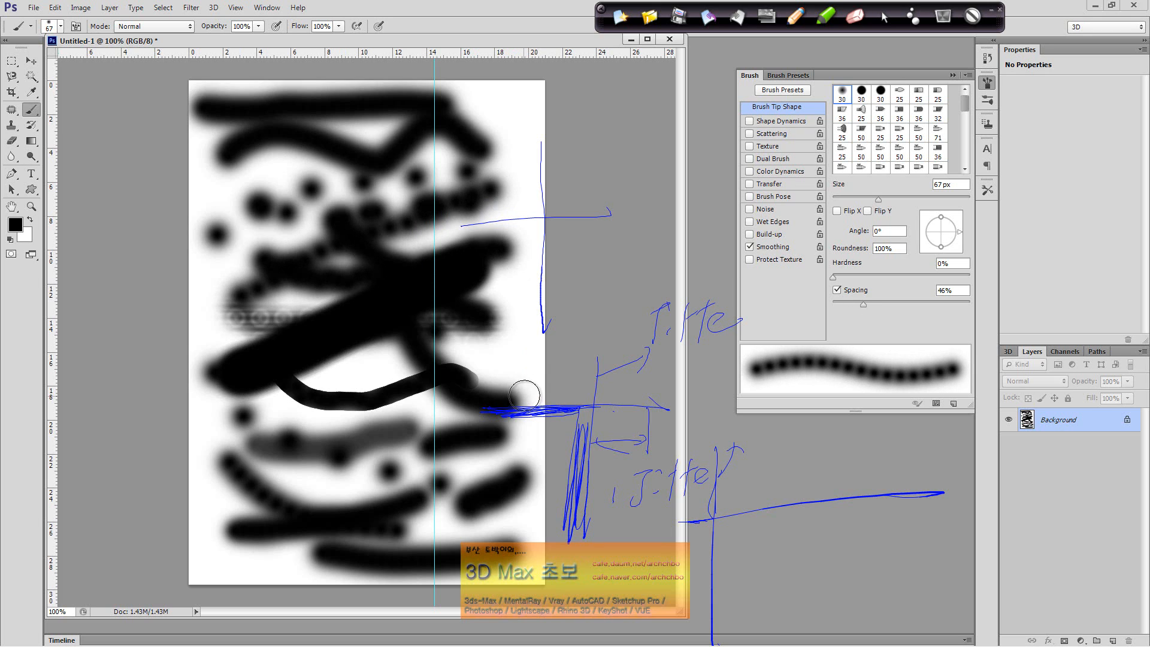
Set the brush Spacing to 1%, enable Shape Dynamics, and display the Brush Tip Shape settings again.
drag(862, 307, 827, 307)
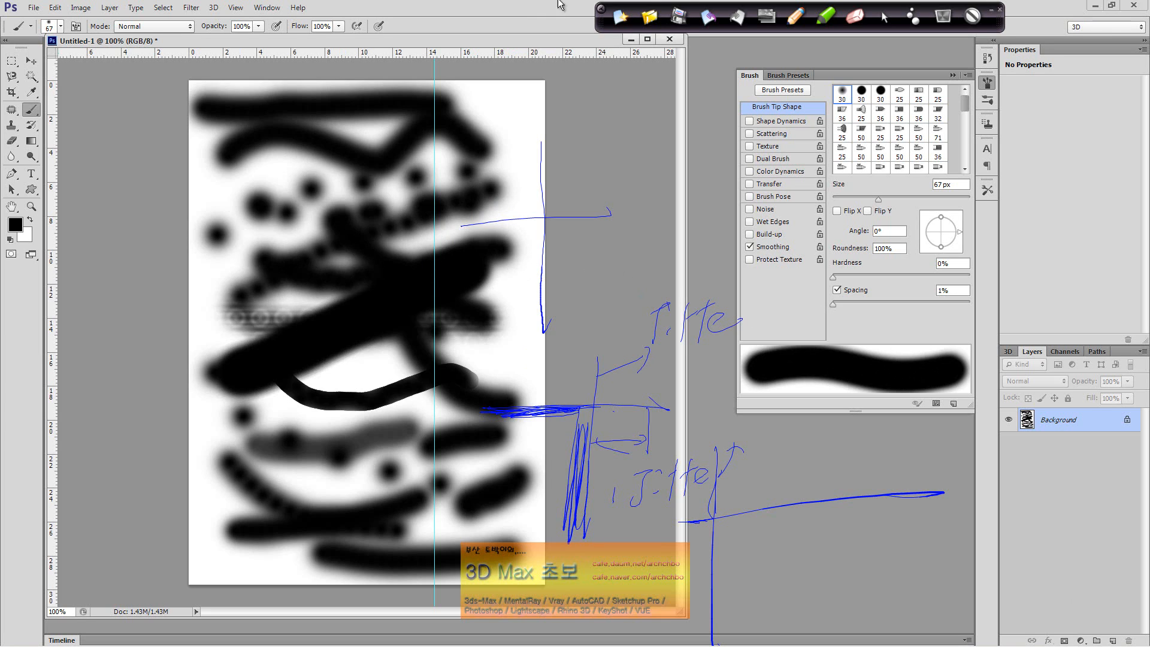
click(795, 121)
click(791, 112)
mouse_move(278, 641)
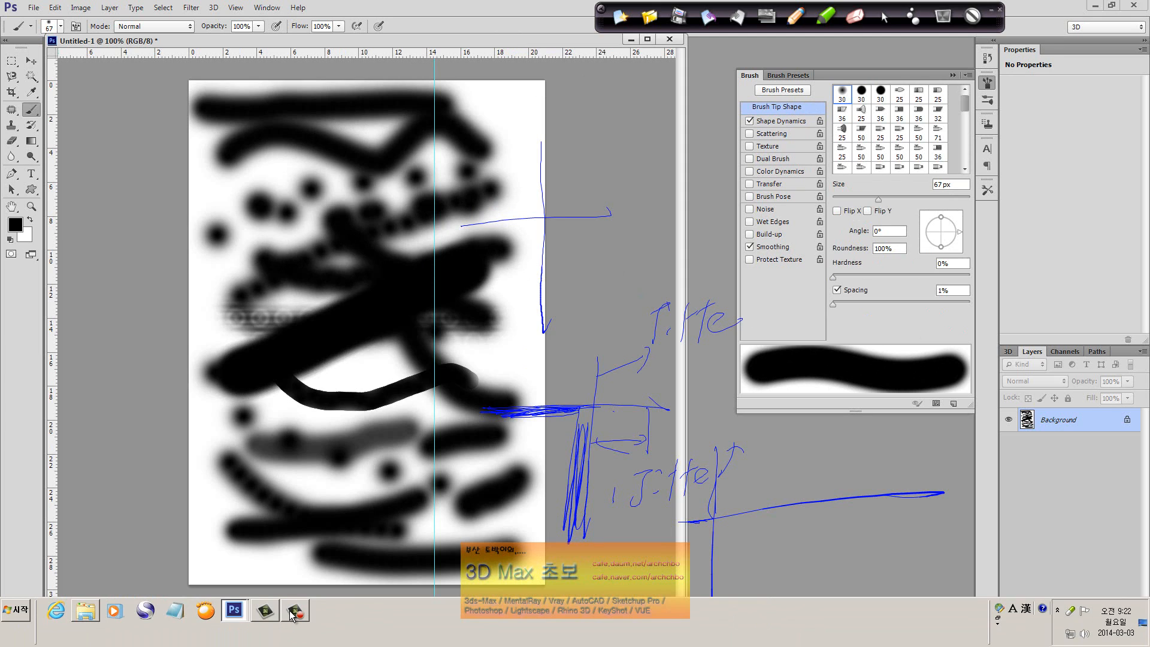
click(294, 613)
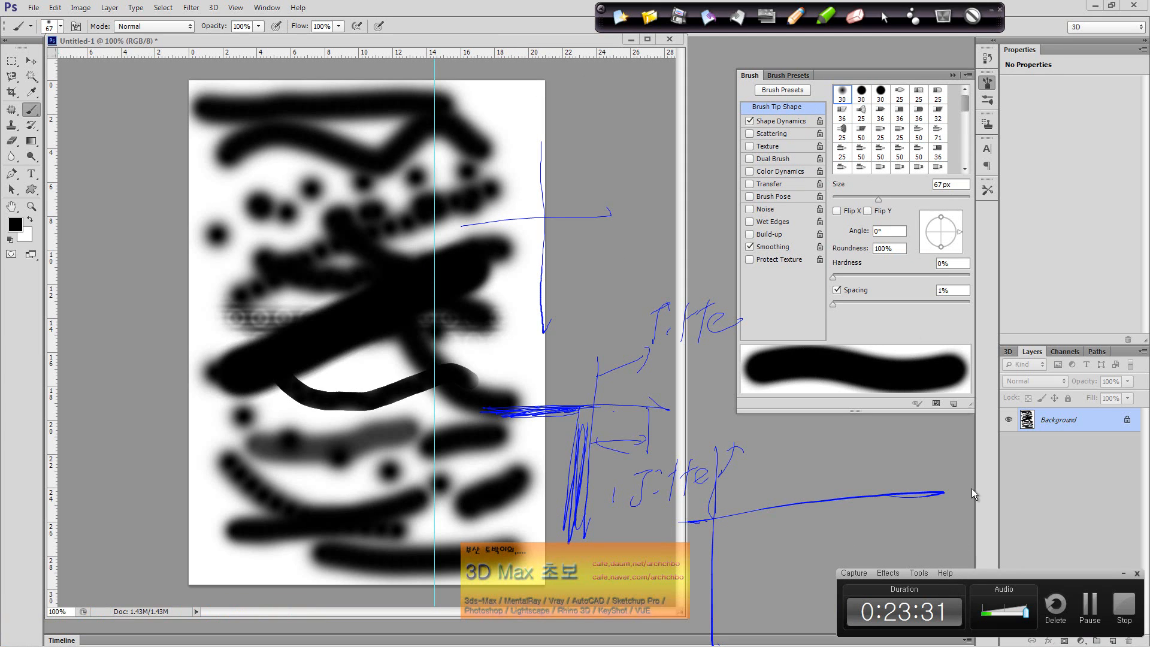